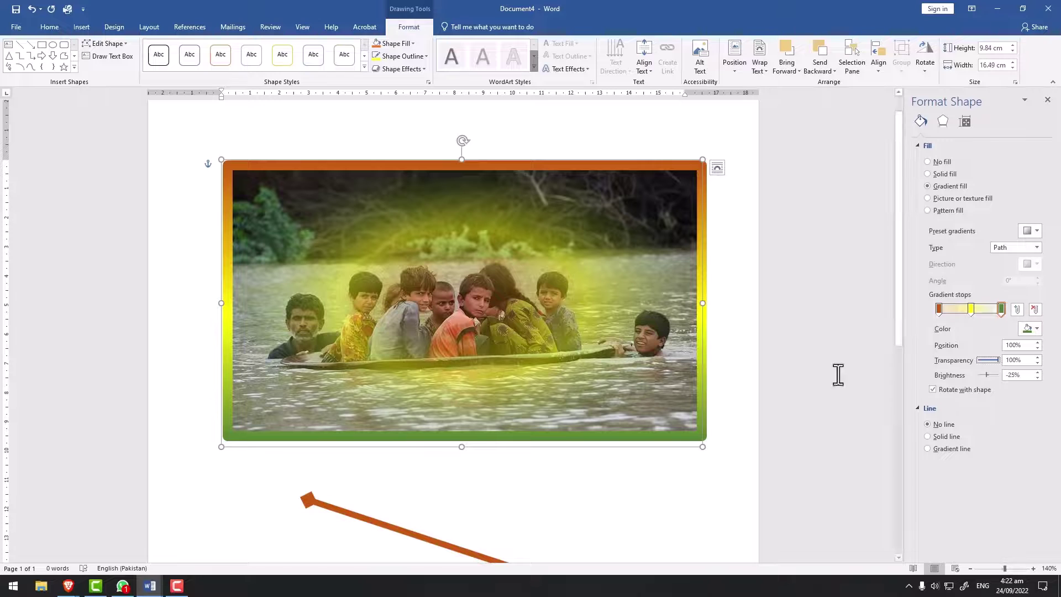
# Review the transparent gradient overlay on the boat photo and the line and rectangle below it.
pyautogui.scroll(-3, 796, 390)
pyautogui.scroll(4, 792, 390)
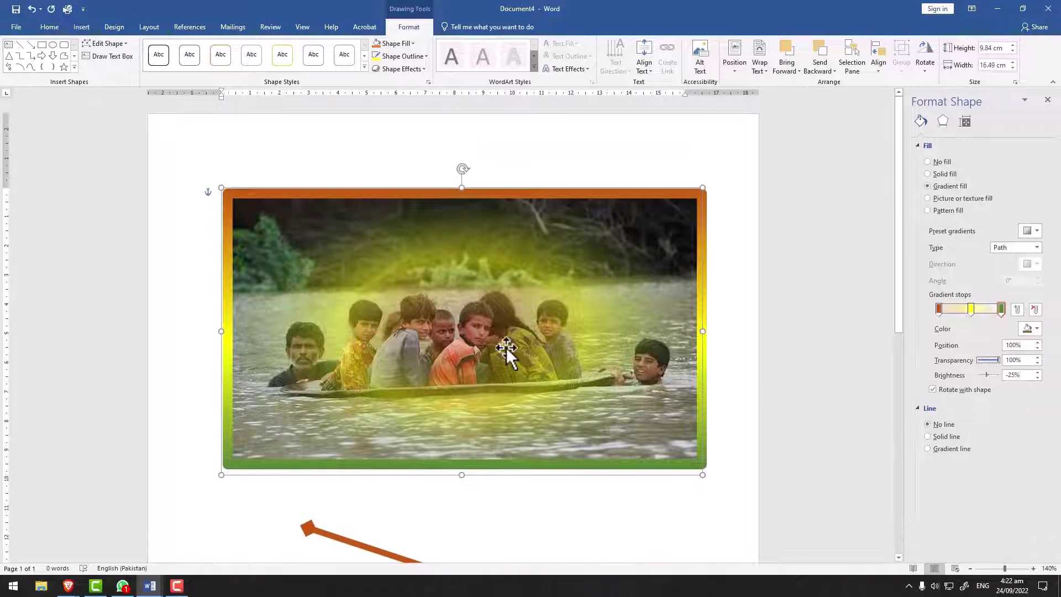
pyautogui.scroll(-3, 640, 384)
pyautogui.scroll(2, 632, 393)
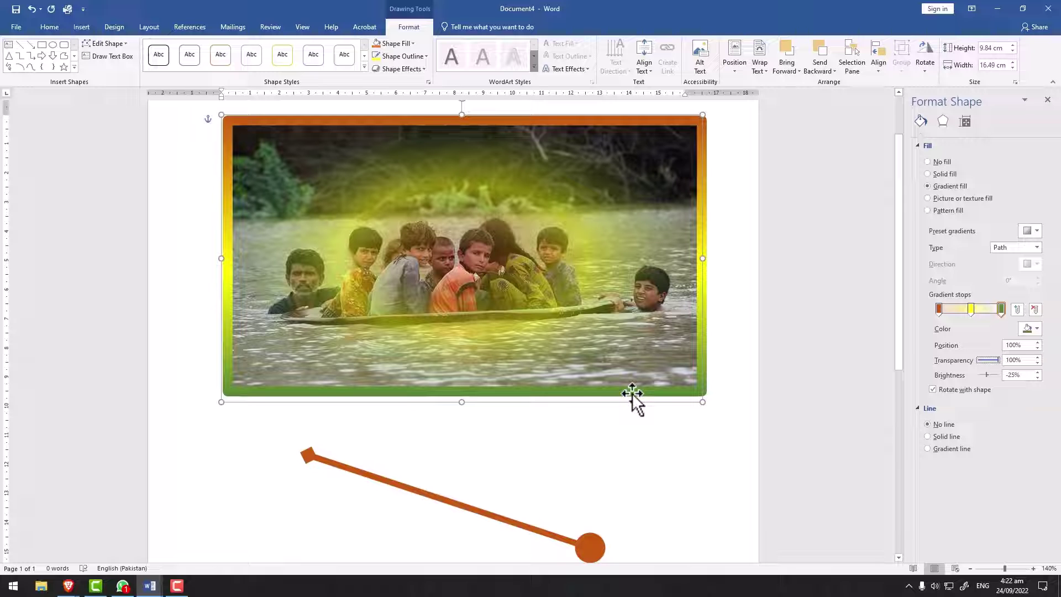
pyautogui.scroll(2, 619, 388)
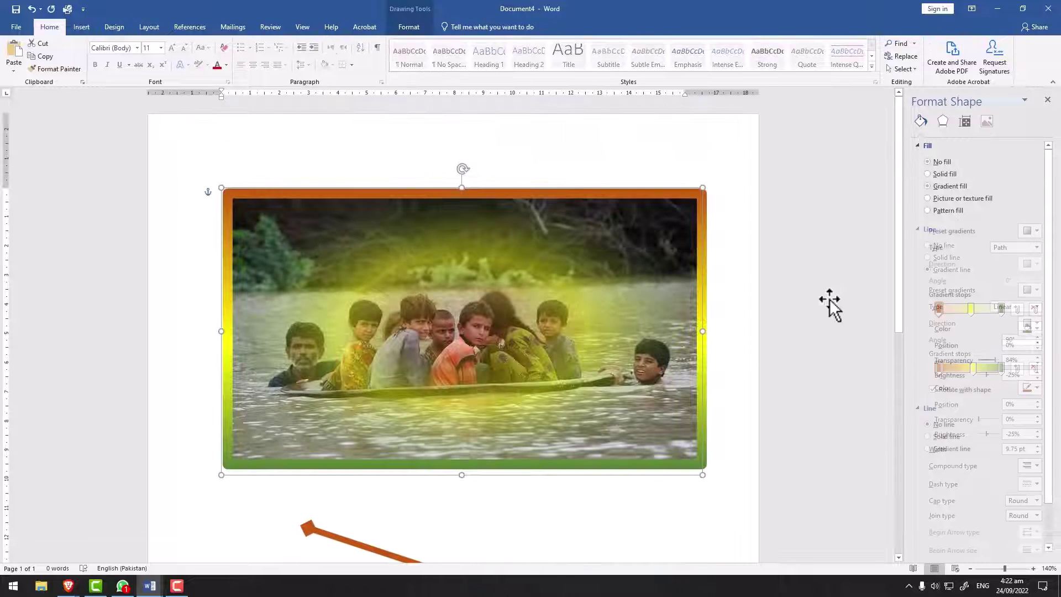
pyautogui.click(784, 306)
pyautogui.scroll(-7, 784, 310)
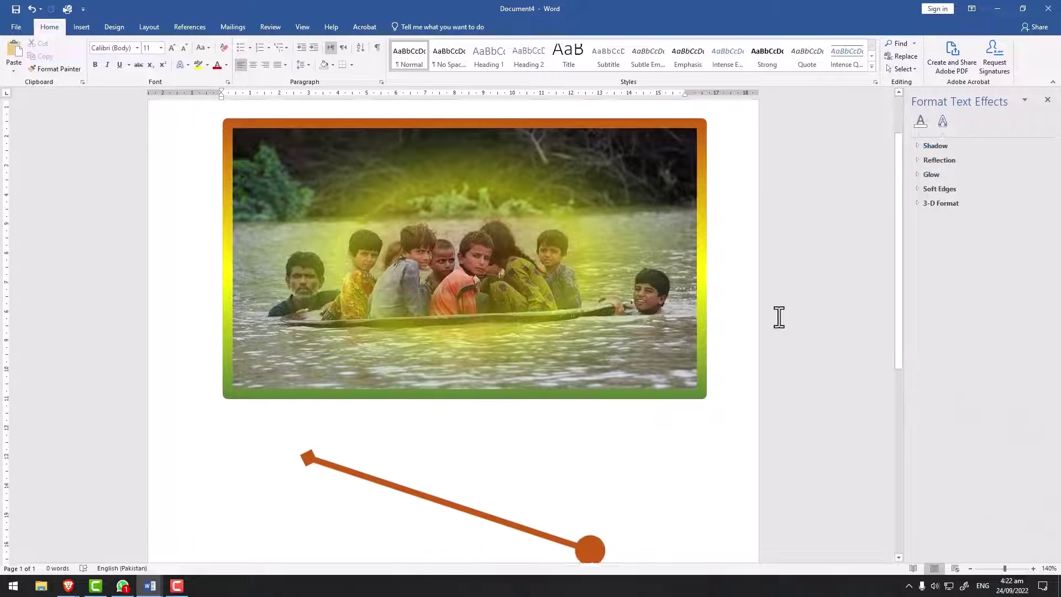
pyautogui.scroll(6, 779, 321)
pyautogui.scroll(-7, 776, 326)
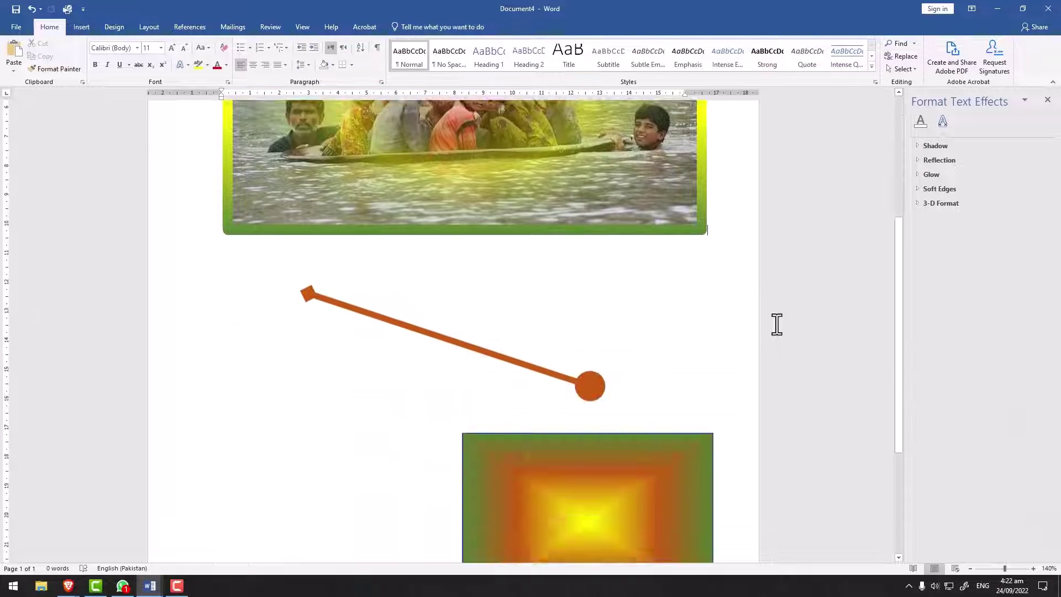
pyautogui.scroll(3, 744, 343)
pyautogui.scroll(-3, 585, 316)
# Move the gradient rectangle up and over to the page's left margin, below the diagonal line.
pyautogui.click(536, 331)
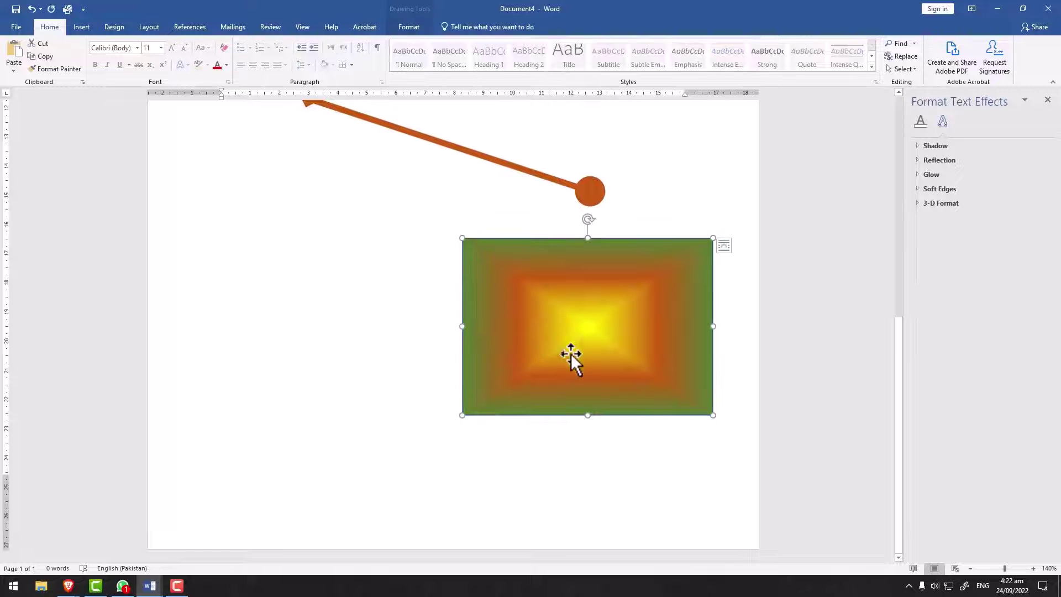
pyautogui.moveTo(571, 355)
pyautogui.mouseDown()
pyautogui.moveTo(350, 317)
pyautogui.moveTo(382, 265)
pyautogui.moveTo(350, 273)
pyautogui.mouseUp()
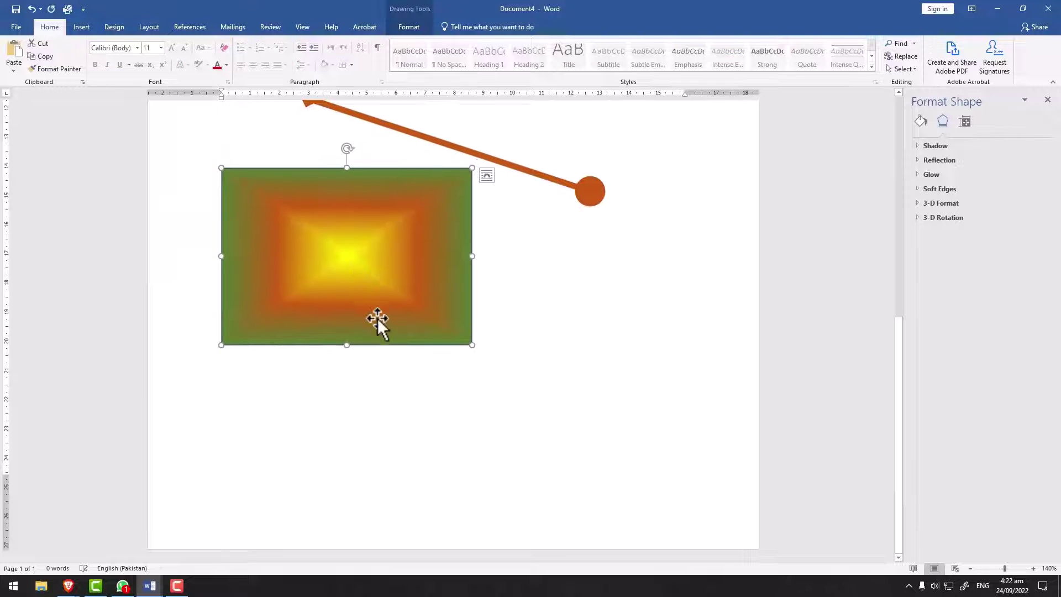
pyautogui.scroll(4, 409, 322)
pyautogui.click(651, 346)
pyautogui.scroll(4, 761, 367)
pyautogui.click(762, 368)
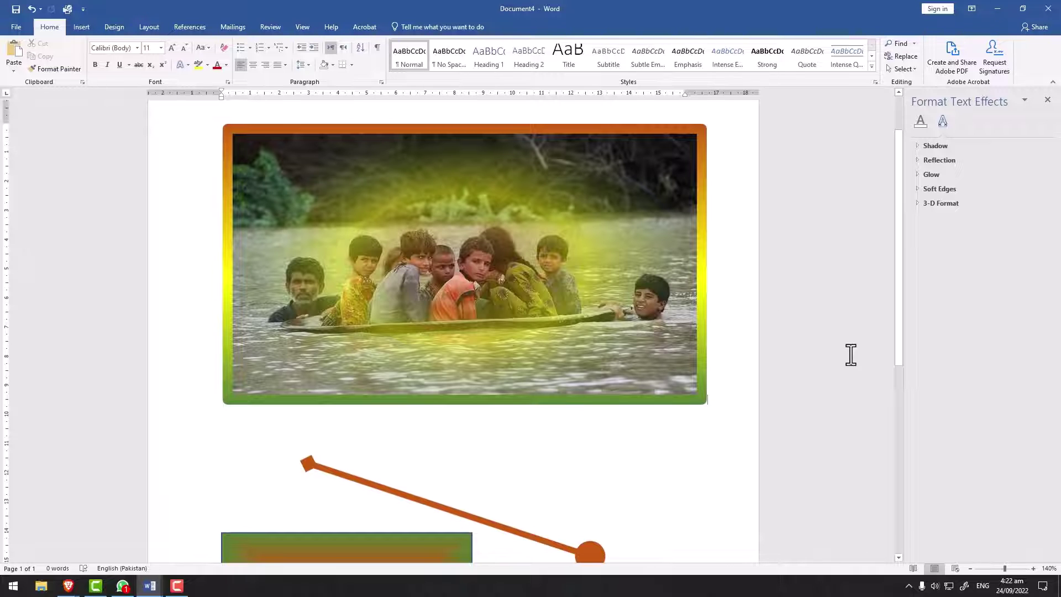
pyautogui.scroll(-4, 772, 315)
pyautogui.scroll(2, 509, 230)
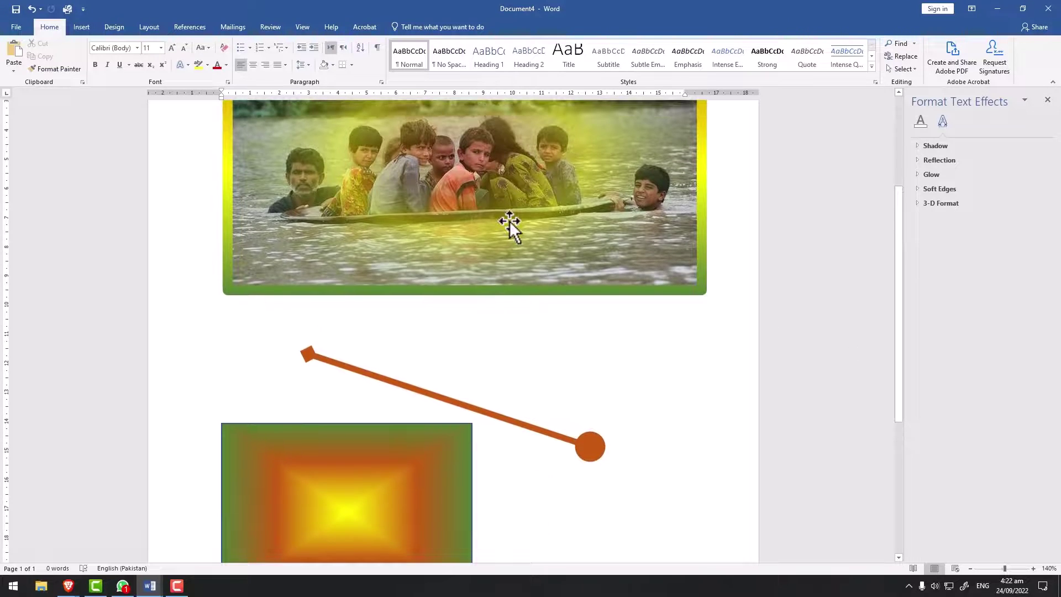
# Undo the recent edits back to the opaque, round gradient circle placed below the boat photo.
pyautogui.hotkey('ctrl', 'z')
pyautogui.hotkey('ctrl', 'z')
pyautogui.hotkey('ctrl', 'z')
pyautogui.hotkey('ctrl', 'z')
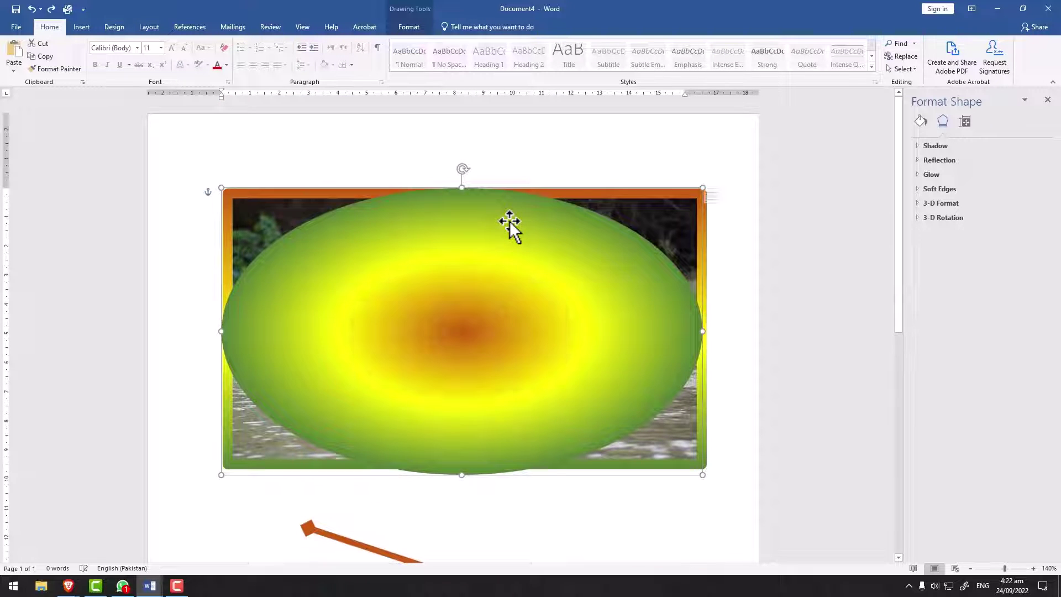
pyautogui.hotkey('ctrl', 'z')
# Move the gradient circle off the line and rectangle to the empty area at the page's left side.
pyautogui.scroll(-3, 509, 220)
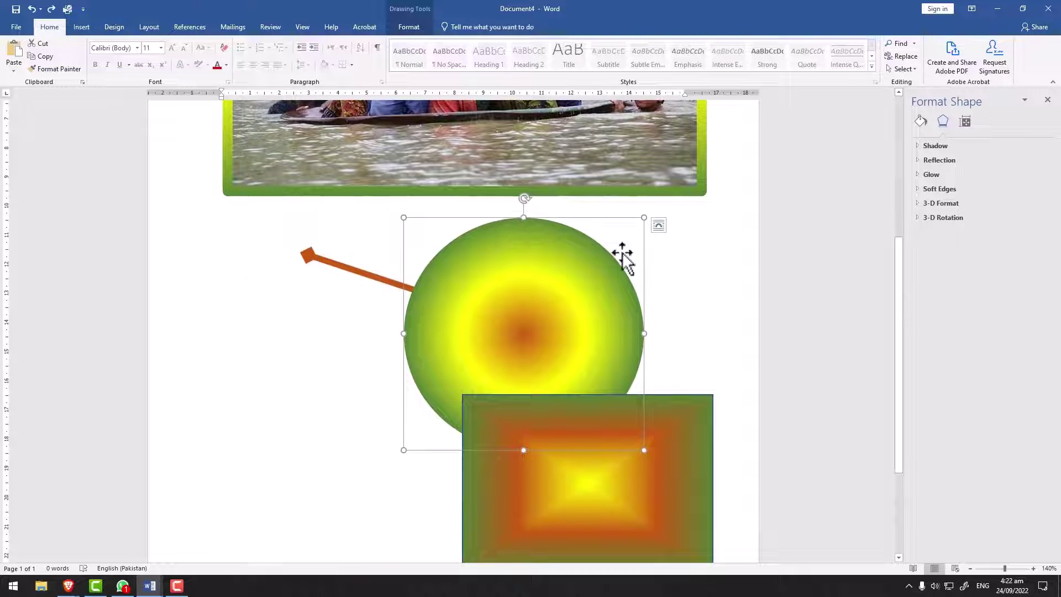
pyautogui.moveTo(526, 331); pyautogui.dragTo(296, 403)
pyautogui.scroll(2, 327, 430)
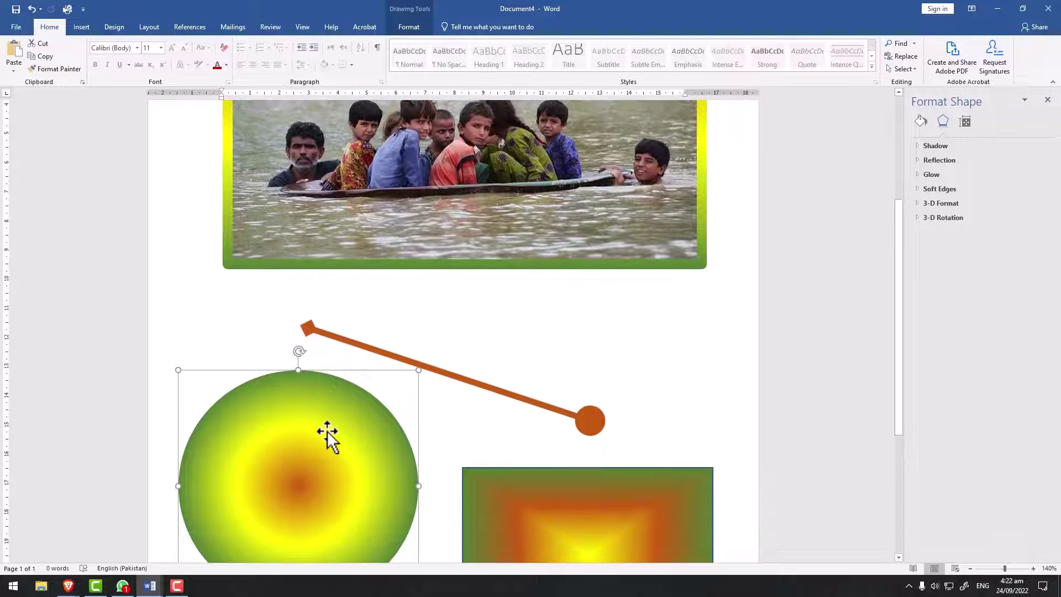
# Turn off Rotate with shape for the circle's gradient fill, and test it by tilting the circle and turning it back upright.
pyautogui.doubleClick(327, 433)
pyautogui.click(921, 123)
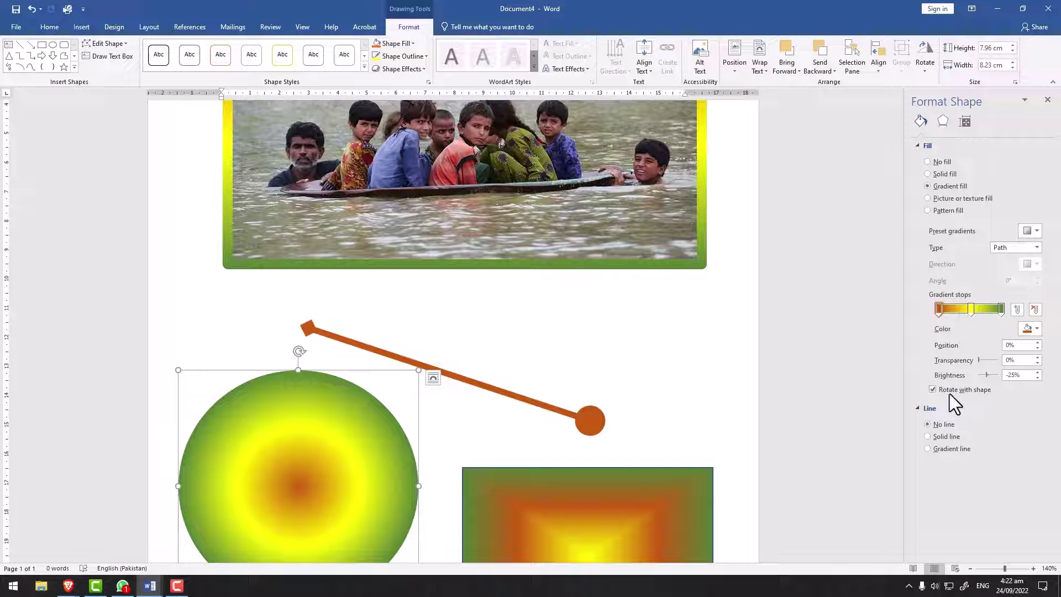
pyautogui.scroll(-3, 369, 450)
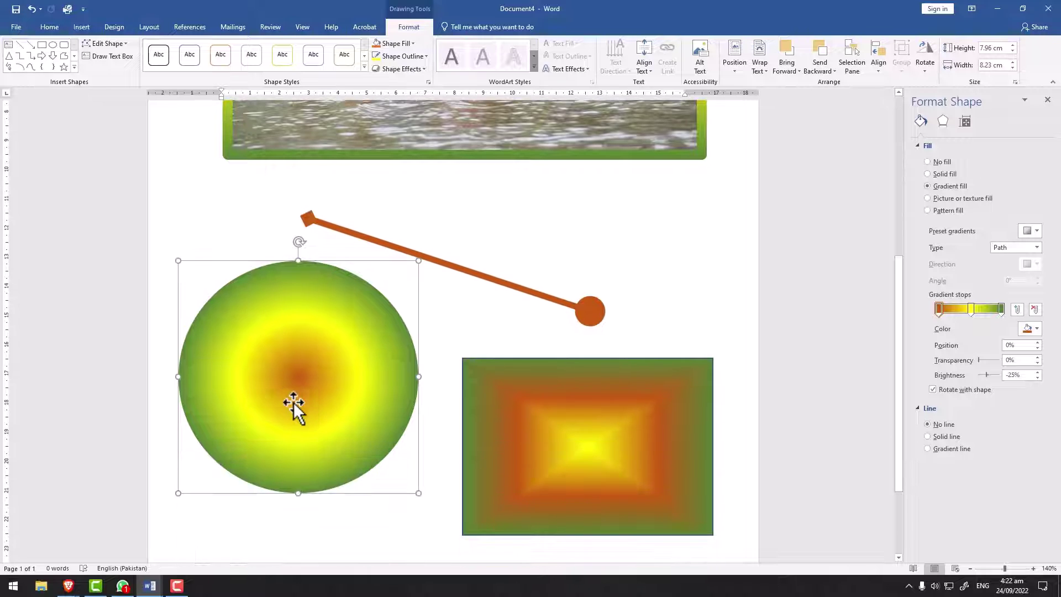
pyautogui.moveTo(299, 242); pyautogui.dragTo(313, 299)
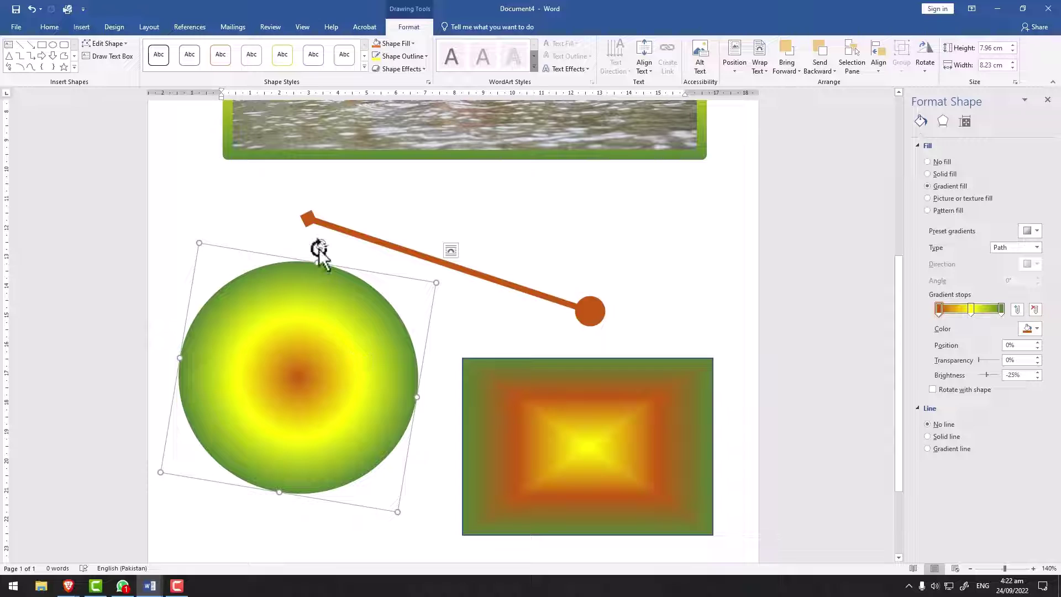
pyautogui.moveTo(319, 250); pyautogui.dragTo(299, 239)
# Check the boat photo's rotation and compare the fill and line settings of the photo, rectangle and circle.
pyautogui.scroll(5, 611, 310)
pyautogui.click(613, 351)
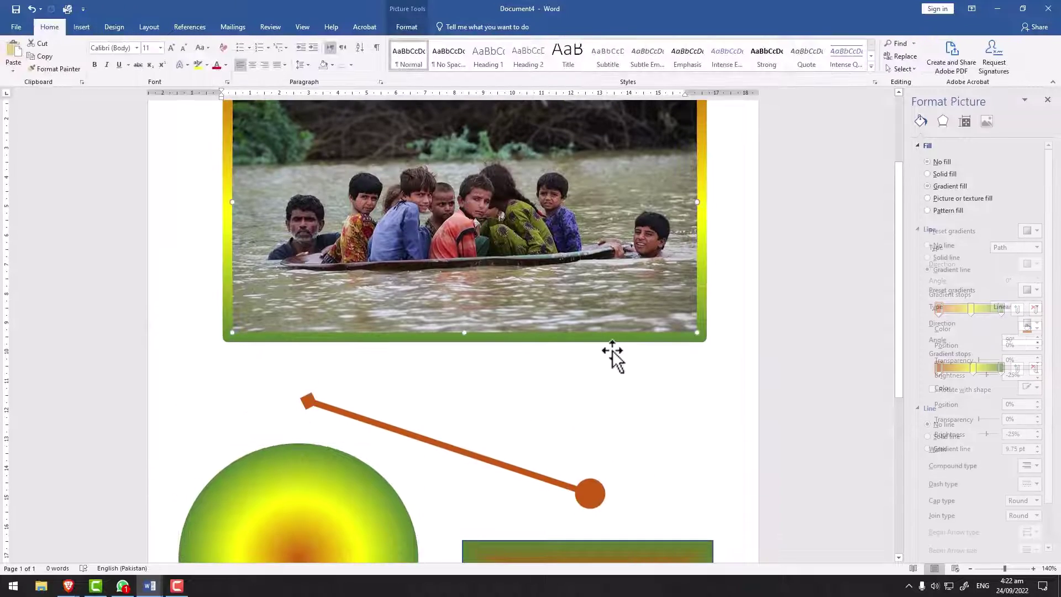
pyautogui.scroll(2, 608, 381)
pyautogui.moveTo(473, 157)
pyautogui.mouseDown()
pyautogui.moveTo(626, 298)
pyautogui.moveTo(443, 434)
pyautogui.moveTo(287, 251)
pyautogui.moveTo(541, 173)
pyautogui.moveTo(467, 172)
pyautogui.mouseUp()
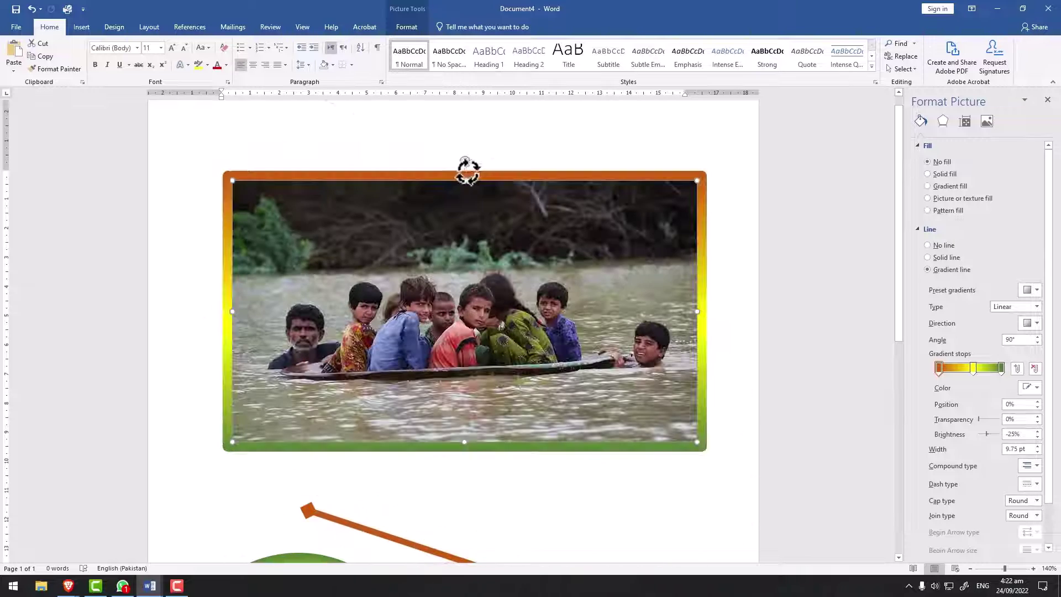
pyautogui.scroll(-6, 683, 355)
pyautogui.click(675, 418)
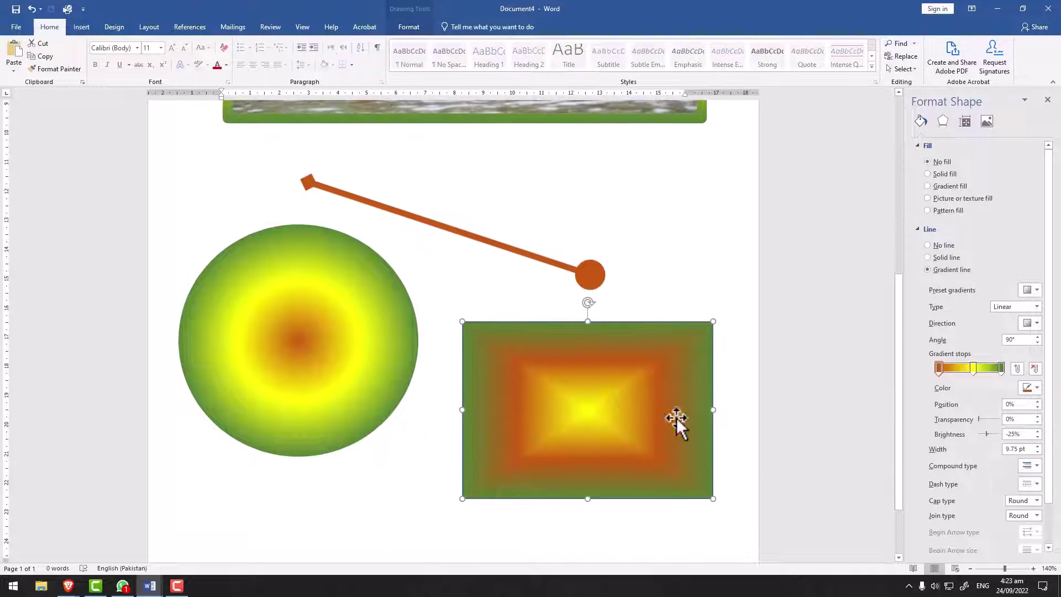
pyautogui.click(351, 330)
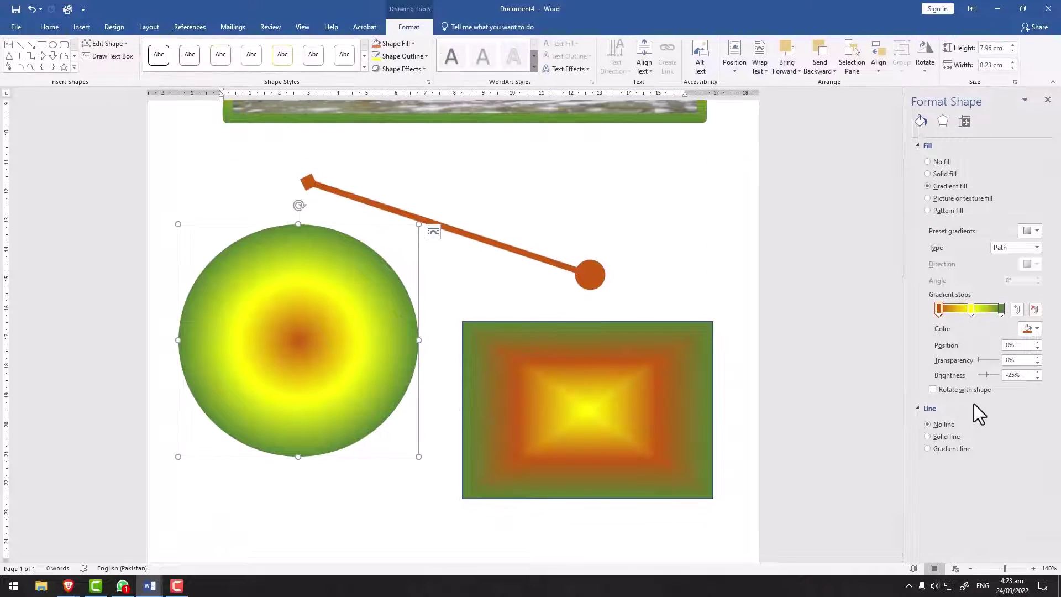
# Change the gradient rectangle to a picture or texture fill and move it slightly up and to the left.
pyautogui.click(576, 377)
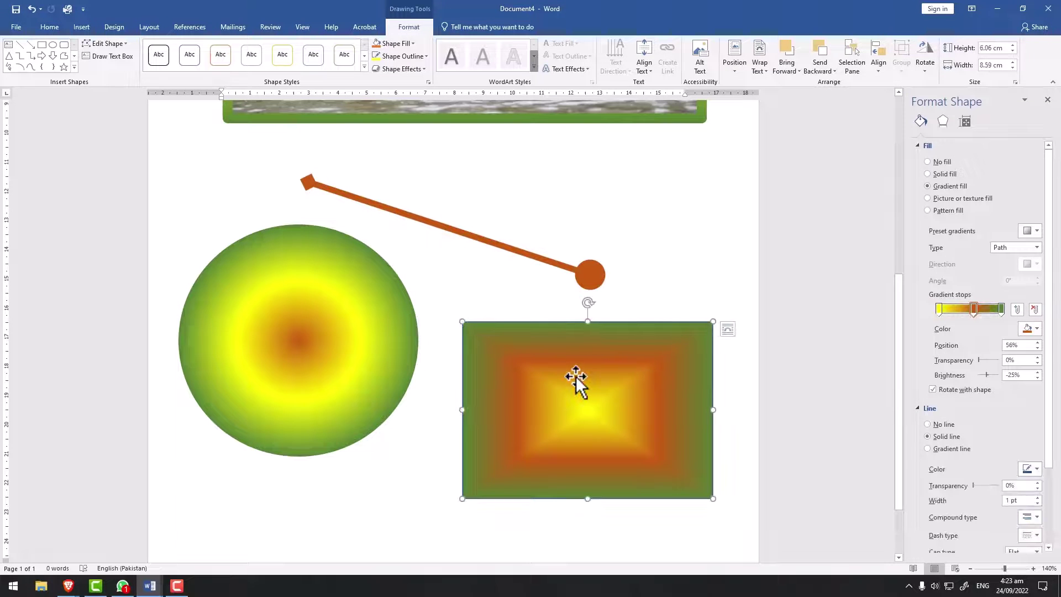
pyautogui.click(952, 197)
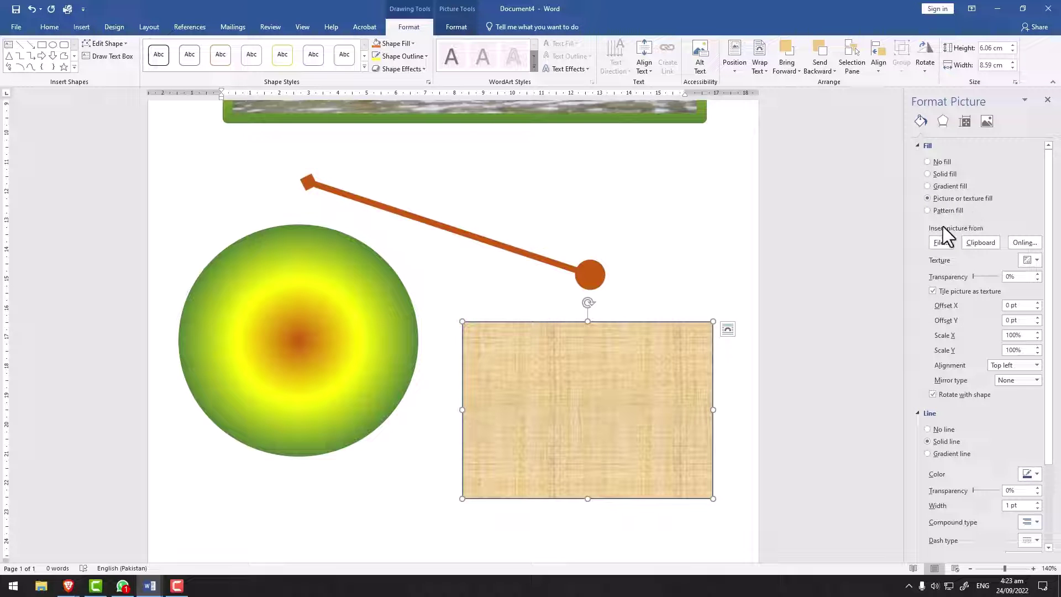
pyautogui.moveTo(596, 407); pyautogui.dragTo(576, 379)
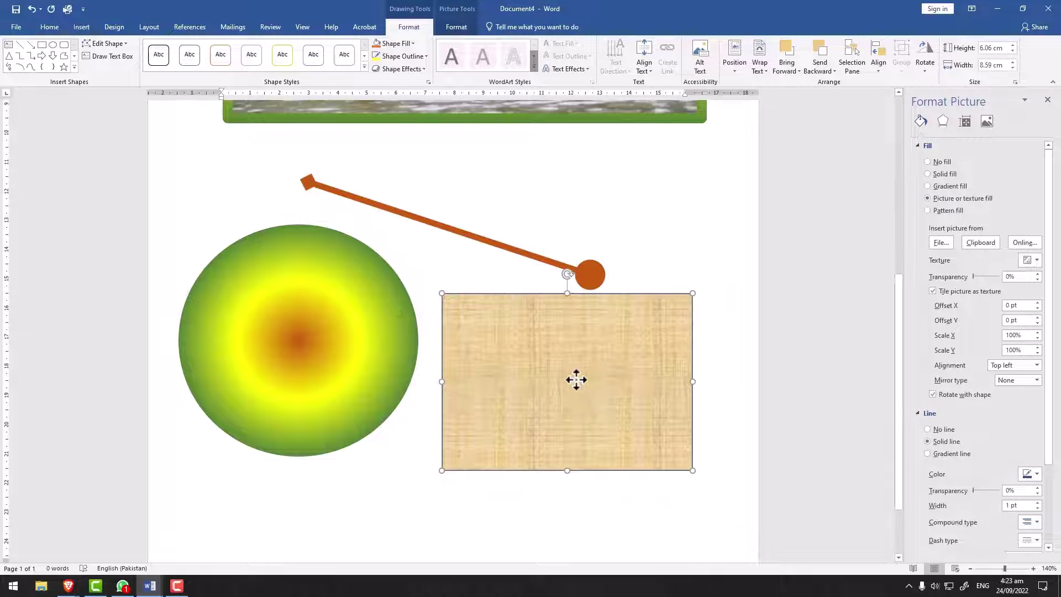
# Fill the circle with the picture file of the waving man in red from the Pictures folder.
pyautogui.click(263, 381)
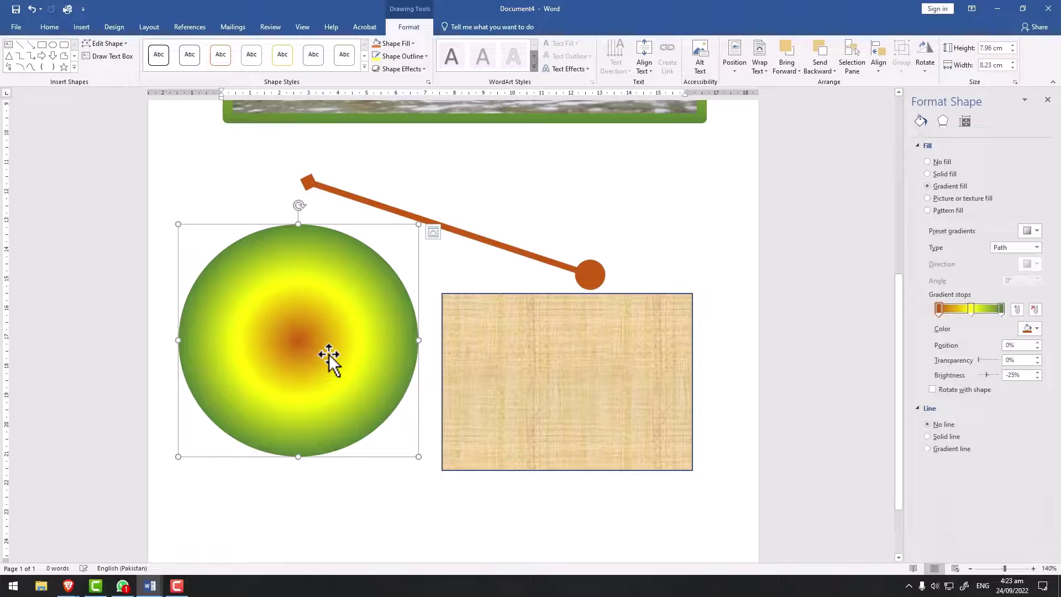
pyautogui.click(962, 198)
pyautogui.click(942, 243)
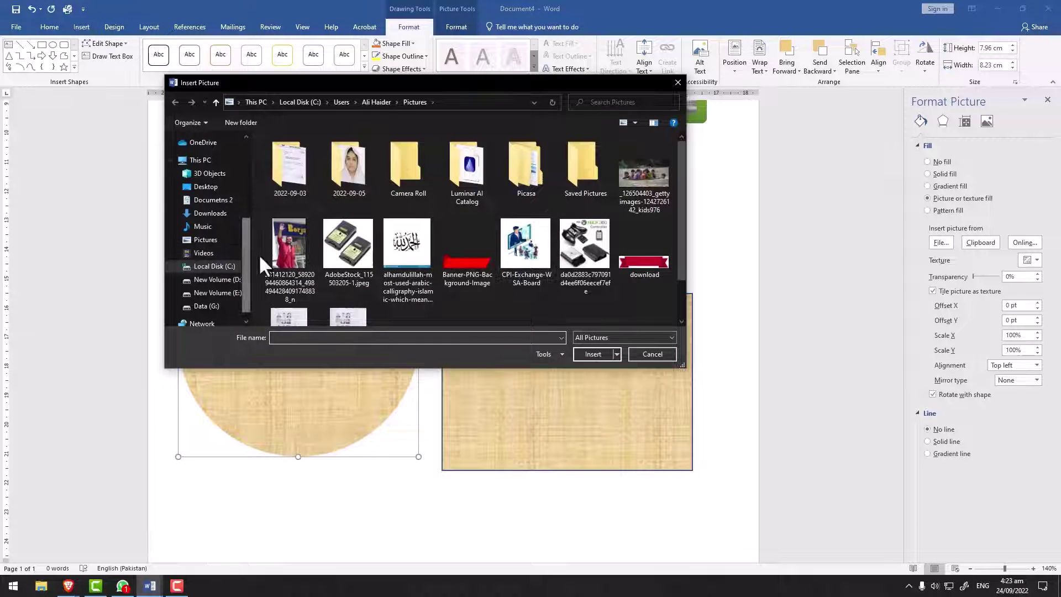
pyautogui.doubleClick(283, 259)
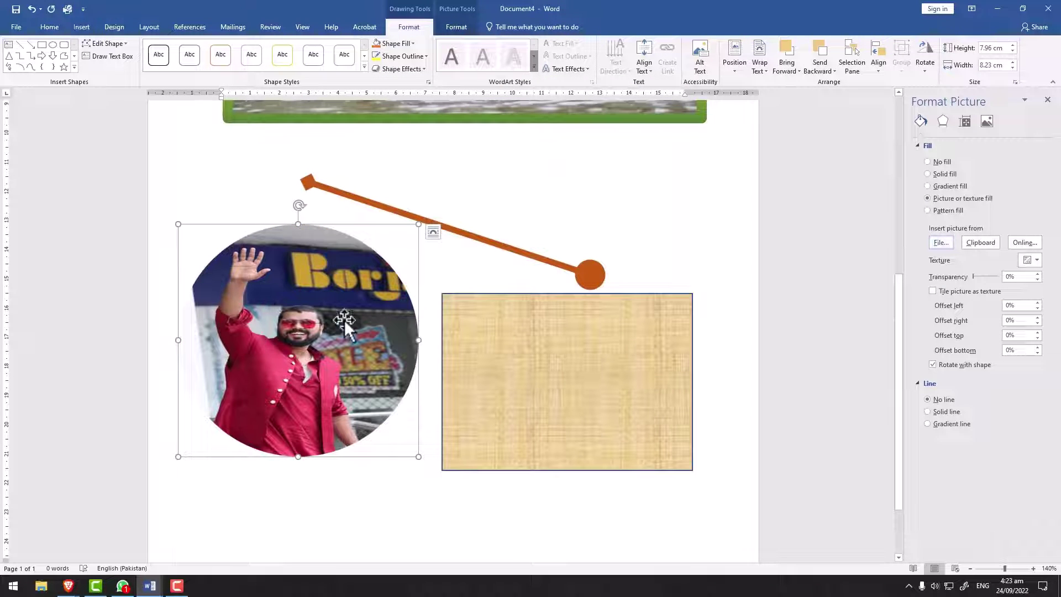
# Stretch the picture-filled circle vertically to about 10.25 cm high and reposition it beside the rectangle.
pyautogui.moveTo(313, 299); pyautogui.dragTo(296, 297)
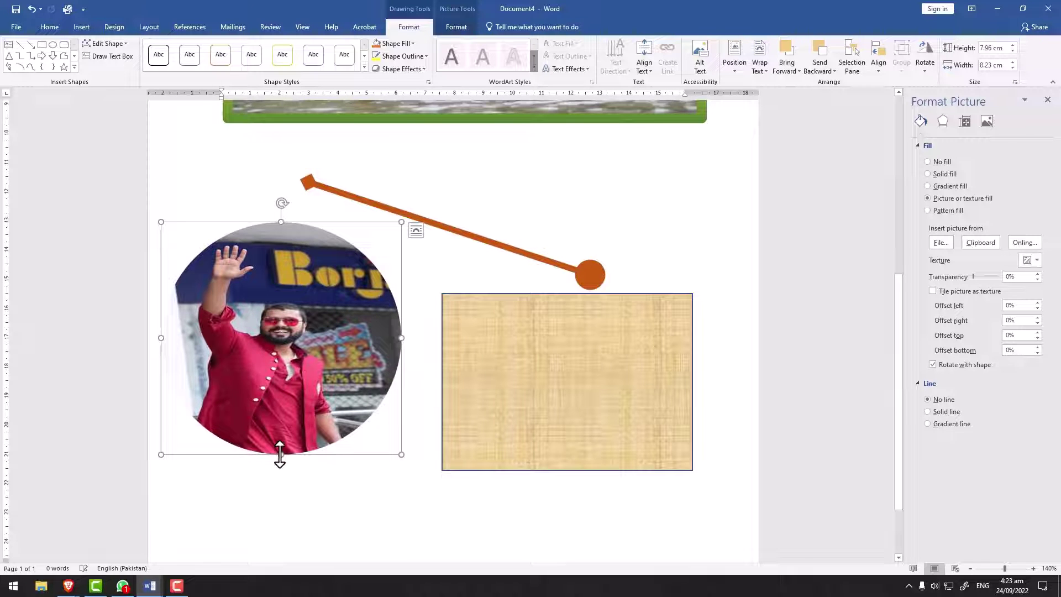
pyautogui.moveTo(280, 454); pyautogui.dragTo(277, 521)
pyautogui.moveTo(320, 321); pyautogui.dragTo(295, 307)
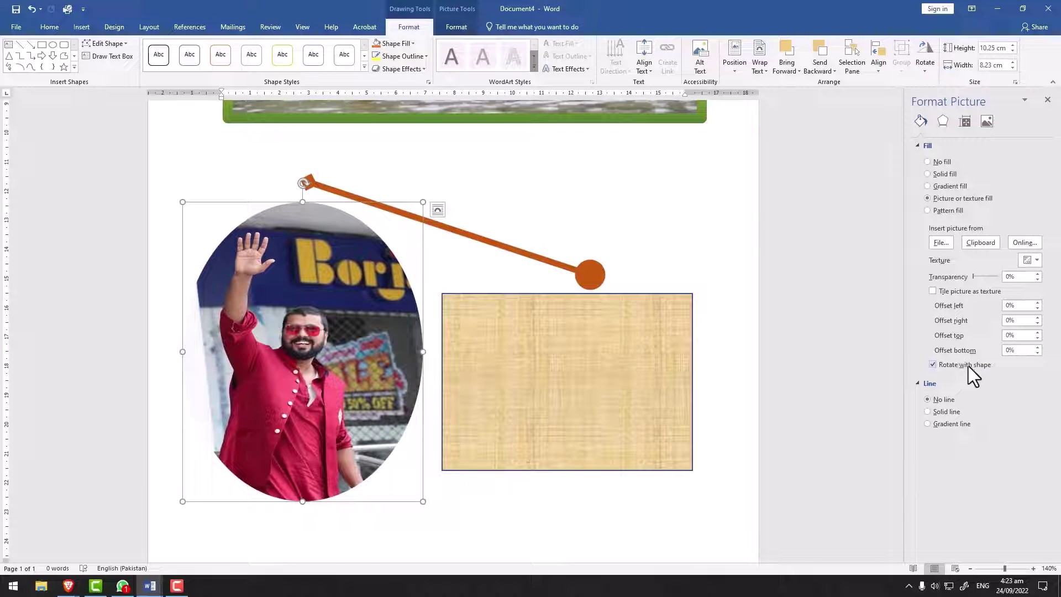
# Test rotating the picture-filled oval with Rotate with shape on and off, and restore it upright with the option on.
pyautogui.moveTo(342, 181); pyautogui.dragTo(265, 171)
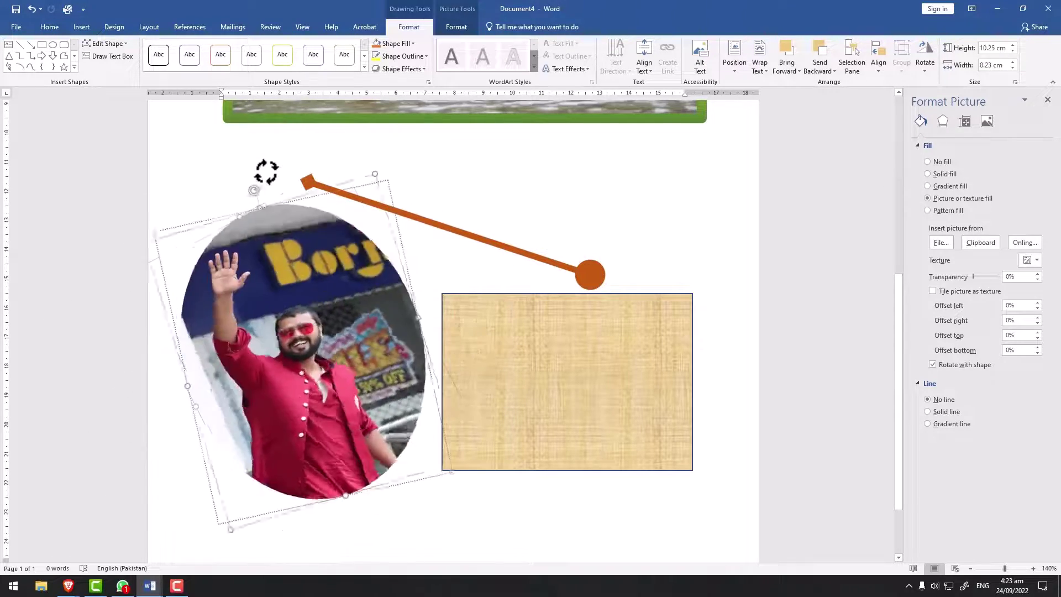
pyautogui.click(967, 366)
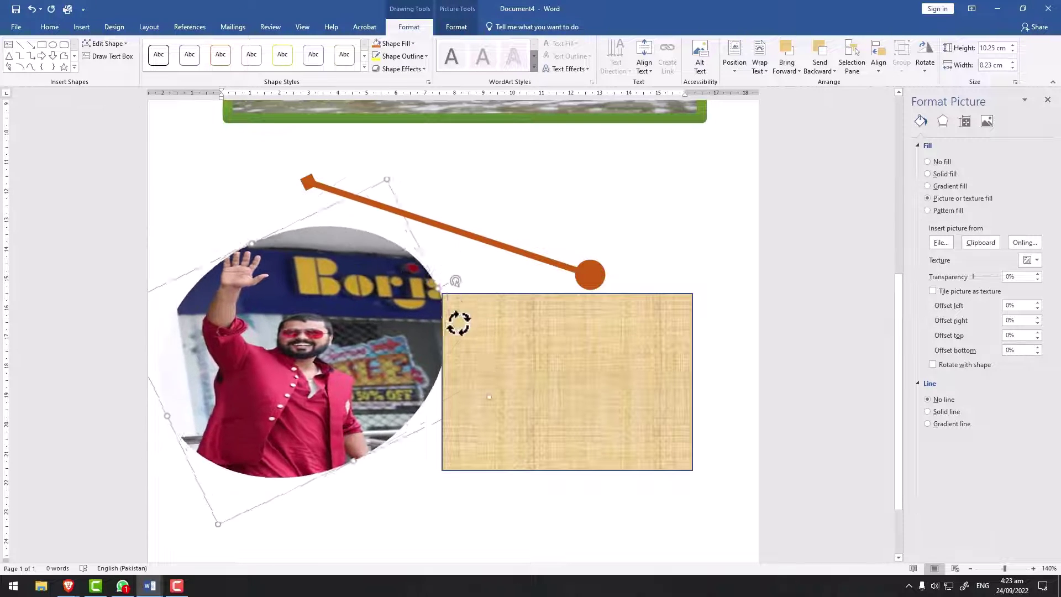
pyautogui.moveTo(459, 323); pyautogui.dragTo(446, 430)
pyautogui.moveTo(247, 417); pyautogui.dragTo(635, 541)
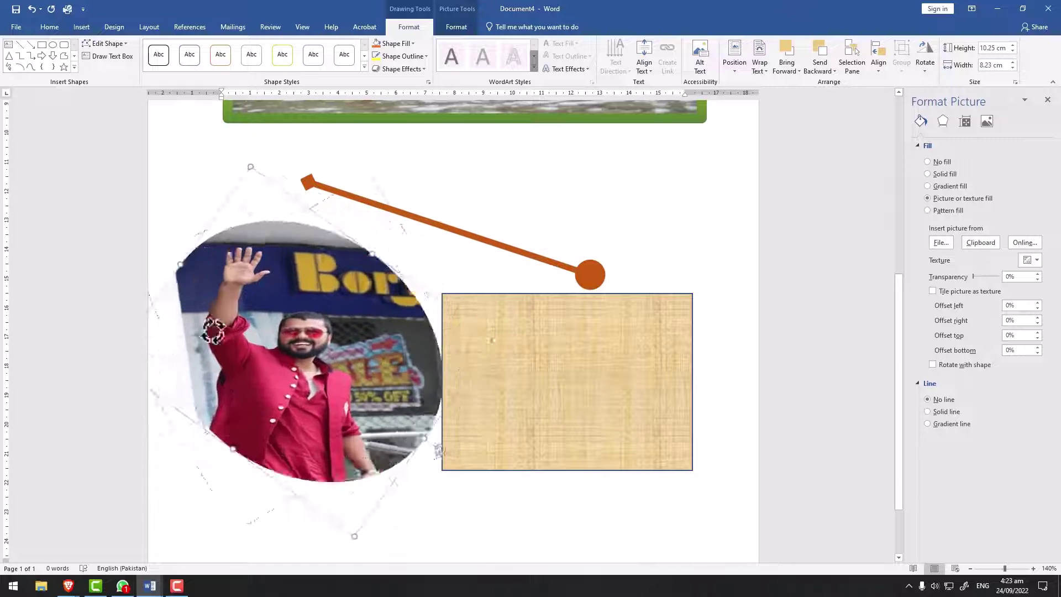
pyautogui.moveTo(327, 447); pyautogui.dragTo(304, 185)
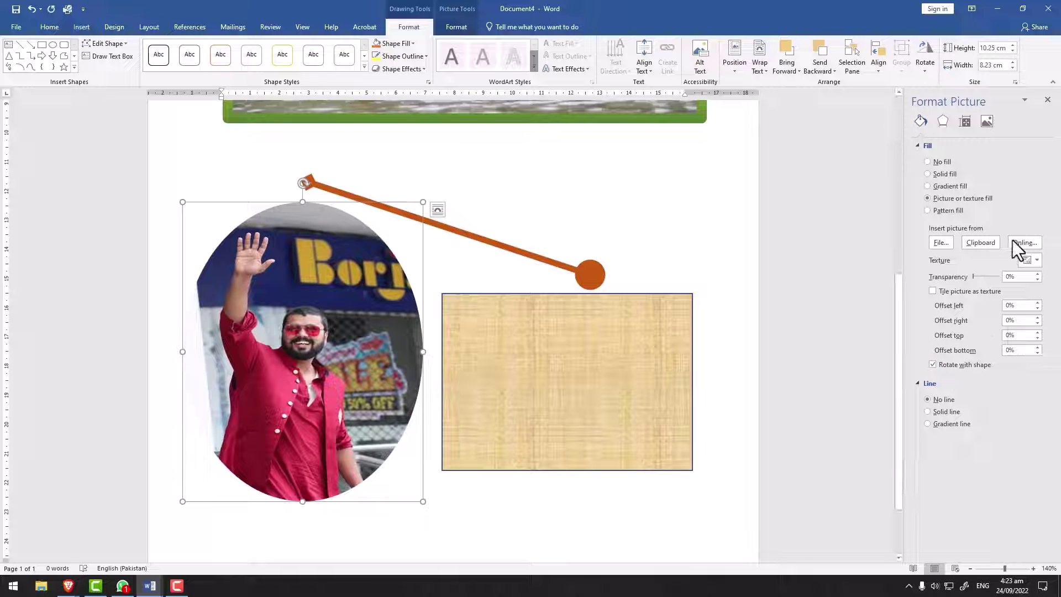
# Reposition the picture-filled oval and the rectangle slightly, and give the rectangle the beige canvas texture.
pyautogui.moveTo(375, 299); pyautogui.dragTo(354, 291)
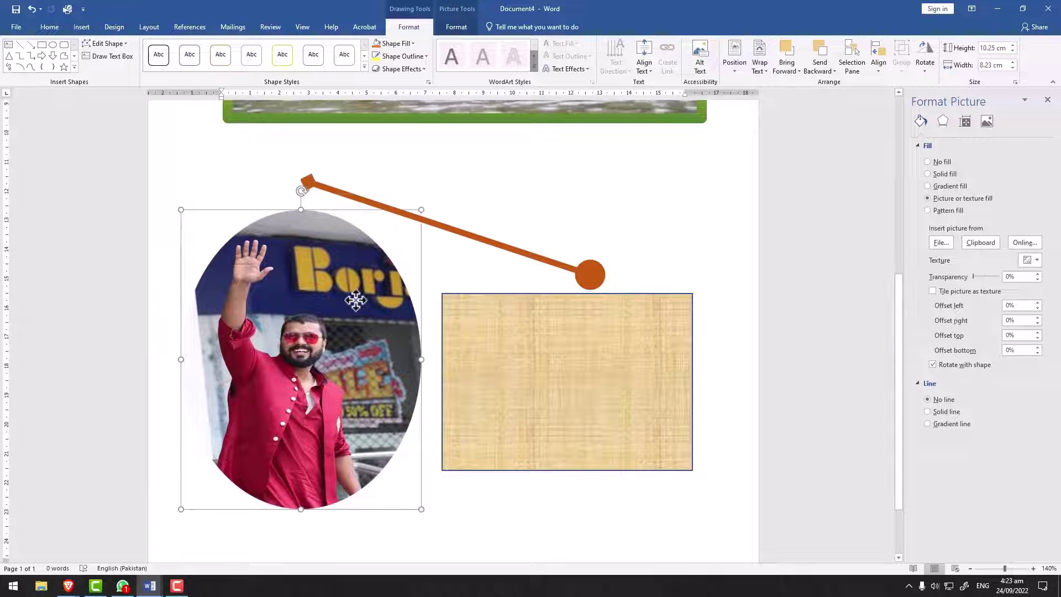
pyautogui.press('Tab')
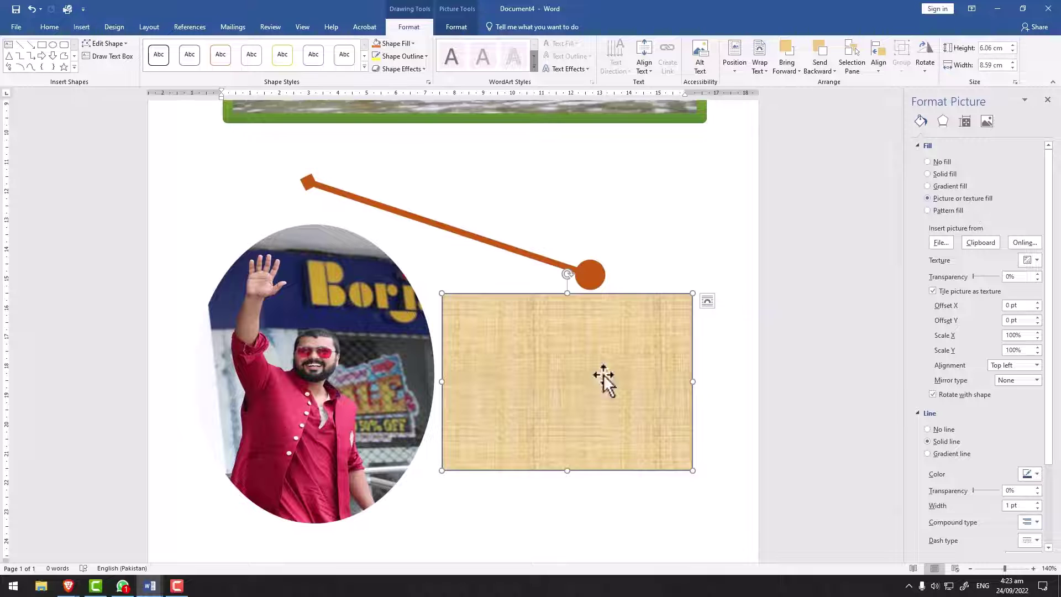
pyautogui.click(1029, 261)
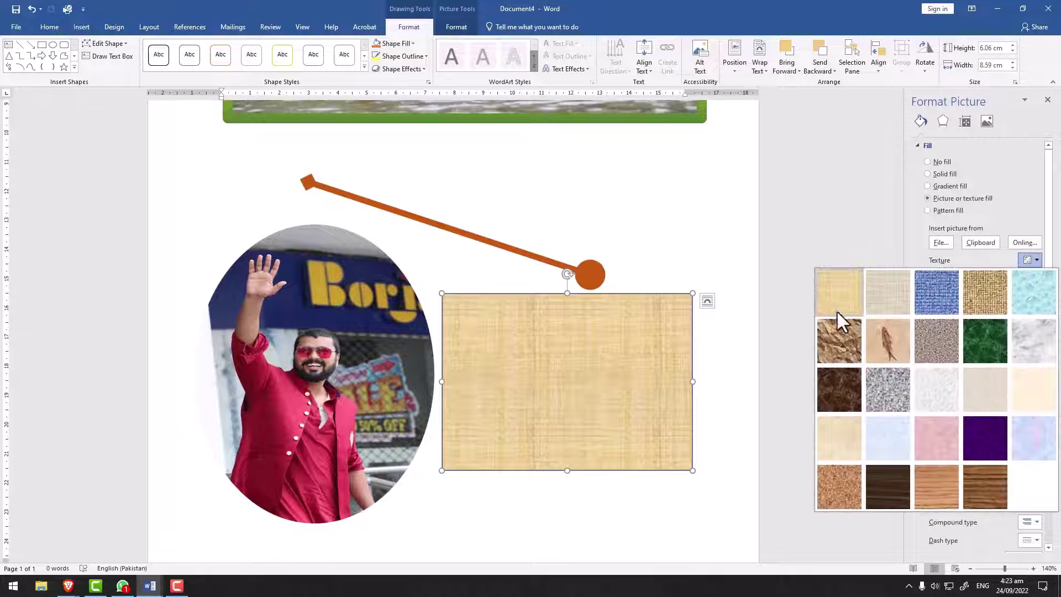
pyautogui.click(898, 303)
pyautogui.moveTo(553, 392); pyautogui.dragTo(577, 379)
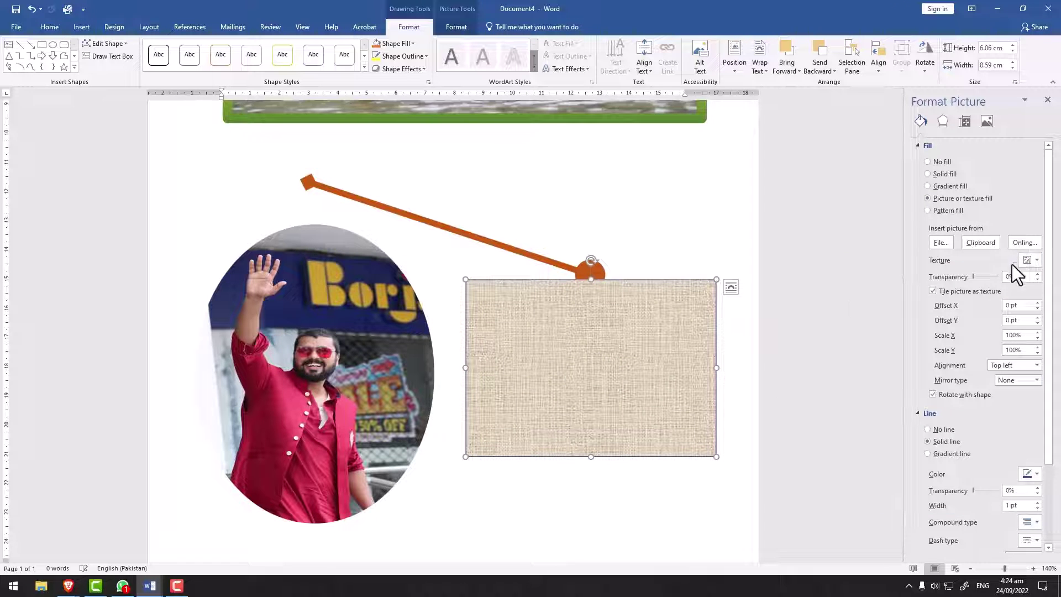
# Try the brown burlap, blue denim and pale lilac textures on the rectangle, shifting it slightly between fills.
pyautogui.click(1029, 260)
pyautogui.click(989, 304)
pyautogui.moveTo(661, 367); pyautogui.dragTo(667, 365)
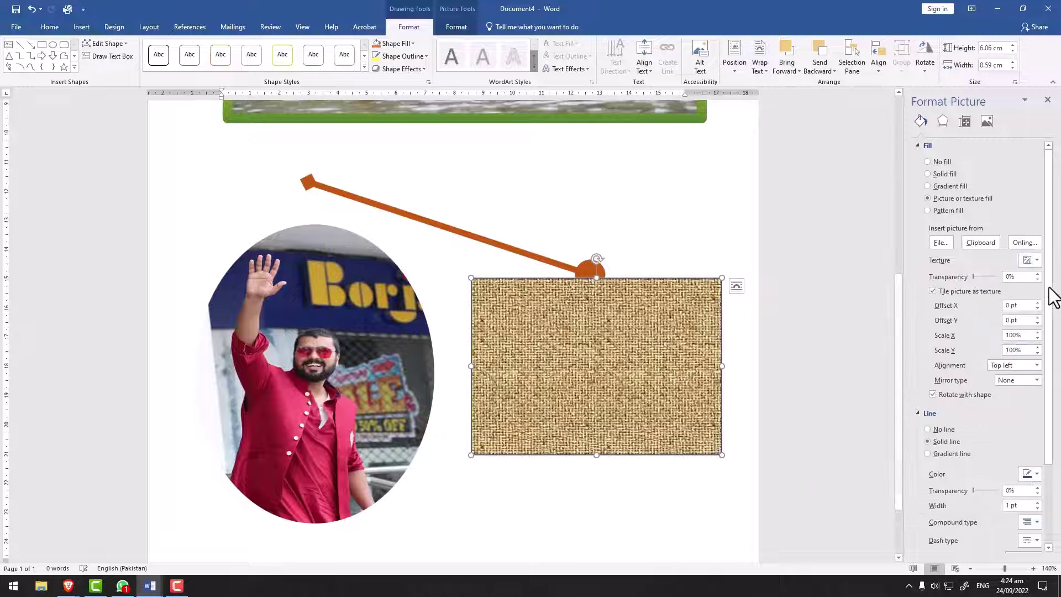
pyautogui.click(1035, 261)
pyautogui.click(923, 292)
pyautogui.moveTo(597, 376); pyautogui.dragTo(630, 355)
pyautogui.click(1031, 260)
pyautogui.click(1032, 449)
# Give the rectangle the crumpled brown paper texture and move it slightly closer to the oval.
pyautogui.click(1028, 261)
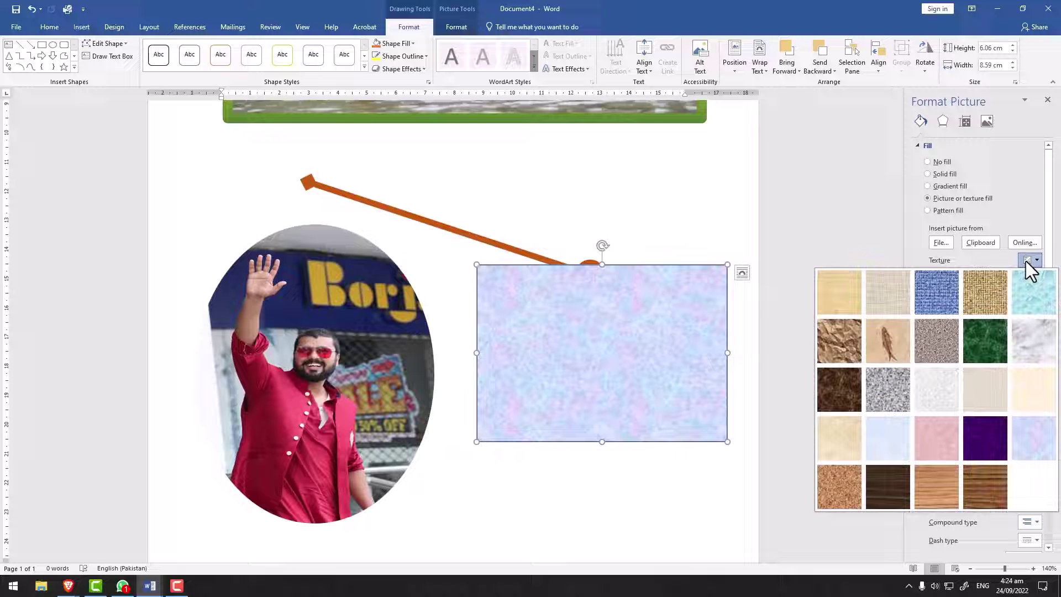
pyautogui.click(834, 349)
pyautogui.moveTo(587, 386); pyautogui.dragTo(563, 393)
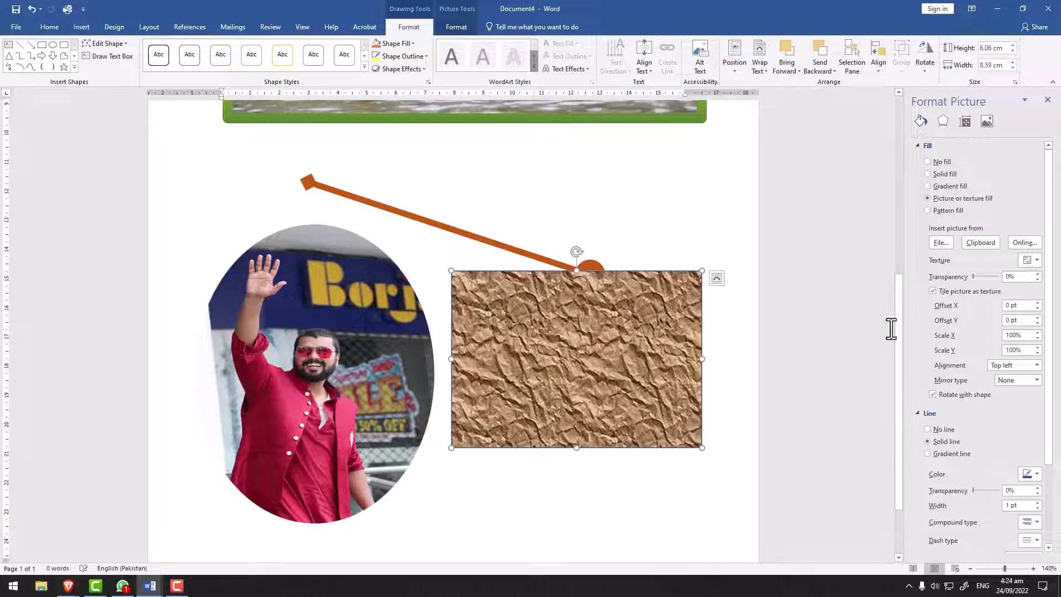
pyautogui.click(1027, 265)
pyautogui.click(1031, 264)
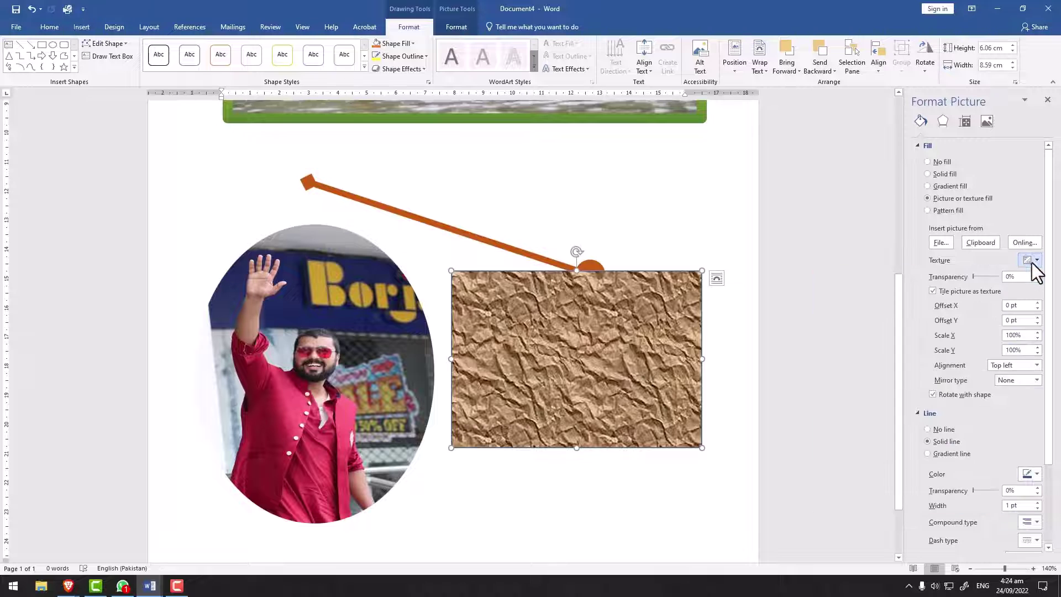
pyautogui.click(1031, 265)
pyautogui.click(1031, 264)
pyautogui.click(941, 242)
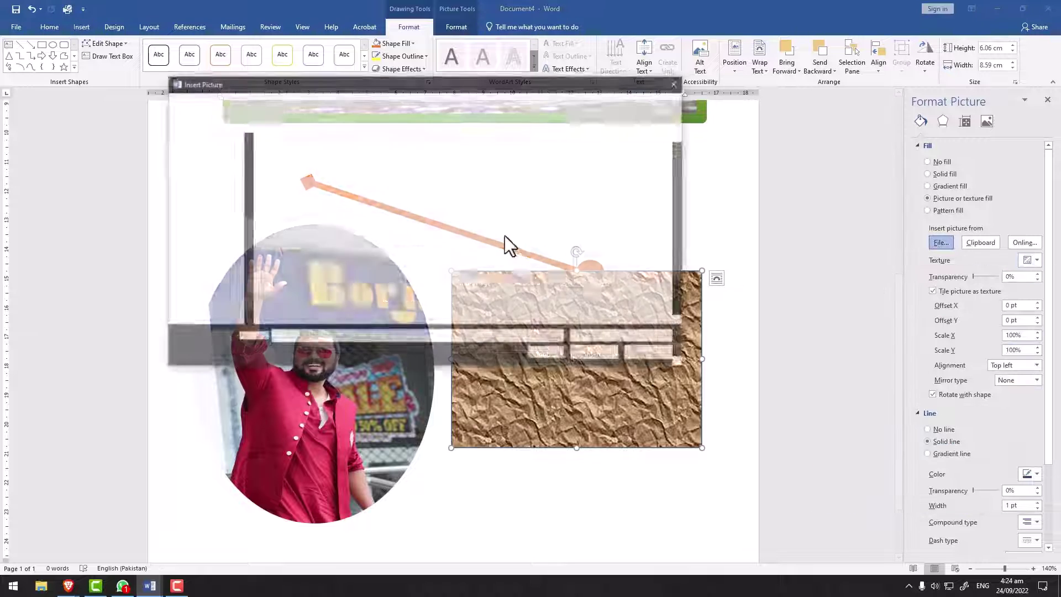
pyautogui.click(652, 353)
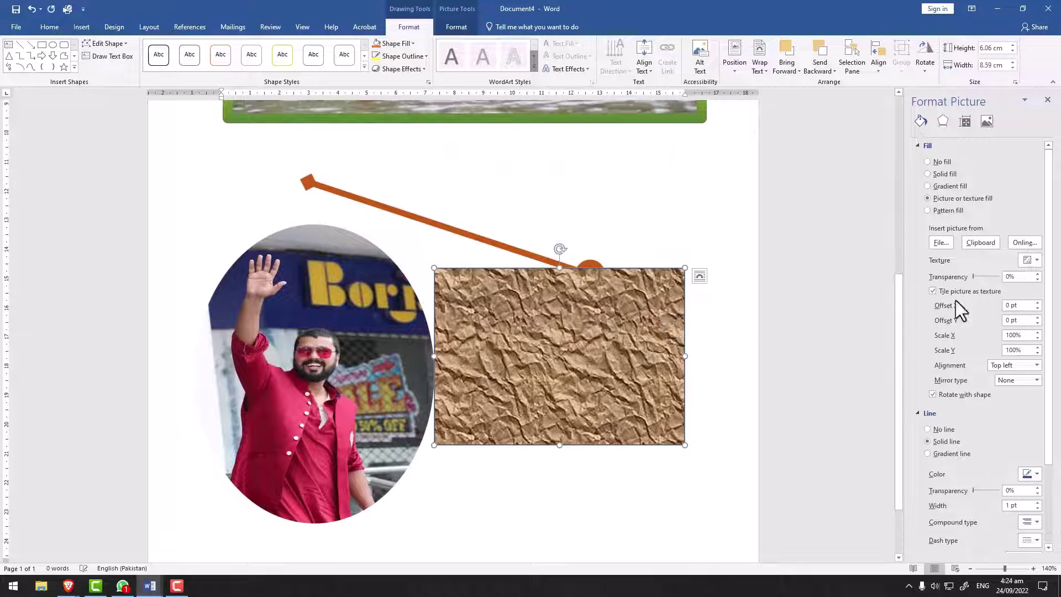
# Set the picture-filled oval's transparency to 58% and lay the oval over the boat photo.
pyautogui.click(325, 353)
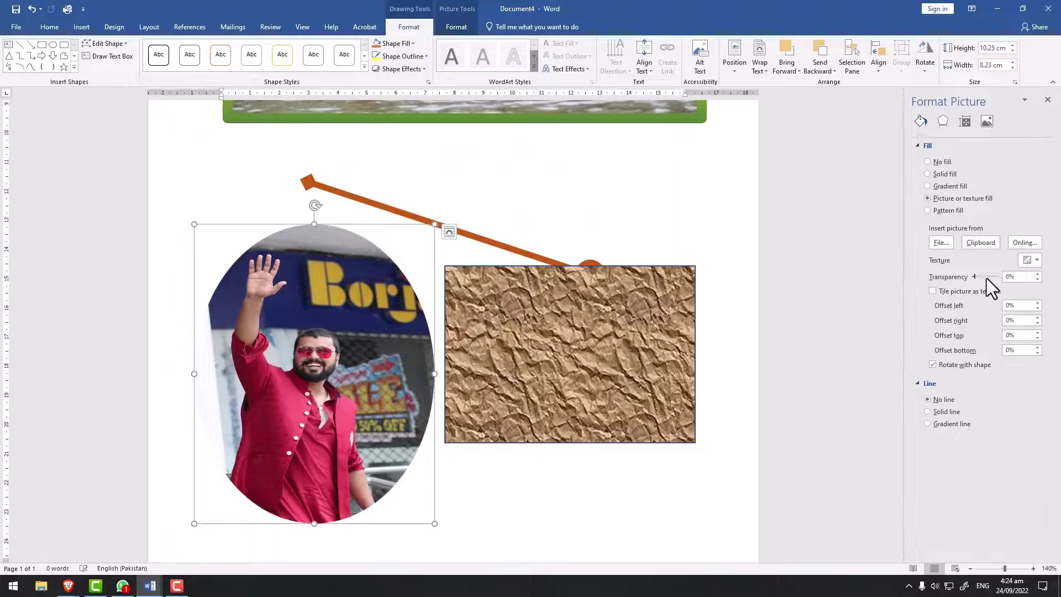
pyautogui.moveTo(986, 277)
pyautogui.mouseDown()
pyautogui.moveTo(977, 278)
pyautogui.moveTo(989, 277)
pyautogui.mouseUp()
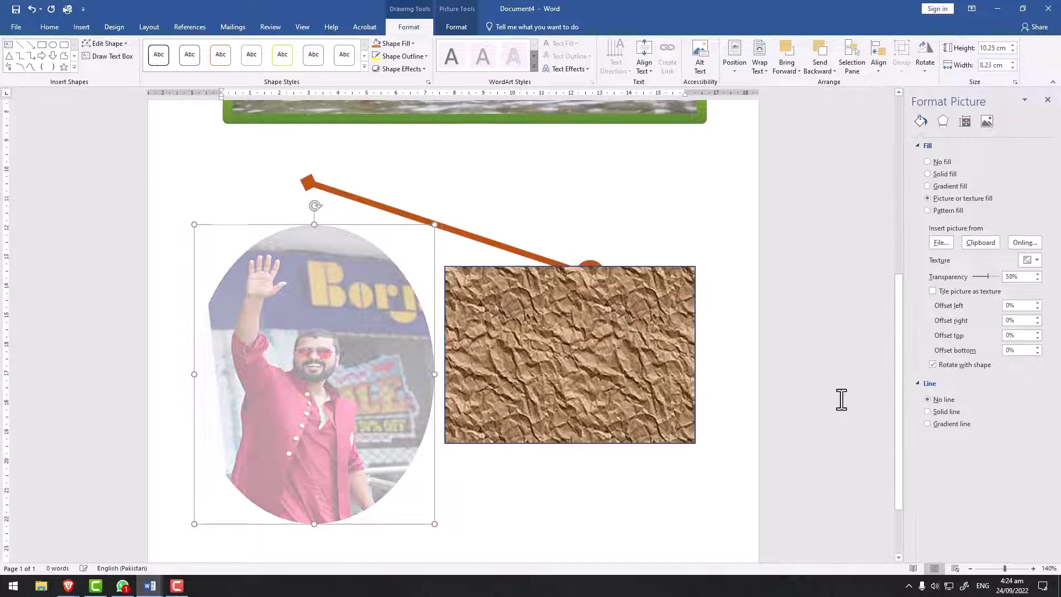
pyautogui.scroll(5, 789, 426)
pyautogui.moveTo(276, 542); pyautogui.dragTo(615, 414)
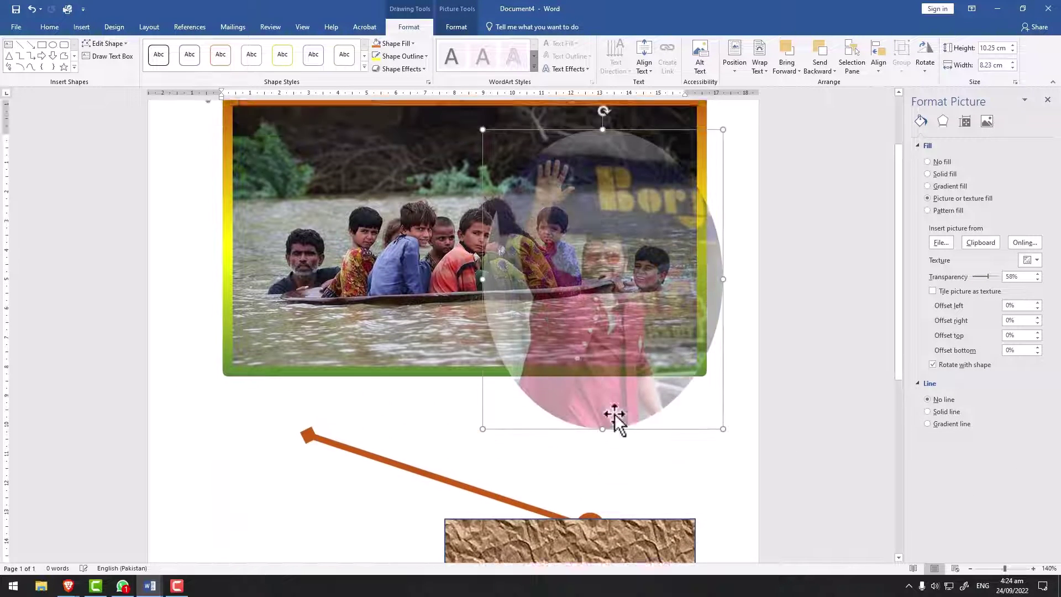
pyautogui.scroll(3, 587, 294)
pyautogui.moveTo(587, 293); pyautogui.dragTo(620, 253)
# Move the semi-transparent oval off the boat photo and back beside the paper-textured rectangle.
pyautogui.scroll(-1, 670, 304)
pyautogui.moveTo(670, 304); pyautogui.dragTo(375, 426)
pyautogui.scroll(-6, 334, 308)
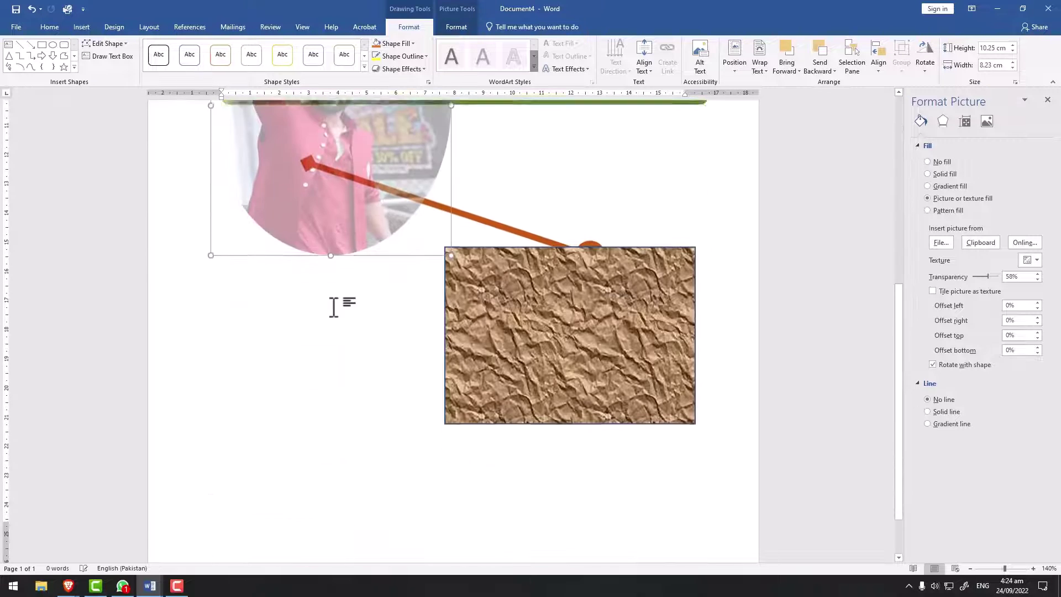
pyautogui.moveTo(332, 247); pyautogui.dragTo(360, 467)
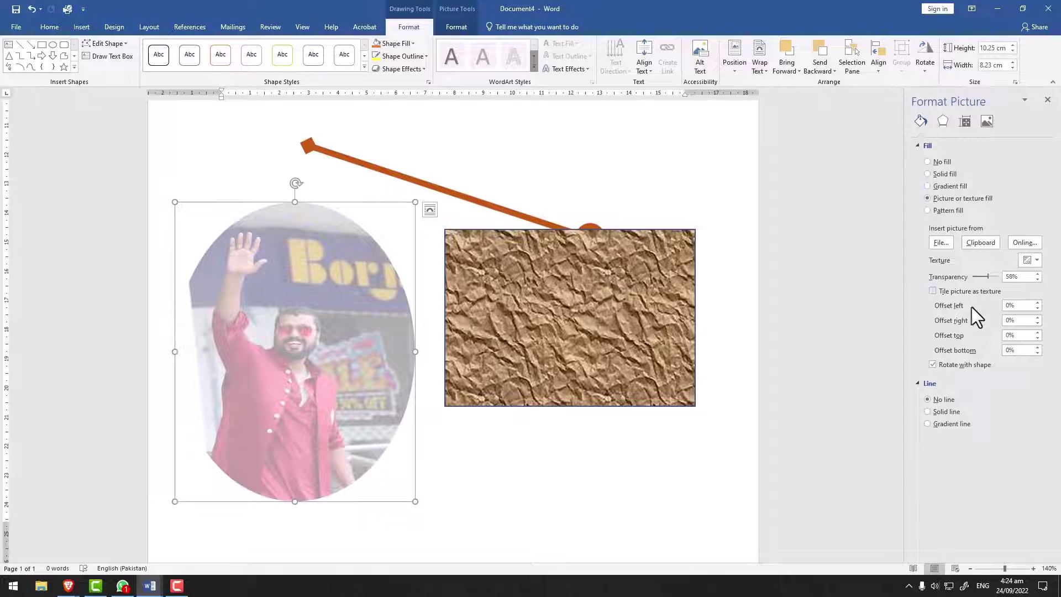
pyautogui.moveTo(351, 327); pyautogui.dragTo(361, 301)
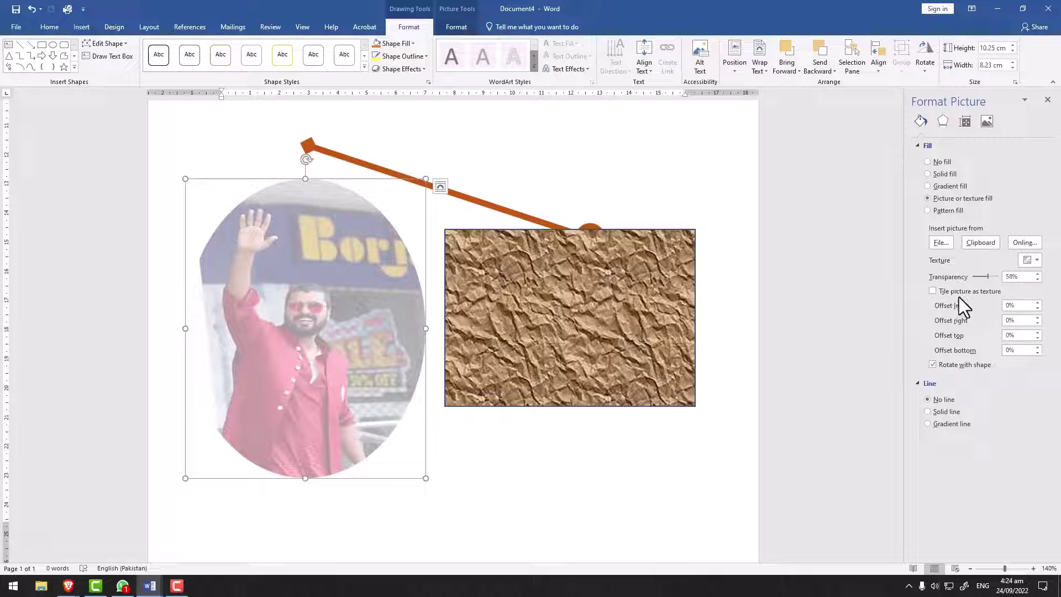
# Turn Tile picture as texture on and off for the oval, and set its picture transparency to 0%.
pyautogui.click(934, 291)
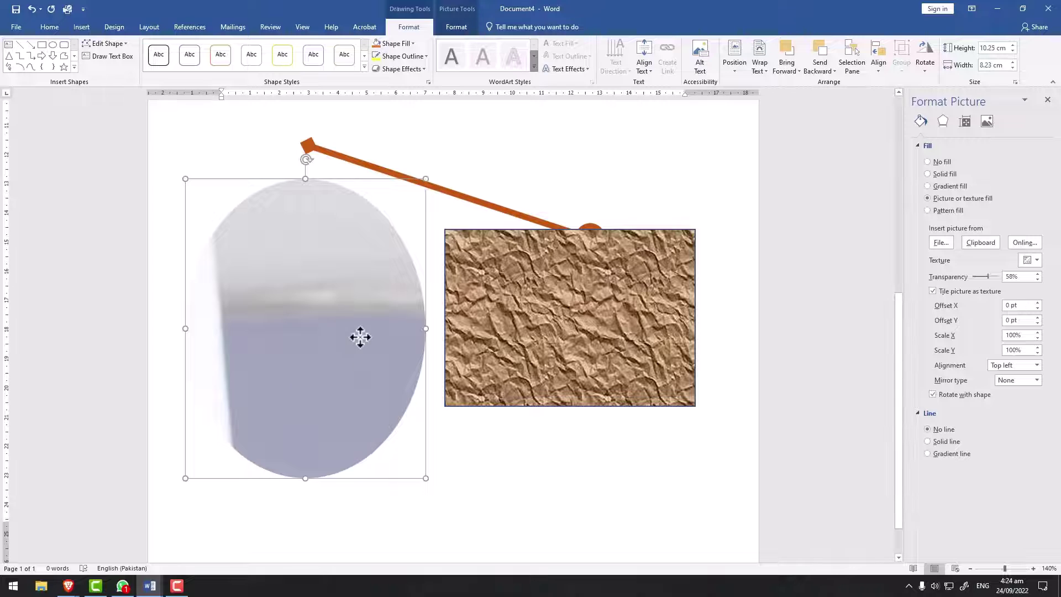
pyautogui.moveTo(358, 339)
pyautogui.mouseDown()
pyautogui.moveTo(320, 362)
pyautogui.moveTo(346, 346)
pyautogui.mouseUp()
pyautogui.click(983, 291)
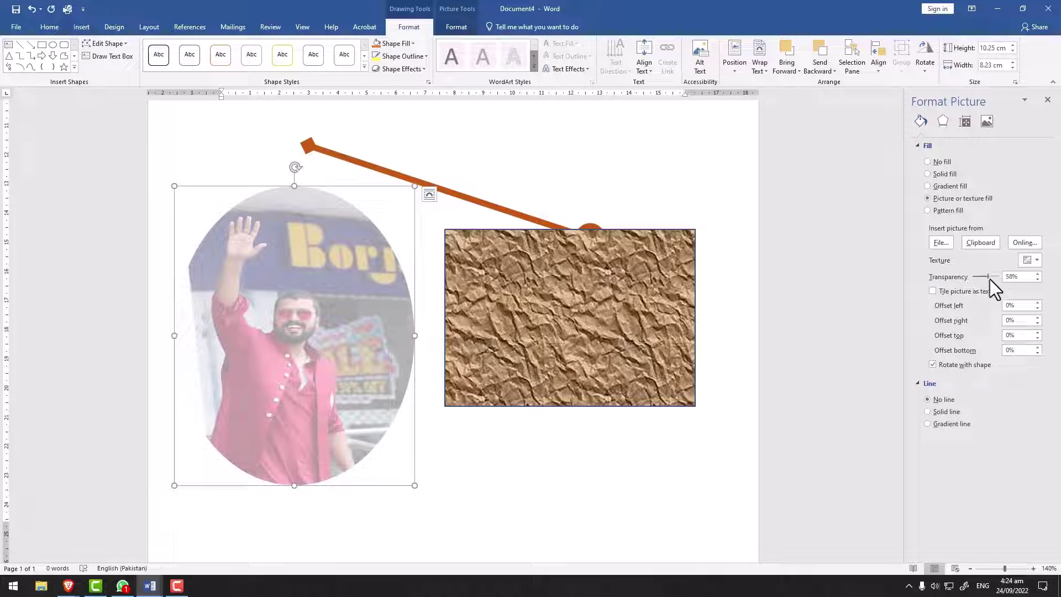
pyautogui.moveTo(986, 277); pyautogui.dragTo(964, 276)
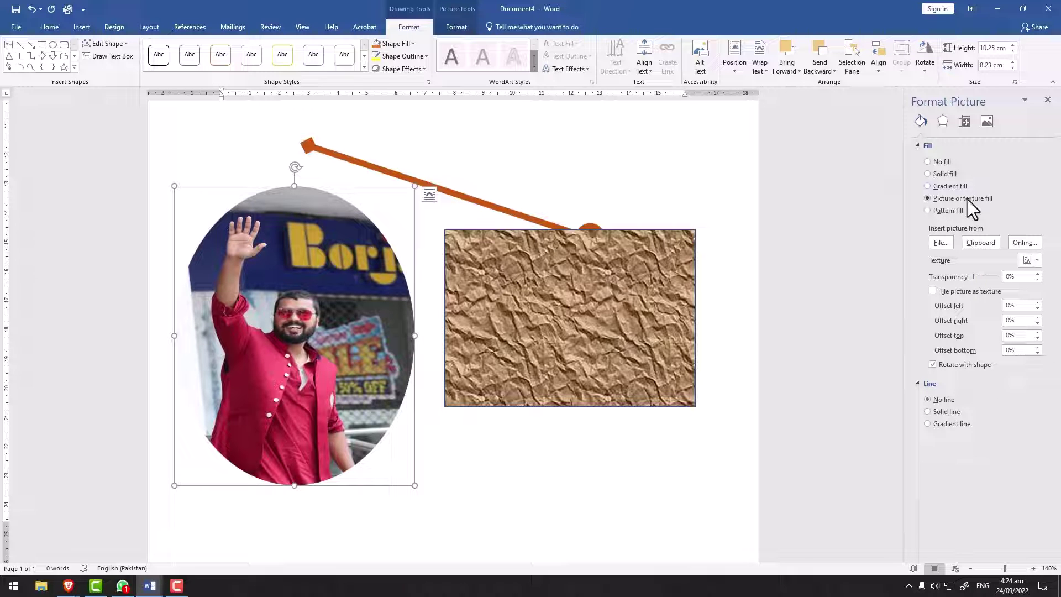
# Switch the oval to a pattern fill and try several patterns, ending with the wide upward diagonal stripes.
pyautogui.click(943, 212)
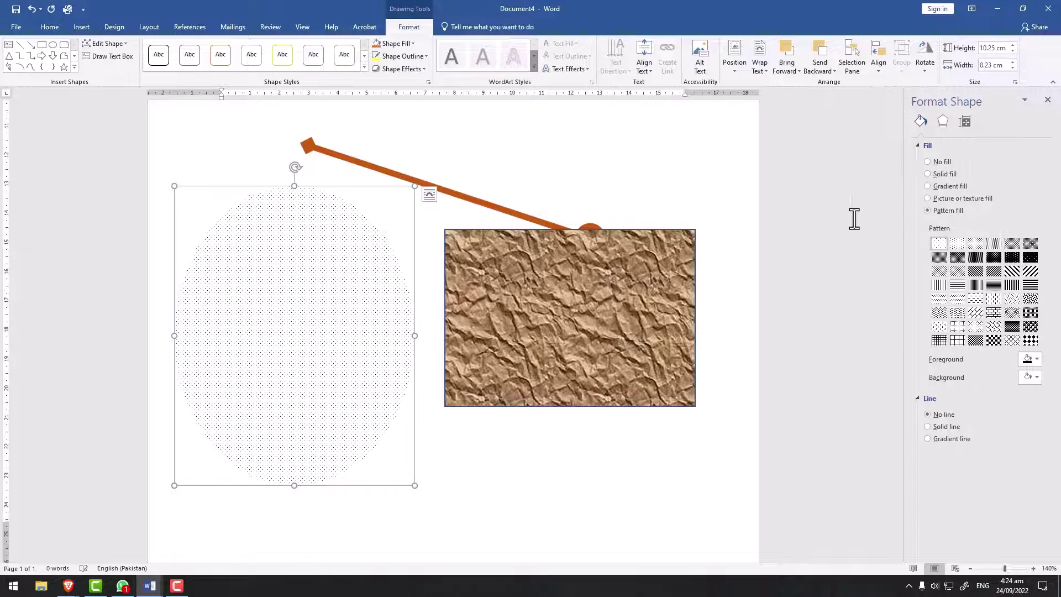
pyautogui.click(961, 287)
pyautogui.click(995, 305)
pyautogui.click(979, 328)
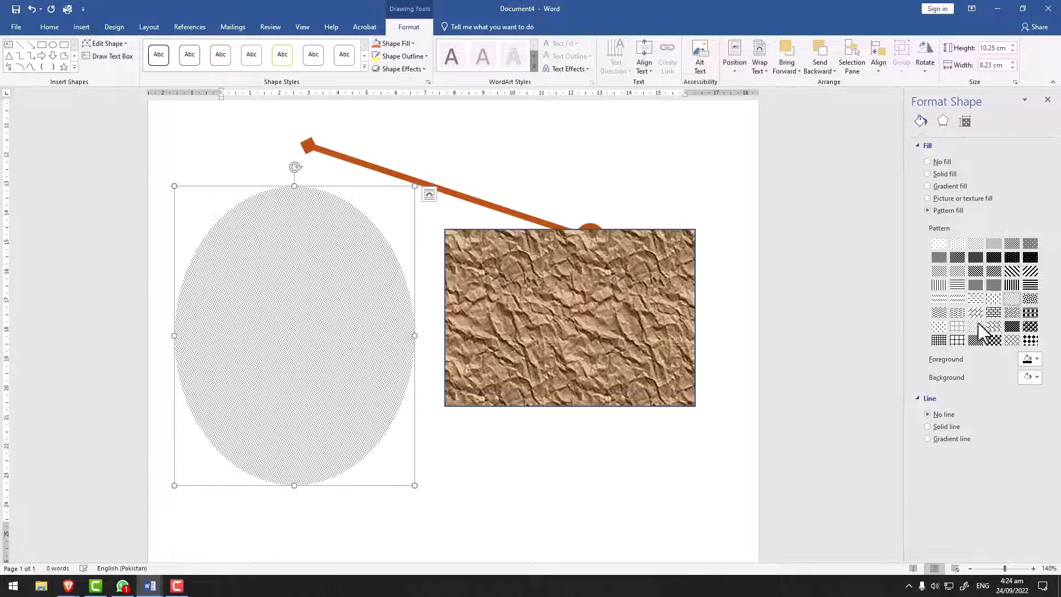
pyautogui.click(1030, 284)
pyautogui.click(1030, 271)
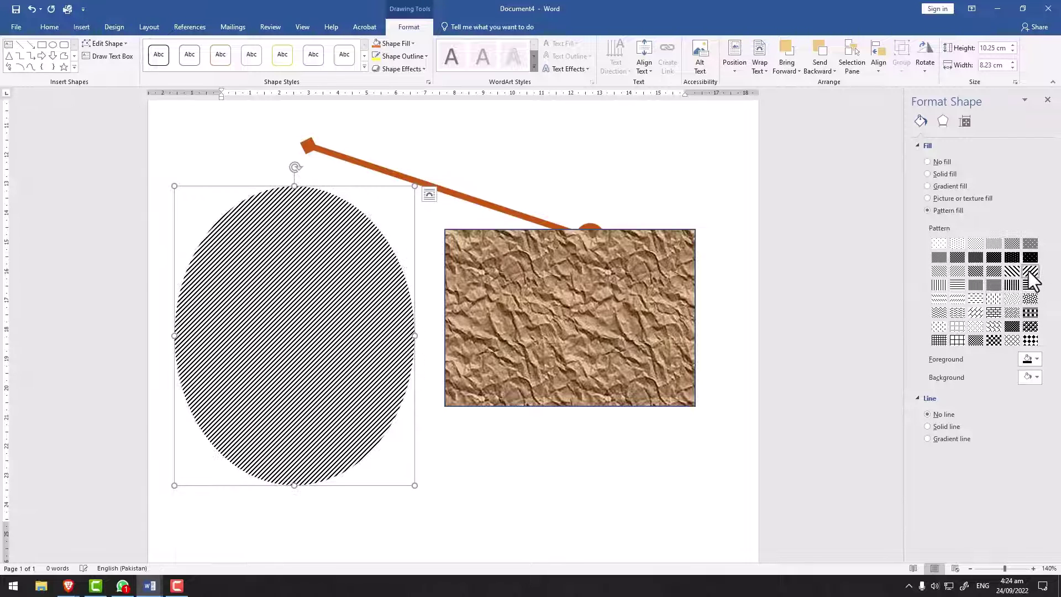
# Delete the striped oval beside the paper-textured rectangle.
pyautogui.scroll(4, 736, 341)
pyautogui.scroll(-3, 737, 341)
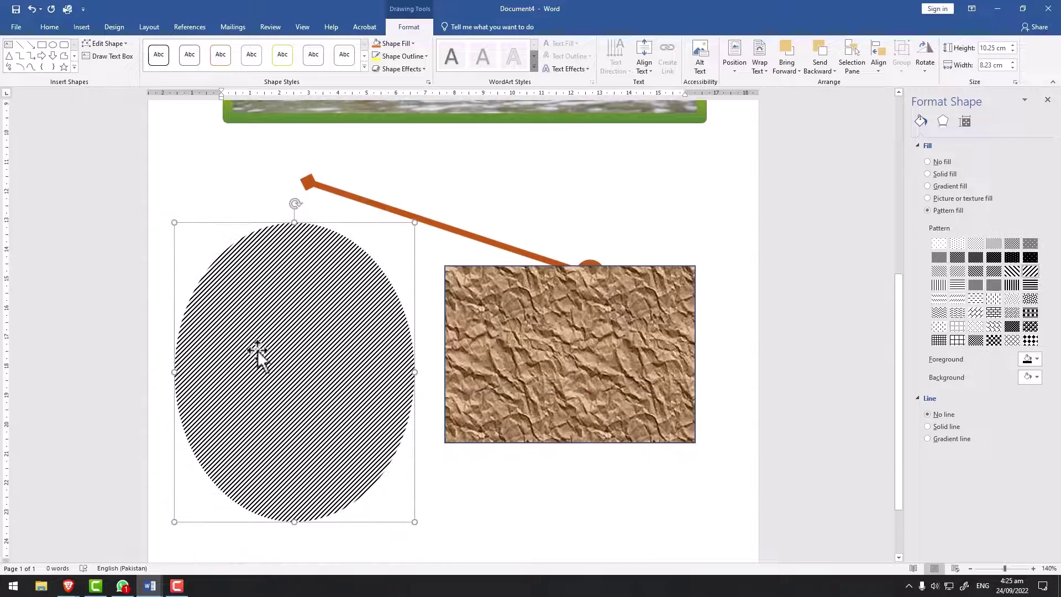
pyautogui.press('Tab')
pyautogui.click(242, 354)
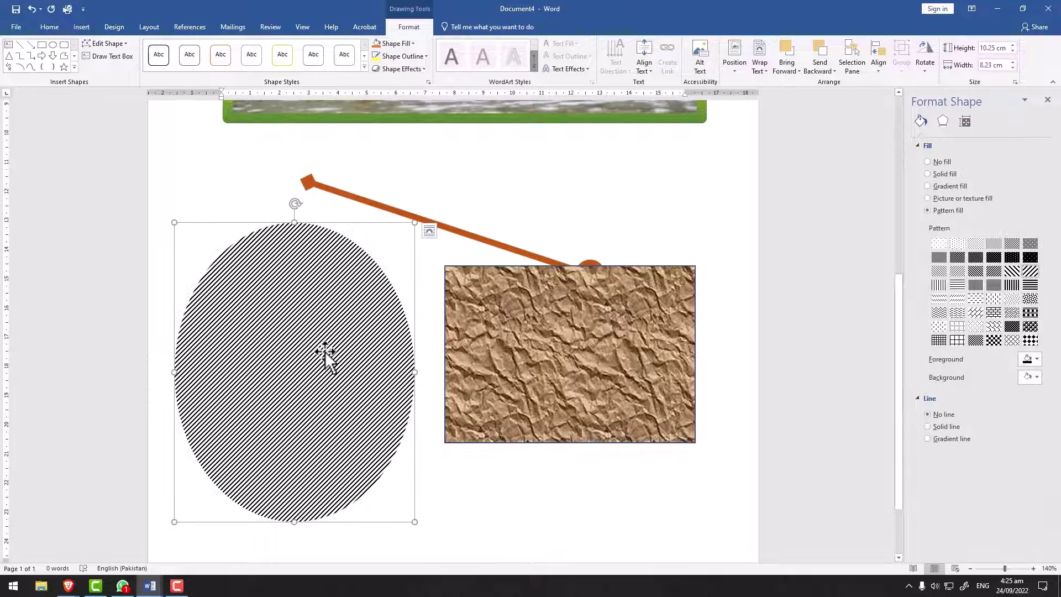
pyautogui.press('Delete')
# Give the rectangle the black-and-white sphere pattern fill and move it up to the boat photo's lower edge.
pyautogui.scroll(3, 506, 408)
pyautogui.click(598, 459)
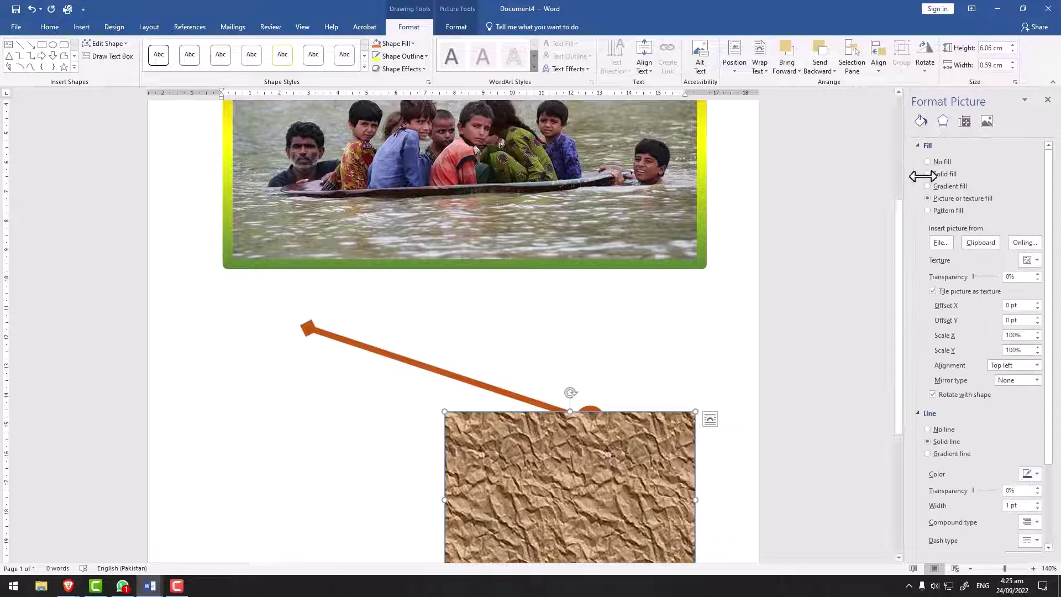
pyautogui.click(928, 210)
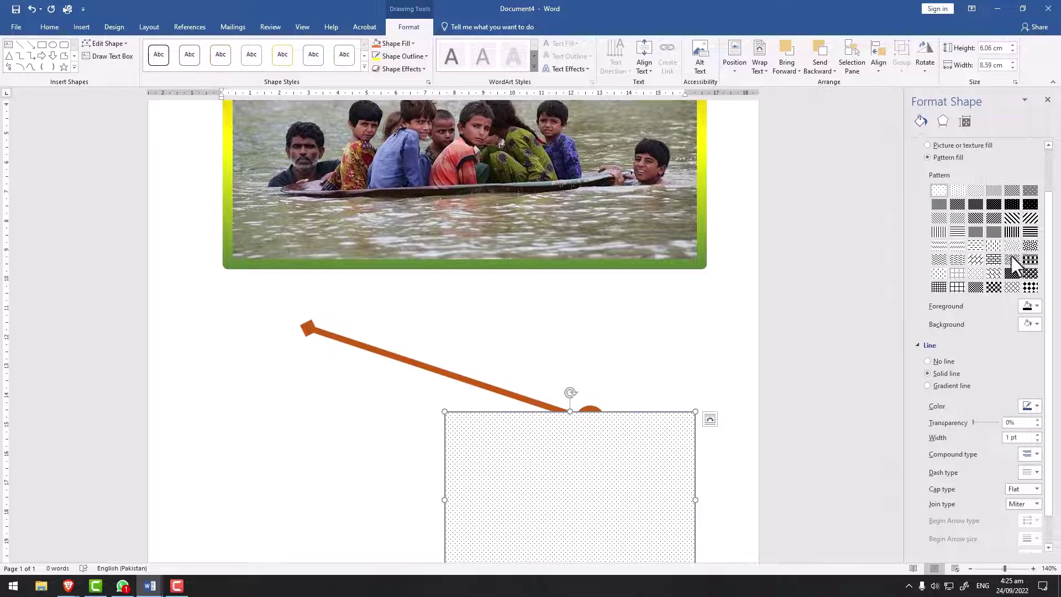
pyautogui.click(1030, 273)
pyautogui.scroll(-3, 621, 434)
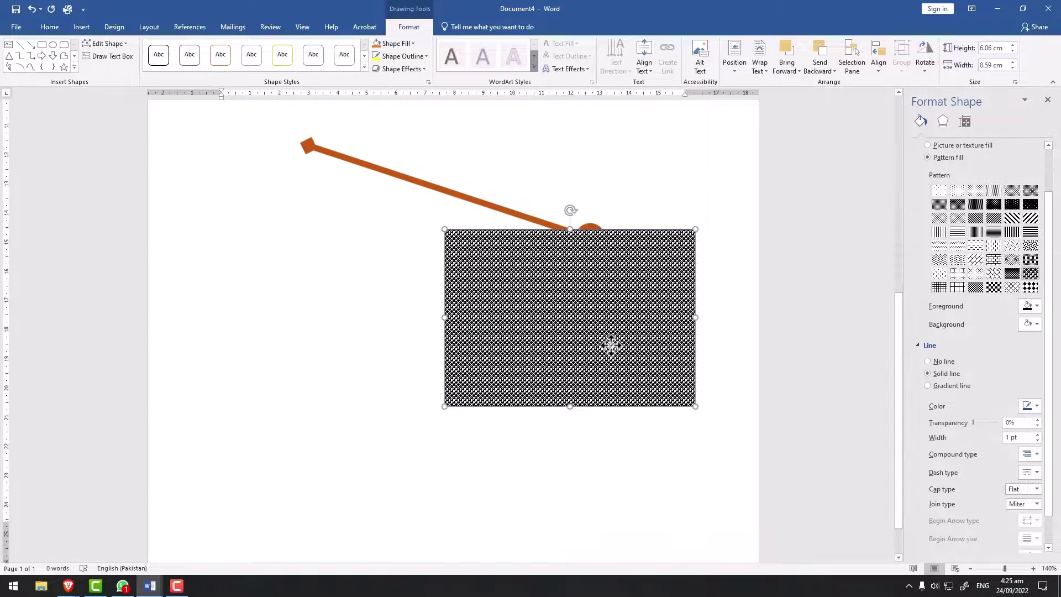
pyautogui.moveTo(612, 343); pyautogui.dragTo(397, 214)
pyautogui.scroll(4, 409, 304)
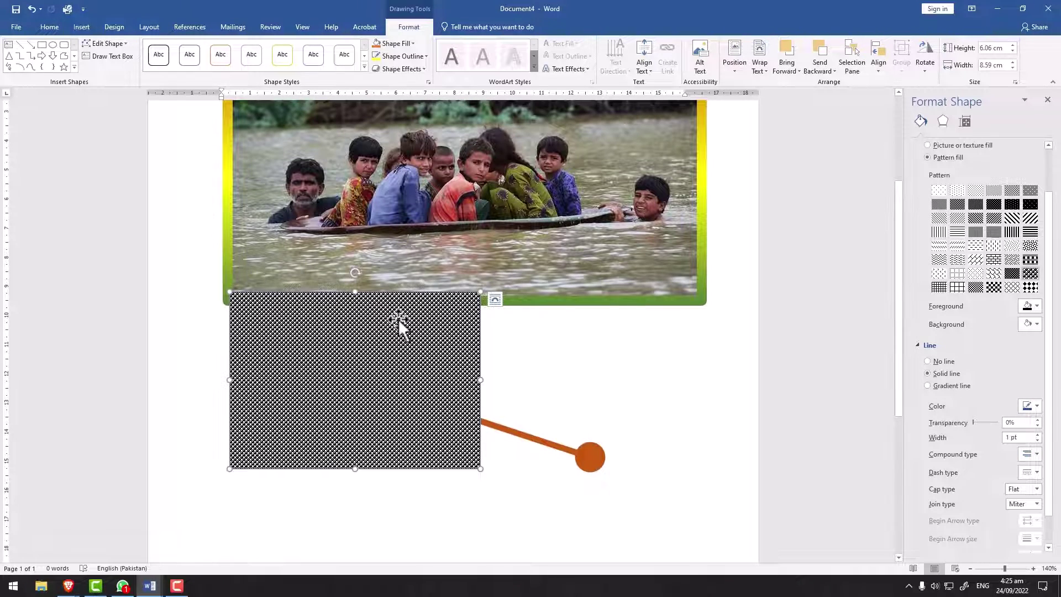
# Place the patterned rectangle behind text and align it with the page's upper-left corner.
pyautogui.click(756, 64)
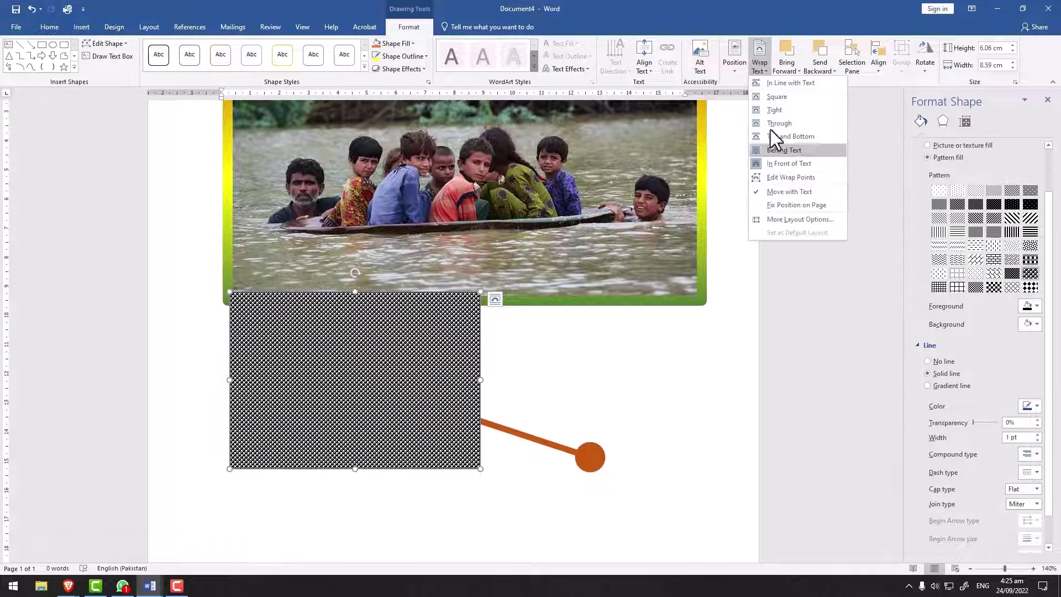
pyautogui.click(785, 160)
pyautogui.moveTo(273, 415); pyautogui.dragTo(237, 177)
pyautogui.scroll(4, 296, 431)
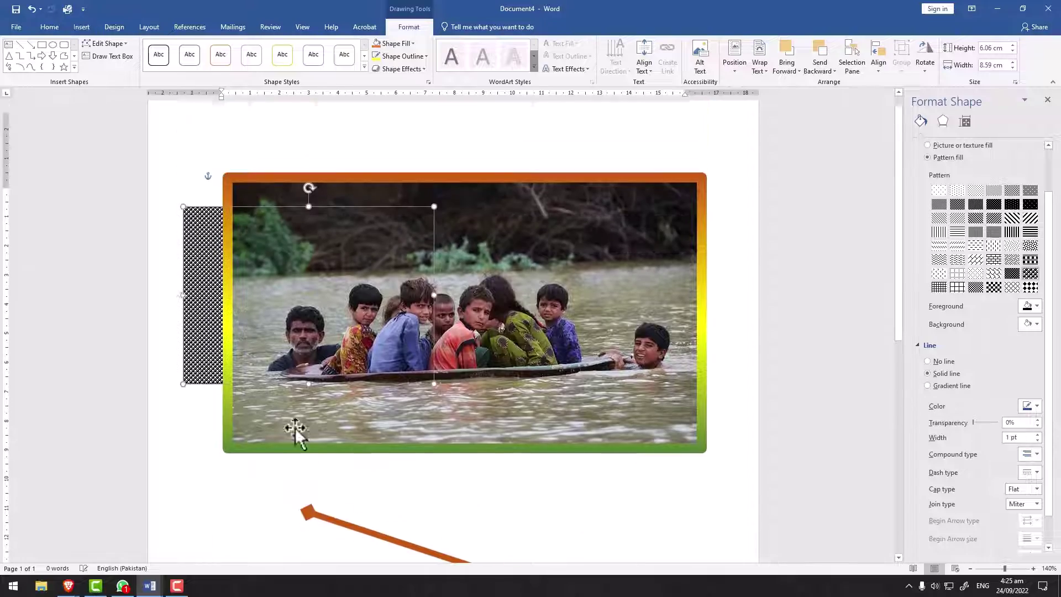
pyautogui.moveTo(196, 273); pyautogui.dragTo(149, 187)
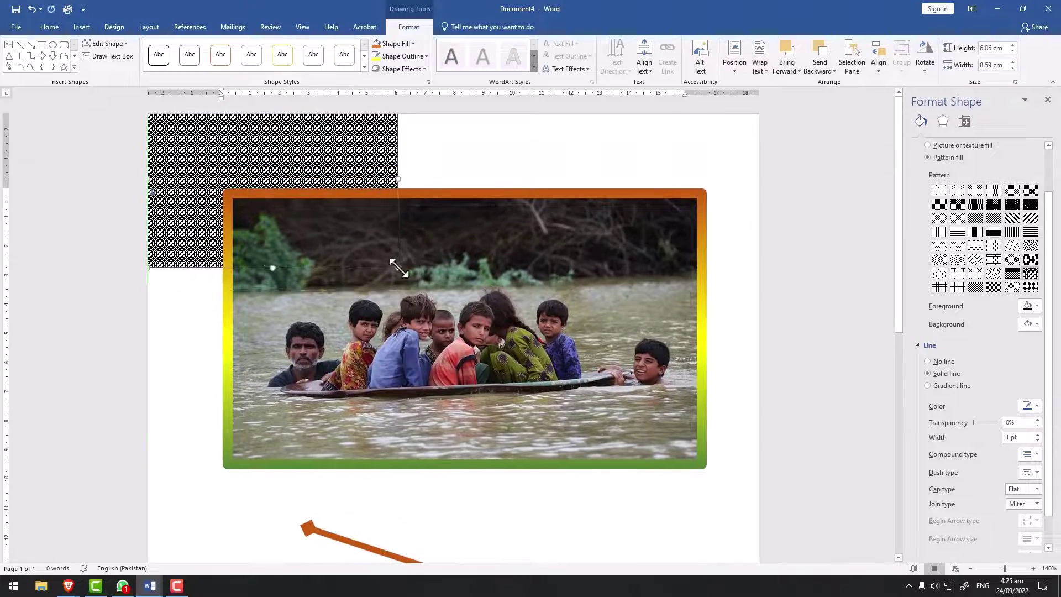
# Stretch the patterned rectangle to cover the whole page, about 30.55 cm high and 21.29 cm wide.
pyautogui.moveTo(398, 268); pyautogui.dragTo(769, 542)
pyautogui.scroll(-7, 711, 304)
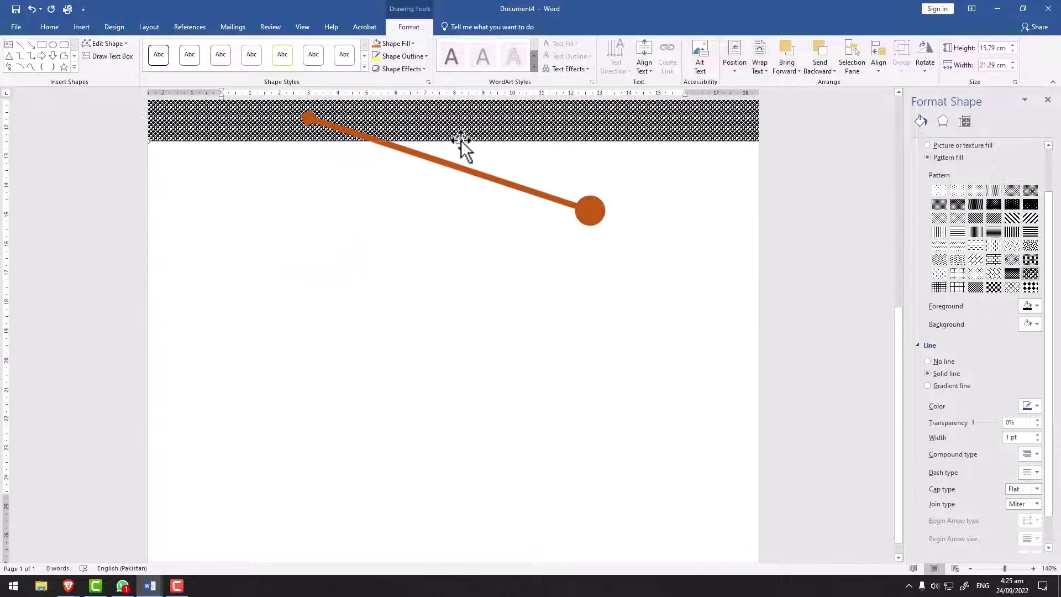
pyautogui.moveTo(460, 140); pyautogui.dragTo(456, 436)
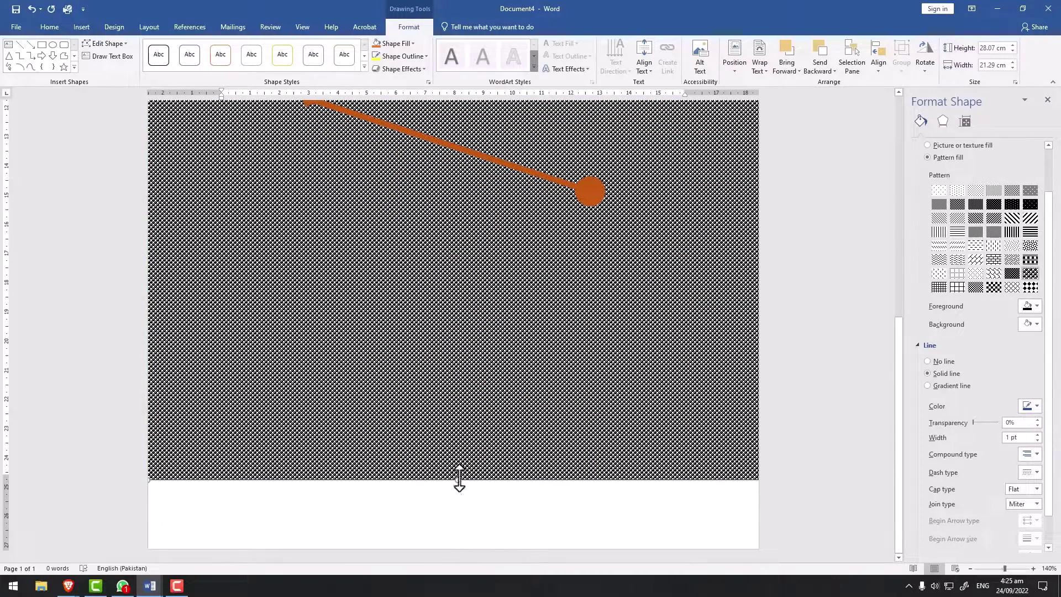
pyautogui.moveTo(460, 479); pyautogui.dragTo(457, 549)
pyautogui.scroll(8, 827, 308)
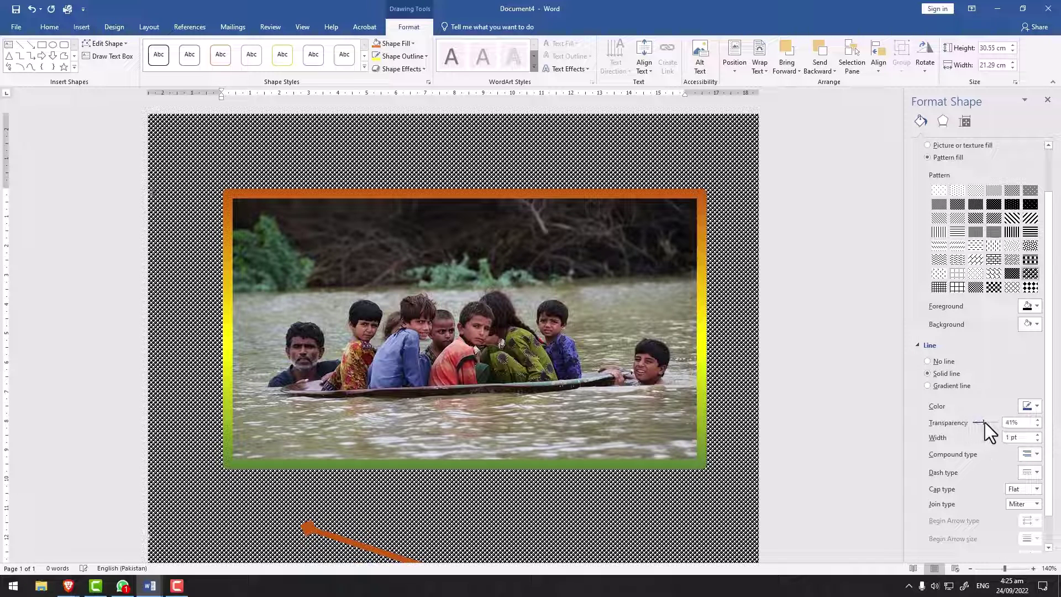
# Adjust the page-sized rectangle's outline transparency and set its pattern foreground to light blue.
pyautogui.moveTo(979, 422); pyautogui.dragTo(976, 422)
pyautogui.click(936, 344)
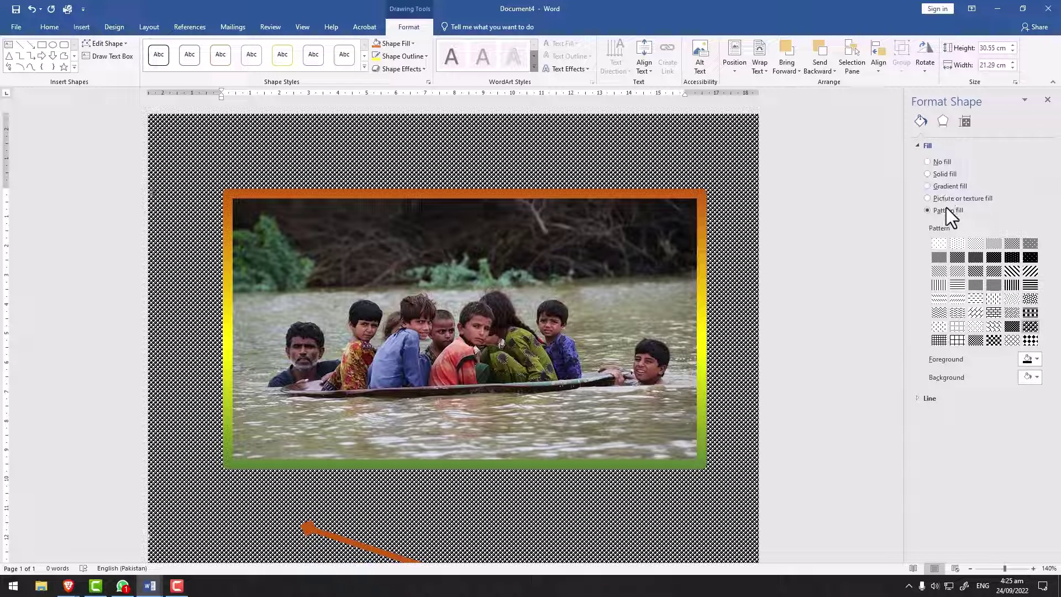
pyautogui.click(1028, 362)
pyautogui.click(1008, 403)
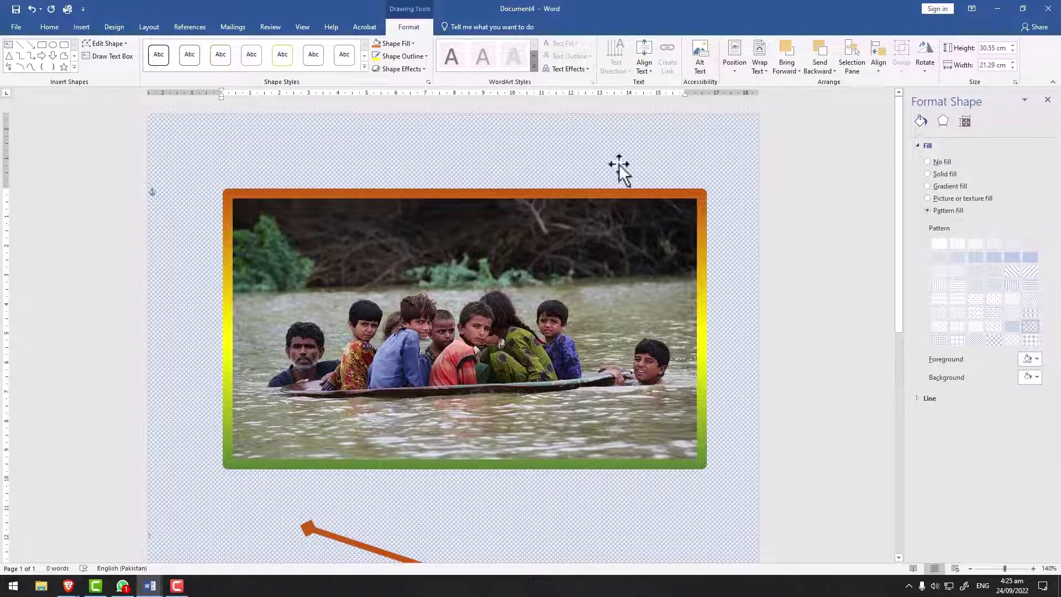
pyautogui.click(1030, 358)
pyautogui.click(1032, 361)
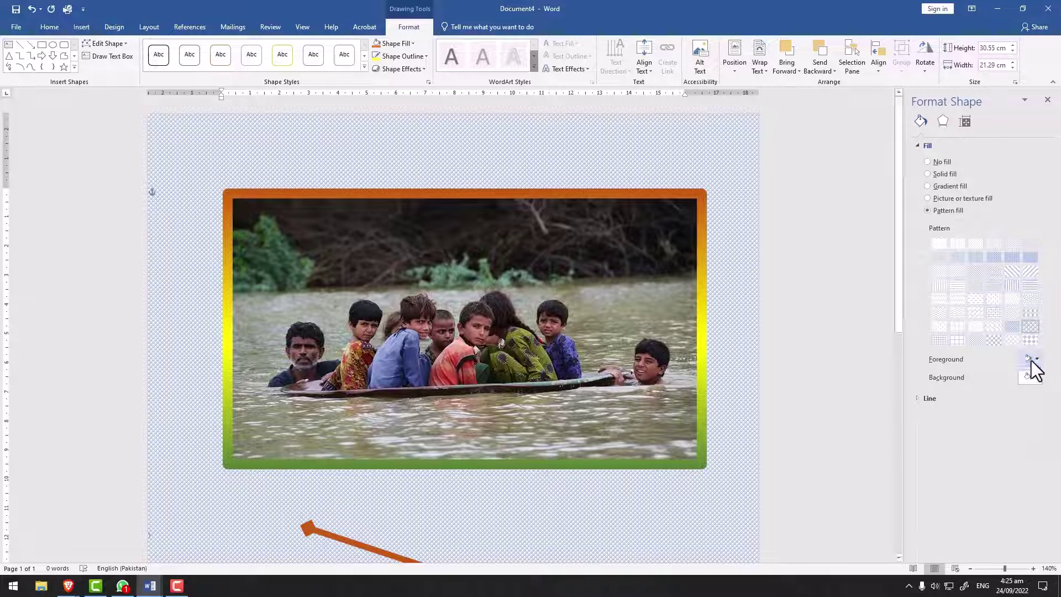
# Set the pattern background colour of the page-sized rectangle to blue and check the page.
pyautogui.click(1033, 378)
pyautogui.click(596, 128)
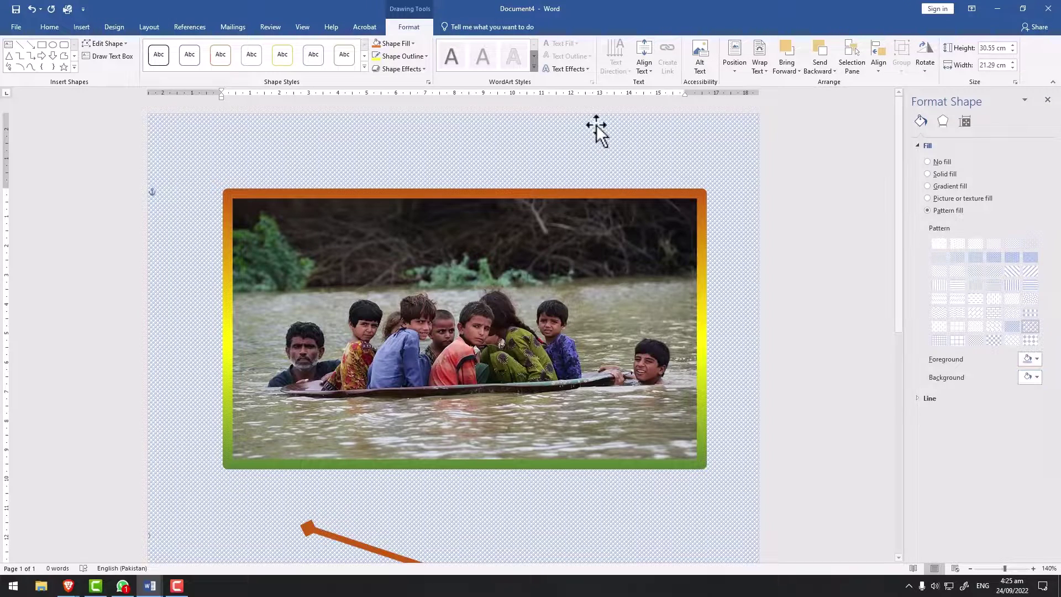
pyautogui.click(1028, 379)
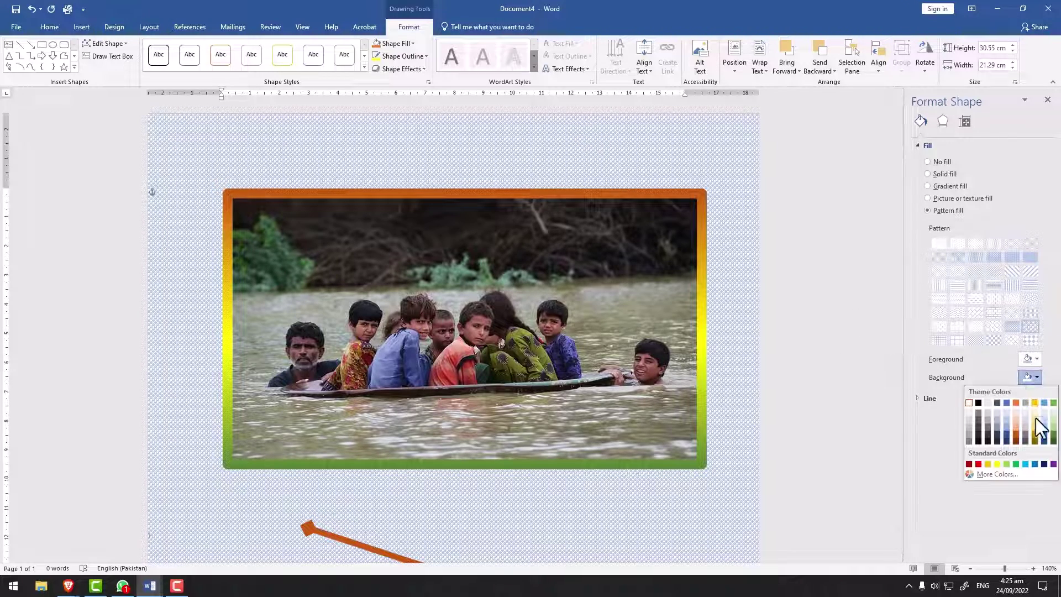
pyautogui.click(1044, 434)
pyautogui.scroll(-6, 846, 249)
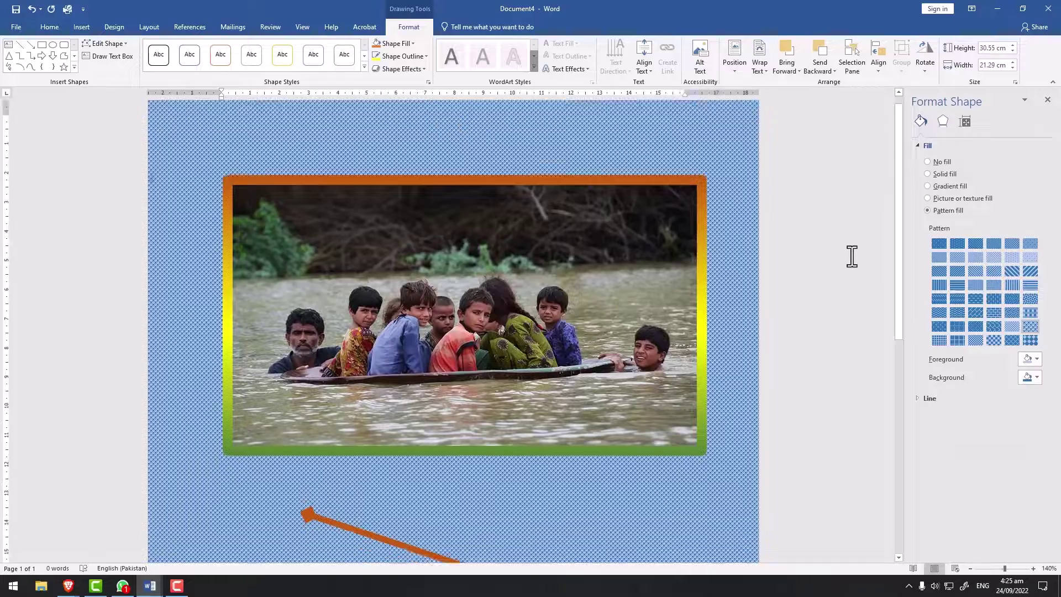
pyautogui.scroll(-2, 837, 244)
pyautogui.scroll(7, 861, 225)
pyautogui.scroll(-3, 861, 225)
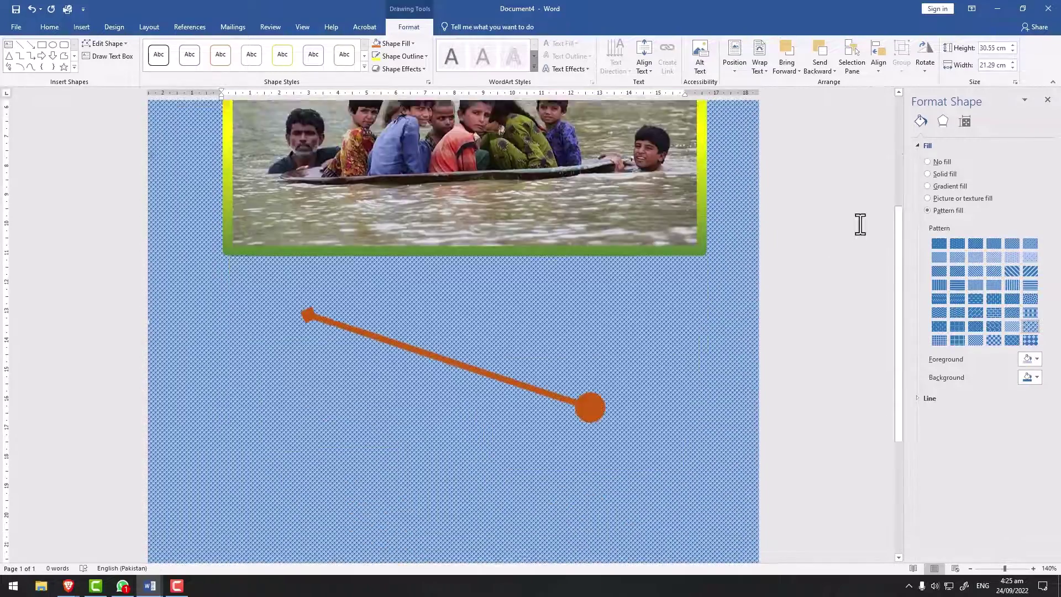
pyautogui.scroll(3, 861, 225)
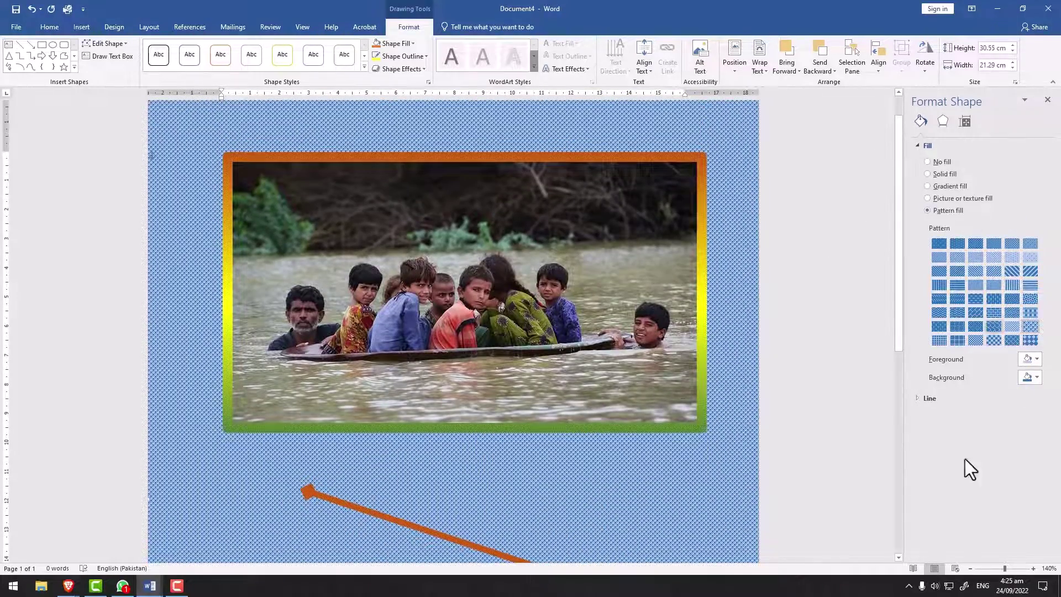
# Select the boat photo and open its picture effects settings.
pyautogui.click(916, 145)
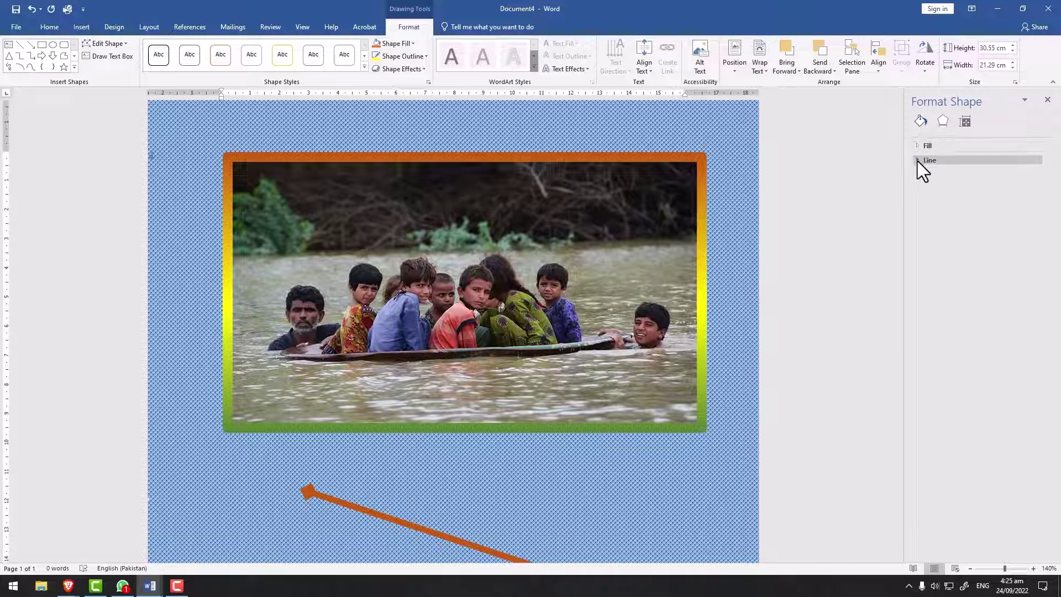
pyautogui.click(916, 145)
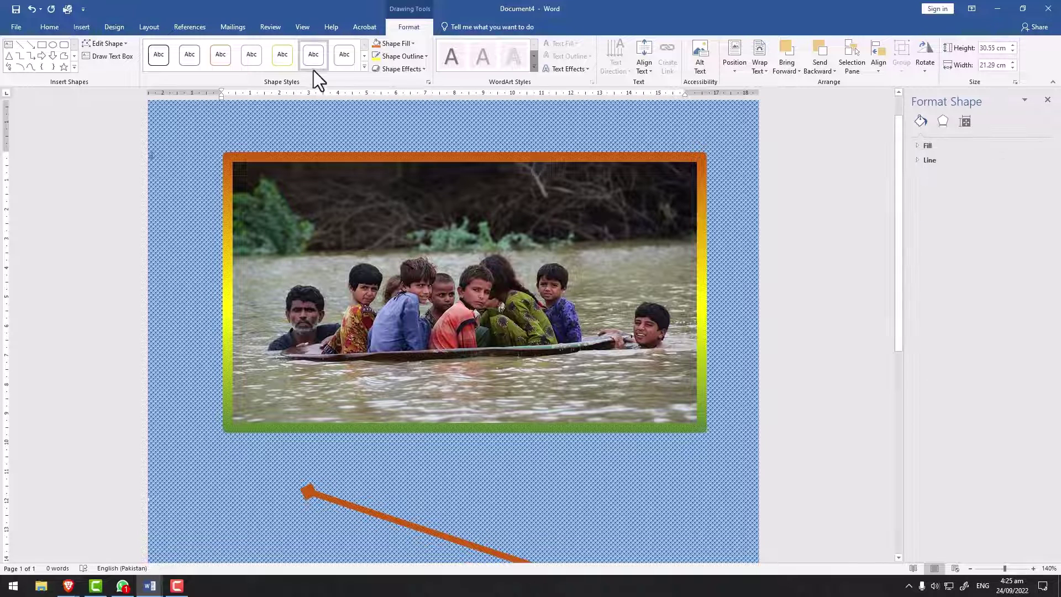
pyautogui.click(344, 171)
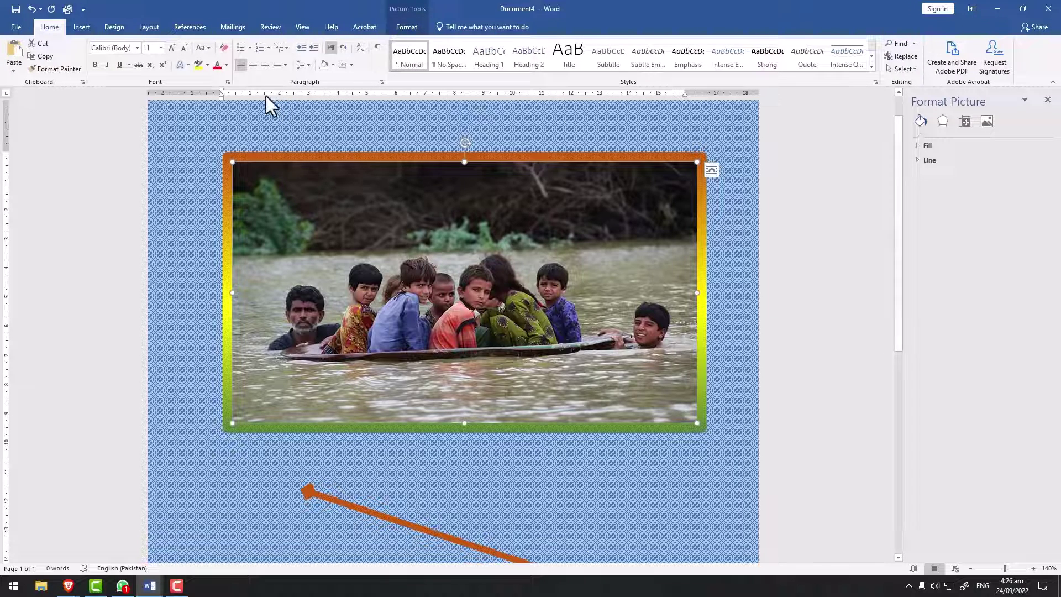
pyautogui.doubleClick(412, 211)
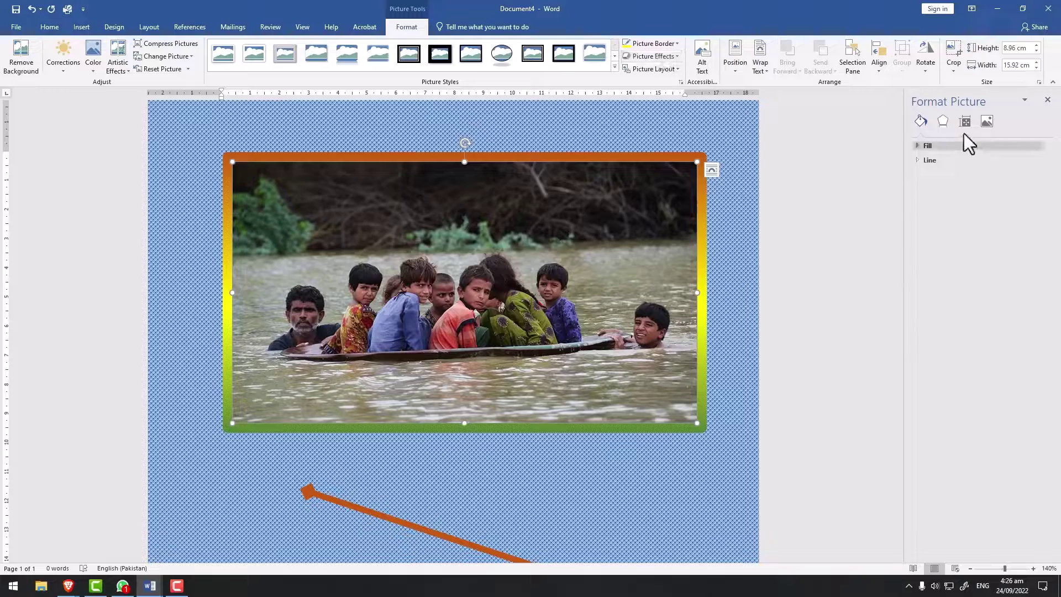
pyautogui.click(943, 121)
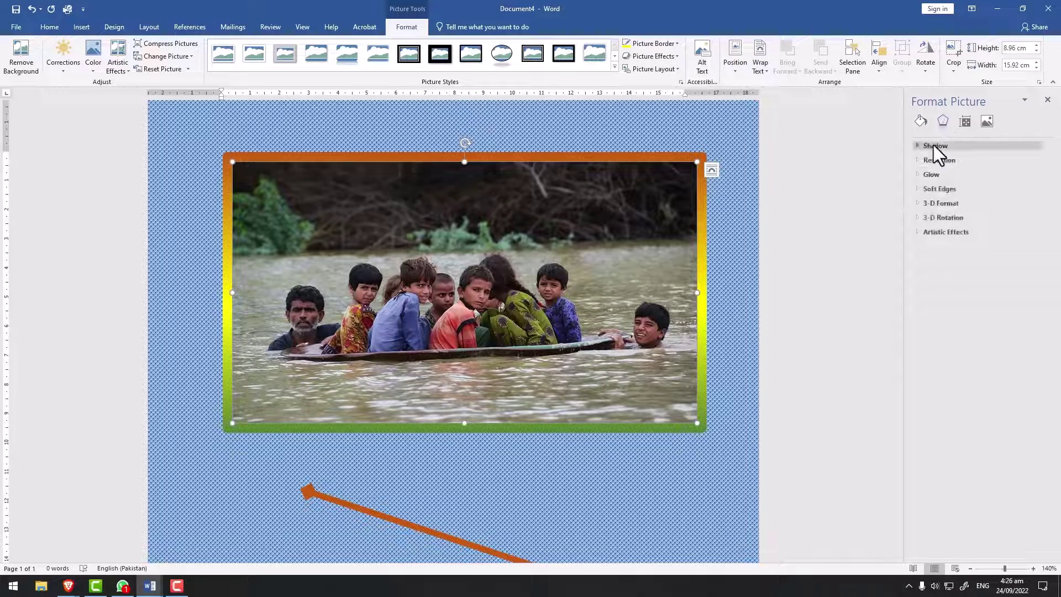
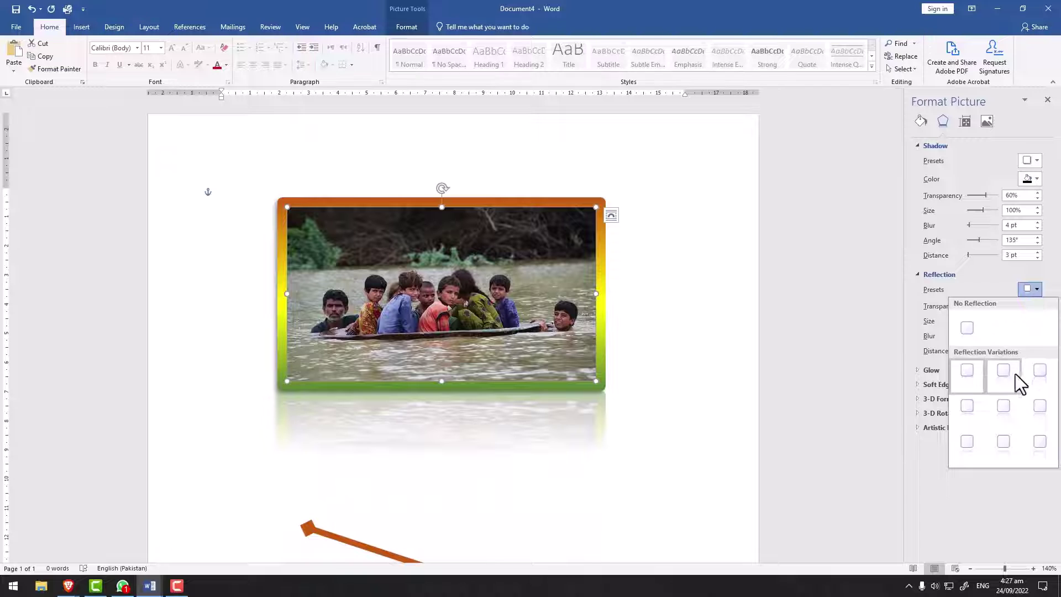
# Try the half and full reflection presets on the boat photo, including touching, 4 pt offset and 8 pt offset variations.
pyautogui.click(1015, 378)
pyautogui.click(1032, 291)
pyautogui.click(1040, 376)
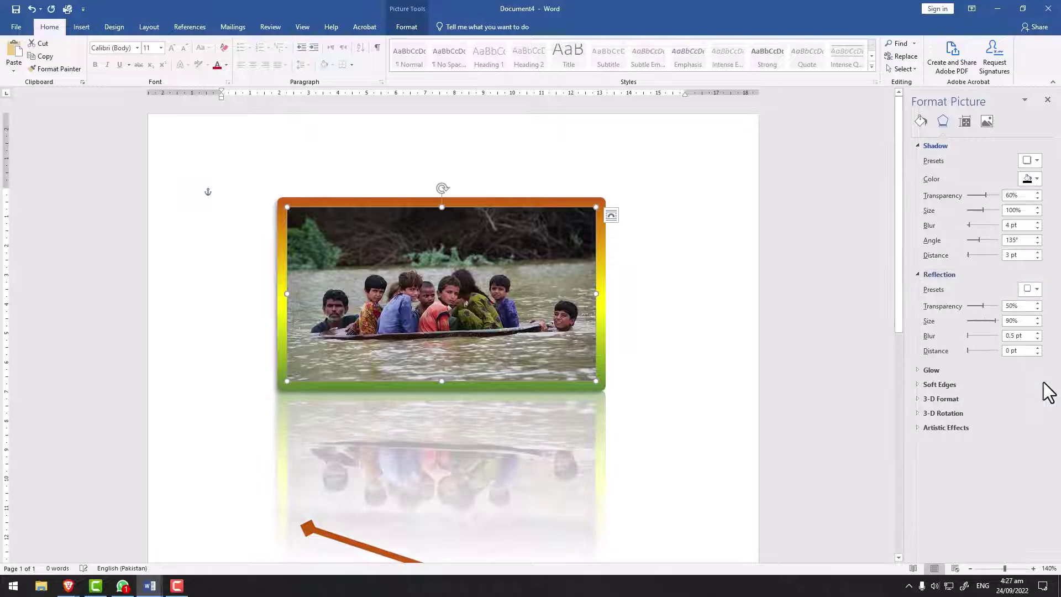
pyautogui.click(1033, 289)
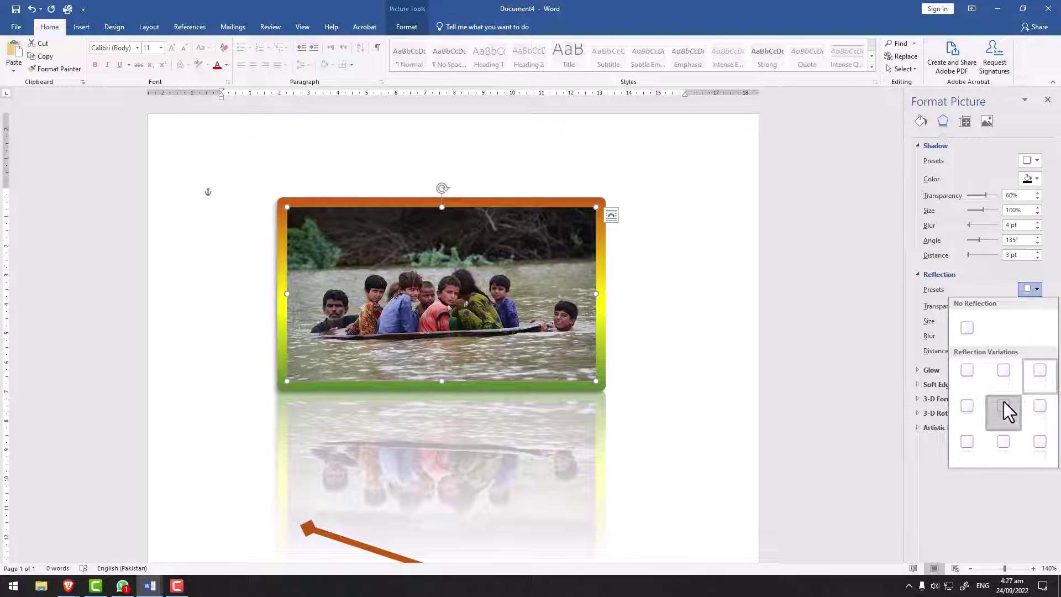
pyautogui.click(1007, 408)
pyautogui.click(1032, 289)
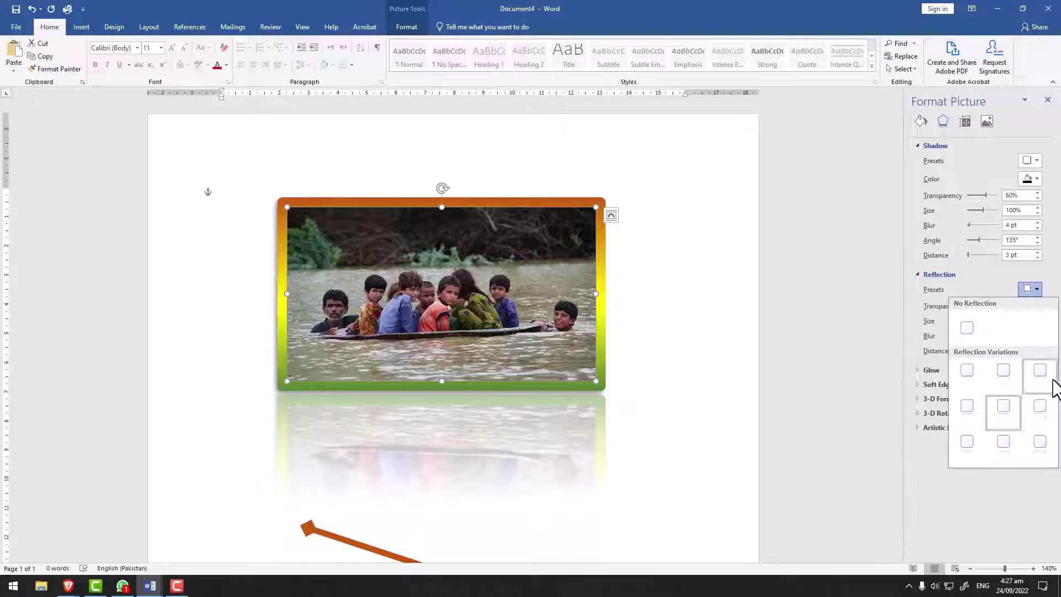
pyautogui.click(1047, 437)
pyautogui.click(1029, 289)
pyautogui.click(1034, 443)
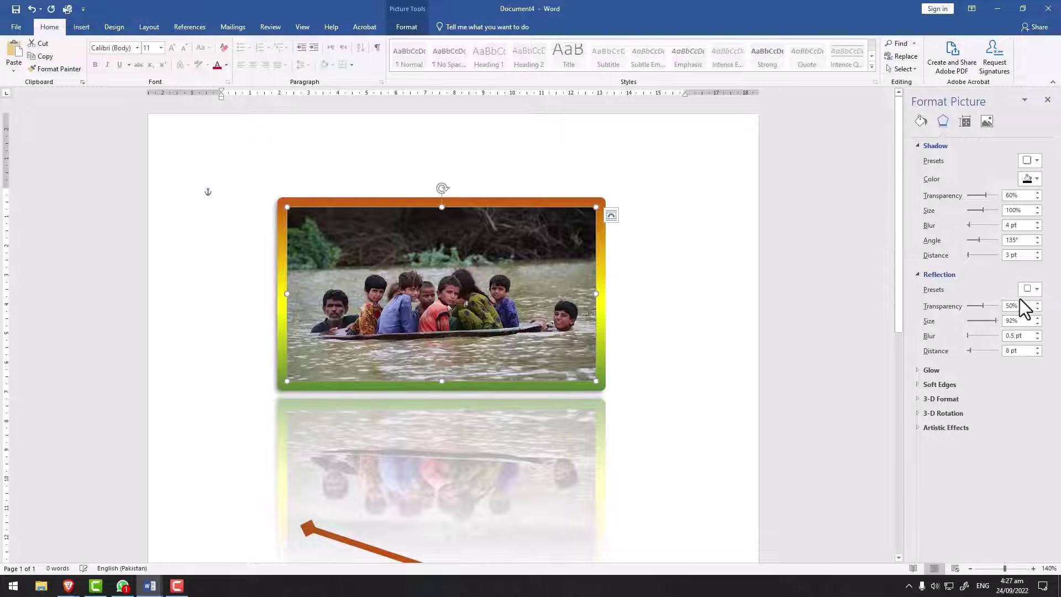
# Apply the touching tight reflection preset to the boat photo and collapse the reflection and shadow settings.
pyautogui.click(1031, 288)
pyautogui.click(988, 372)
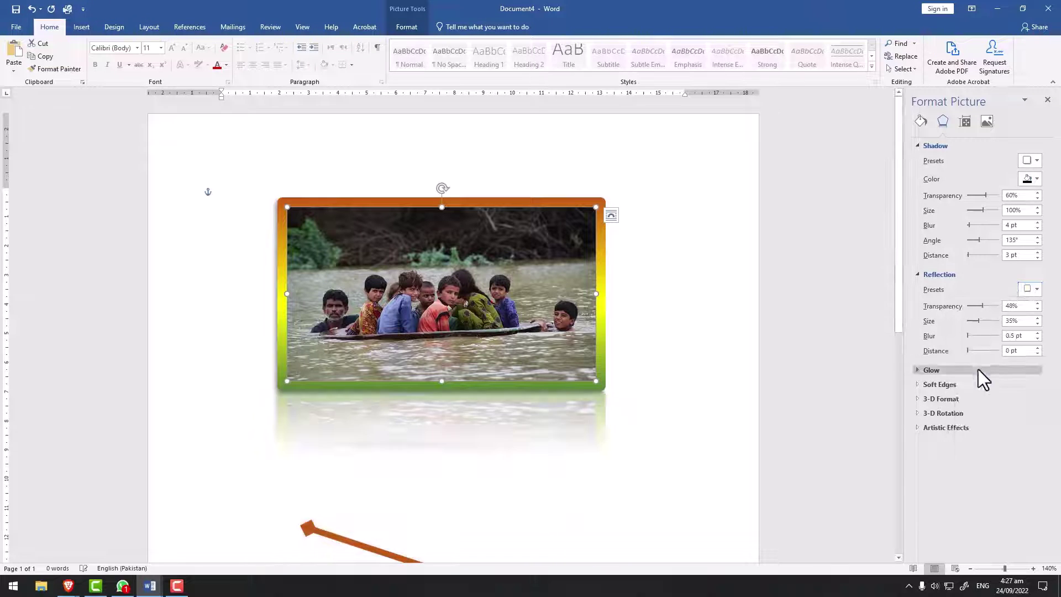
pyautogui.click(934, 275)
pyautogui.click(921, 147)
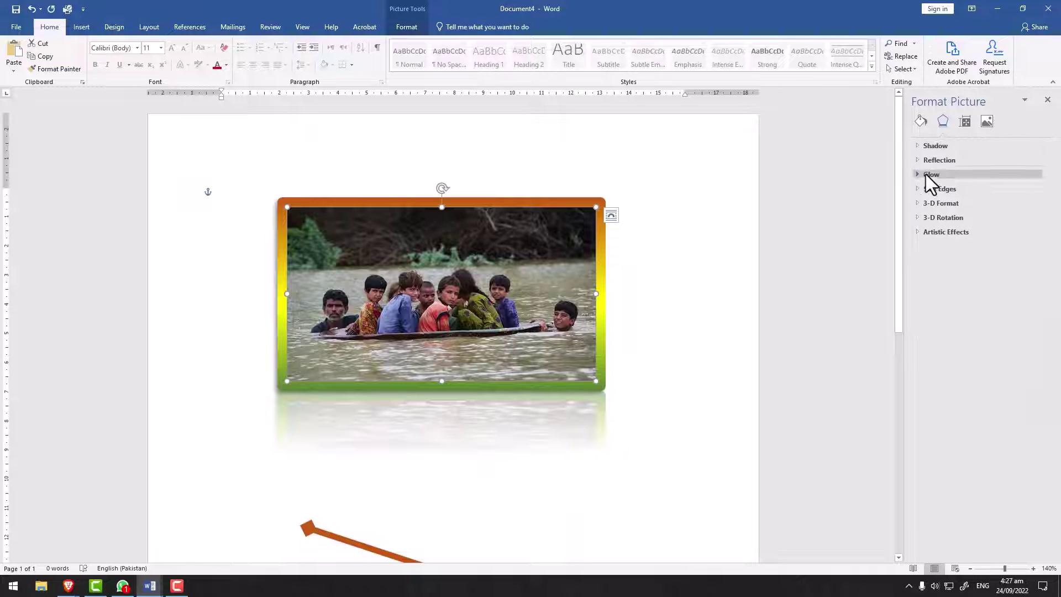
# Apply an orange 8 pt glow preset to the boat photo and replace it with the green 18 pt preset.
pyautogui.click(922, 176)
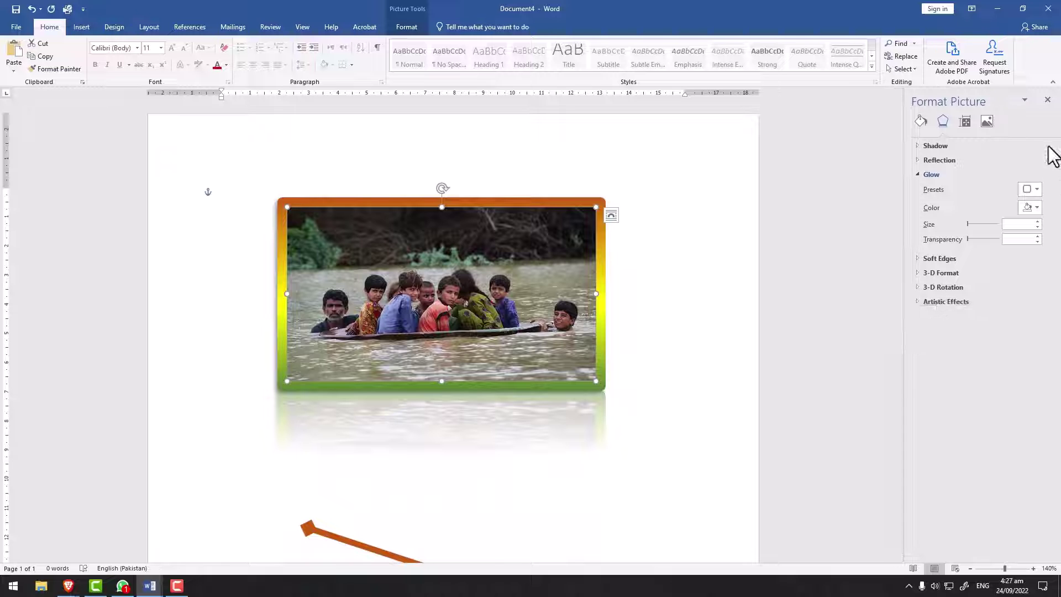
pyautogui.click(1031, 190)
pyautogui.click(926, 301)
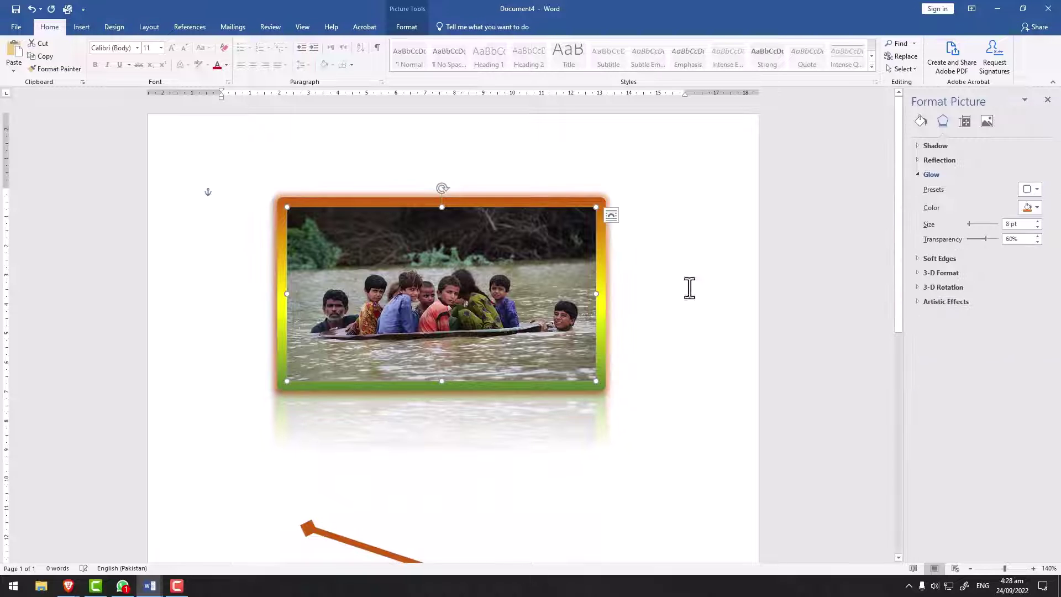
pyautogui.click(1037, 189)
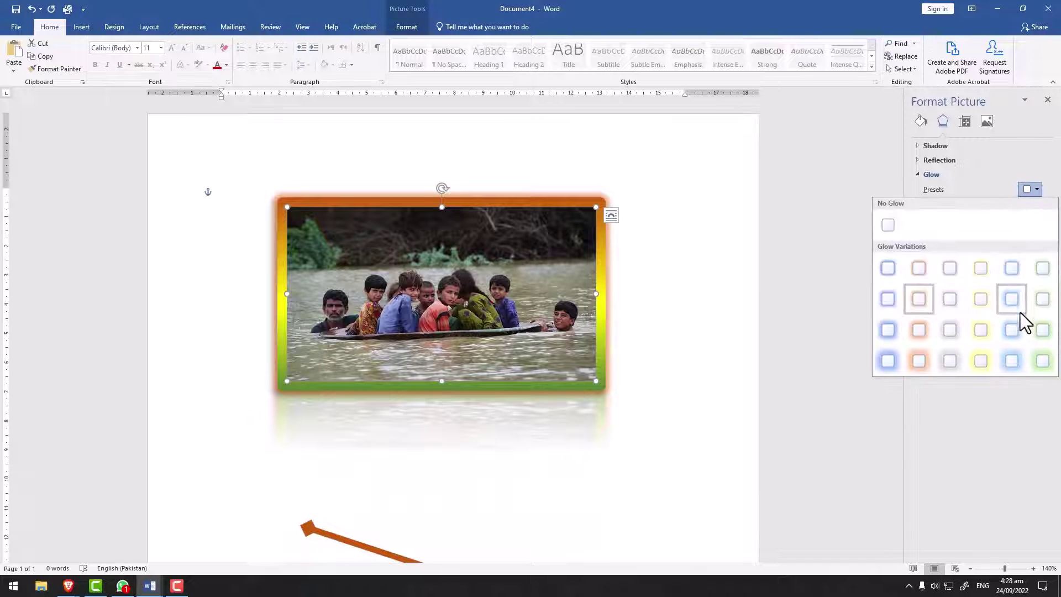
pyautogui.click(1037, 362)
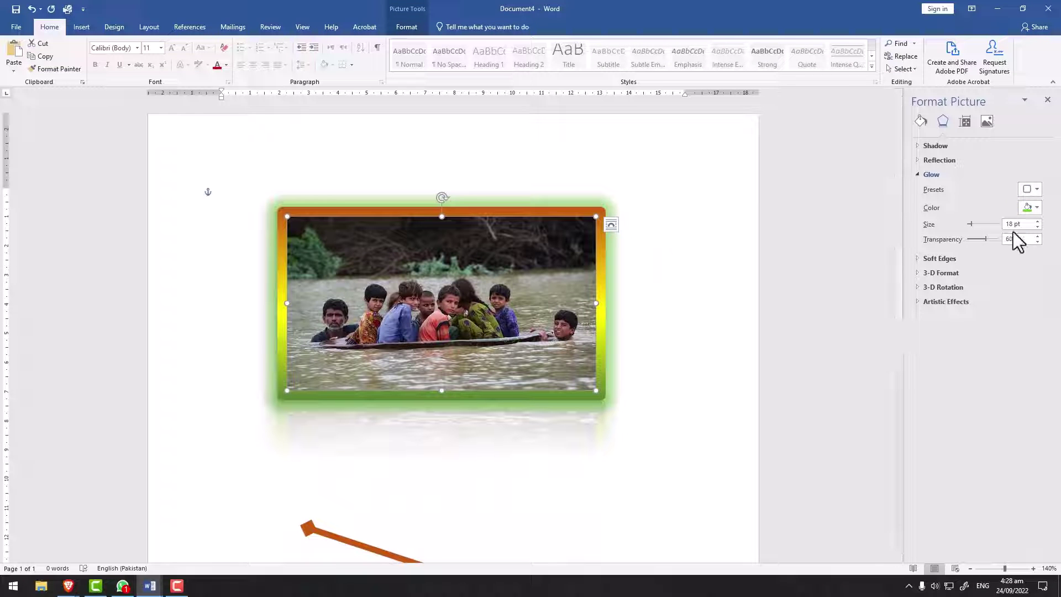
# Try a grey custom colour for the photo's glow and switch the colour model from RGB to HSL.
pyautogui.click(1035, 211)
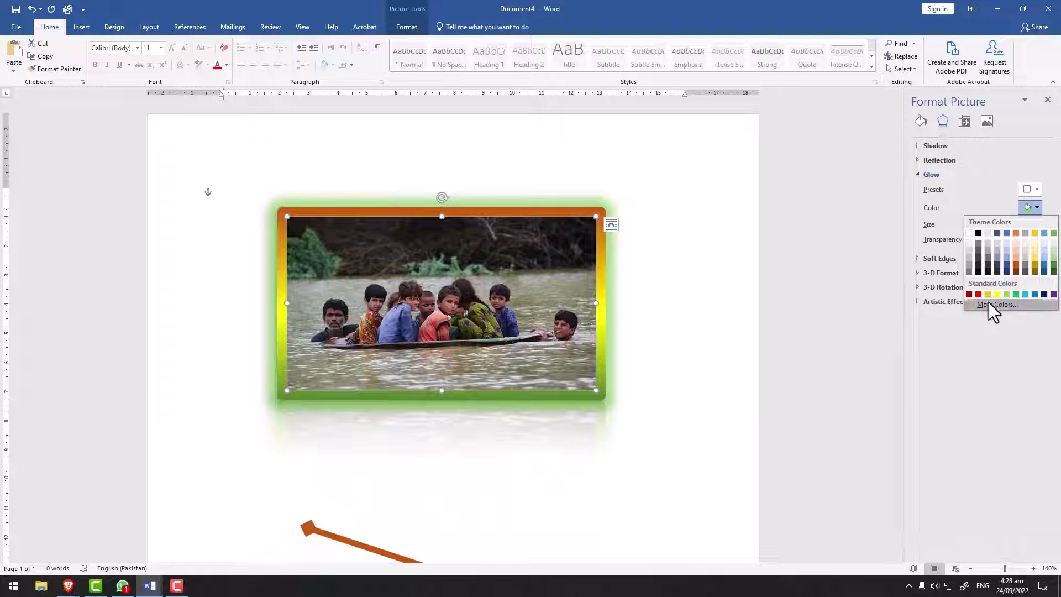
pyautogui.click(989, 304)
pyautogui.moveTo(55, 166); pyautogui.dragTo(737, 151)
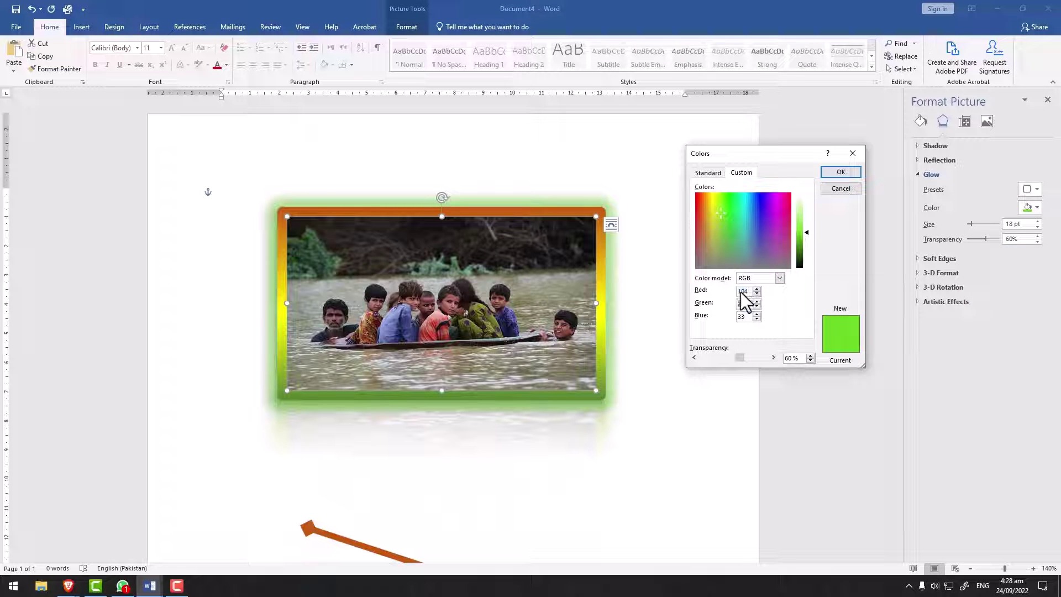
pyautogui.doubleClick(735, 316)
pyautogui.doubleClick(744, 304)
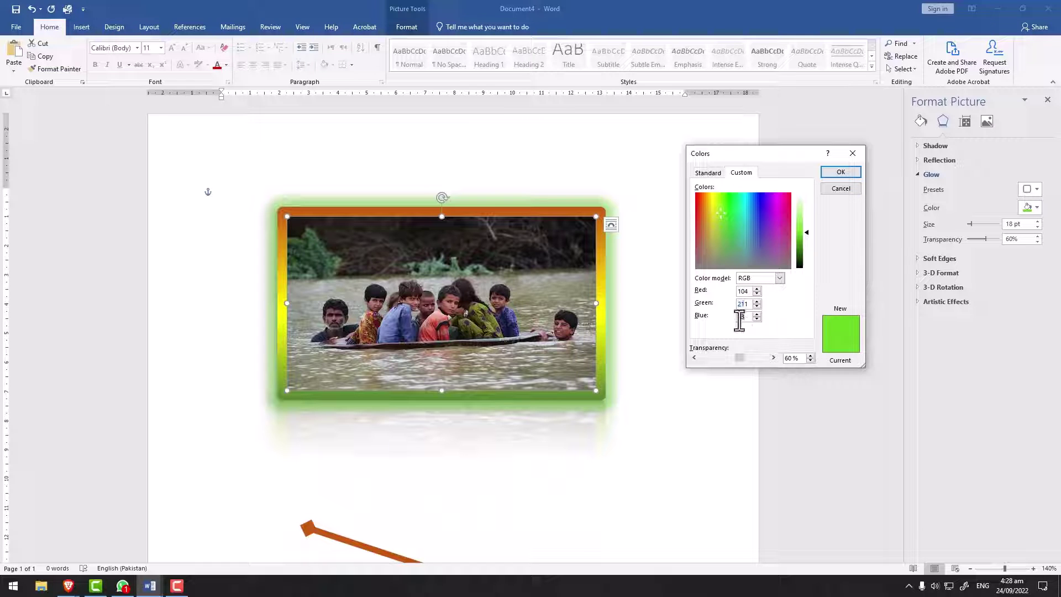
pyautogui.click(766, 264)
pyautogui.click(766, 277)
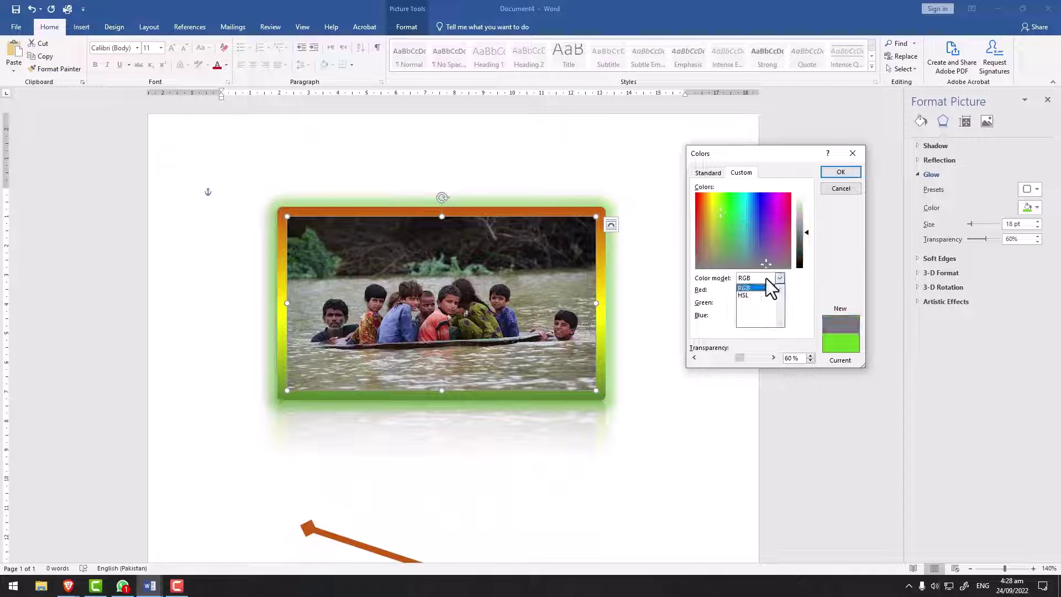
pyautogui.click(758, 293)
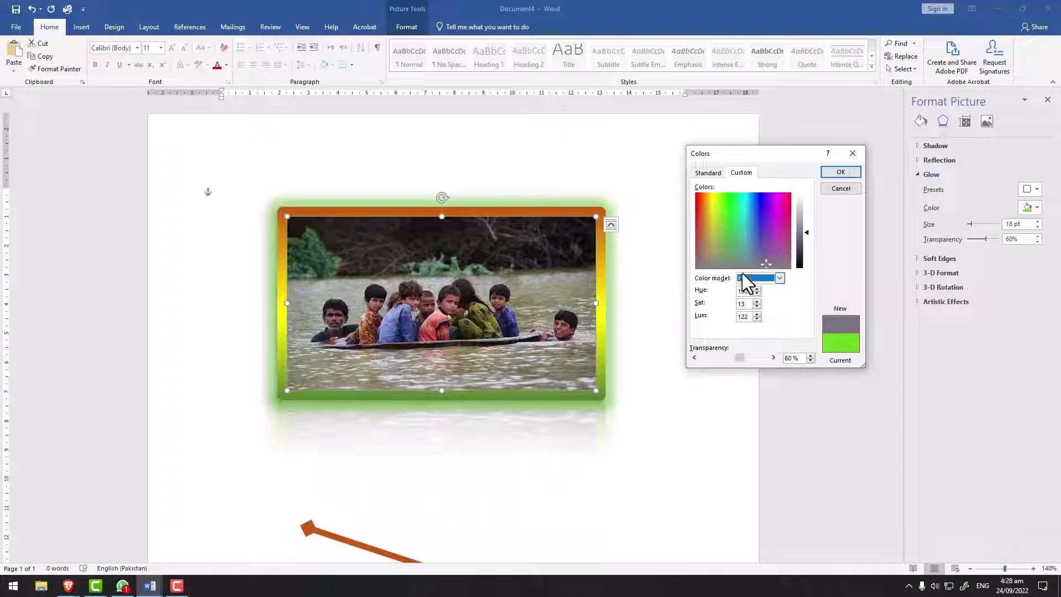
pyautogui.click(755, 280)
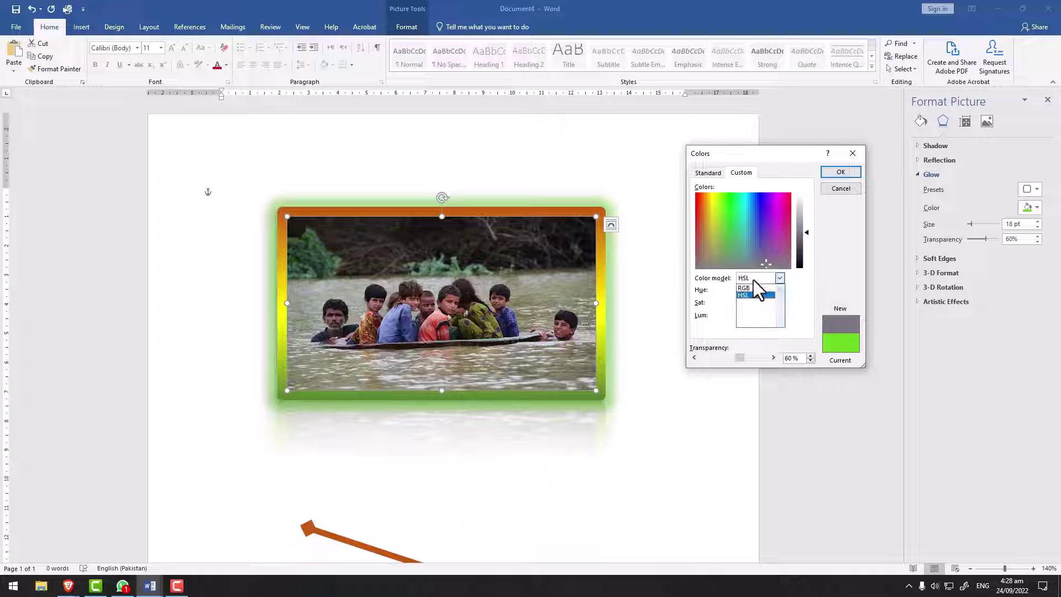
pyautogui.click(751, 293)
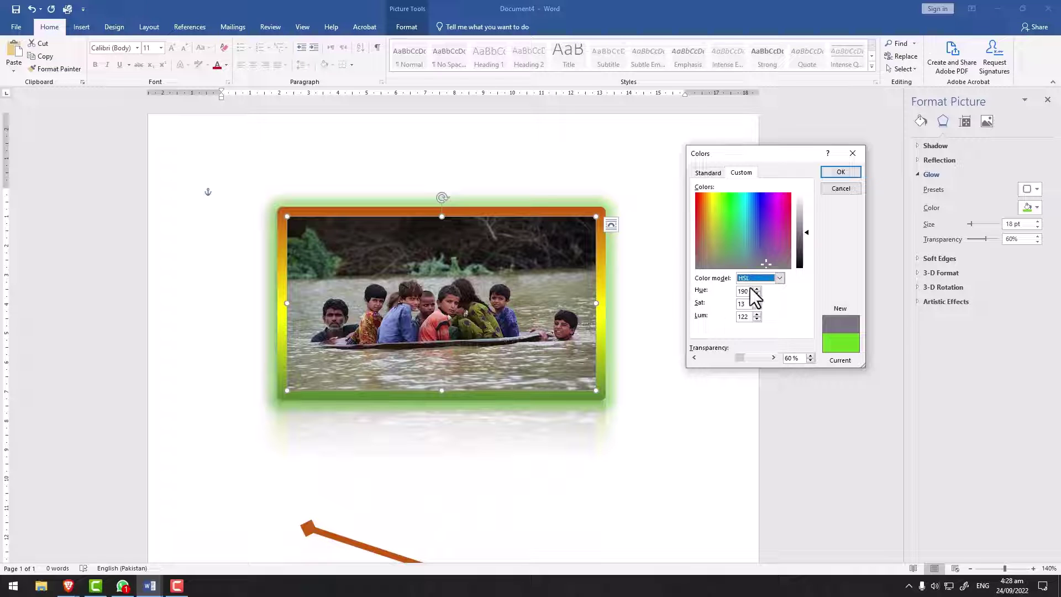
# Try several standard colours for the photo's glow, including aqua and salmon, and cancel the colour change.
pyautogui.click(708, 173)
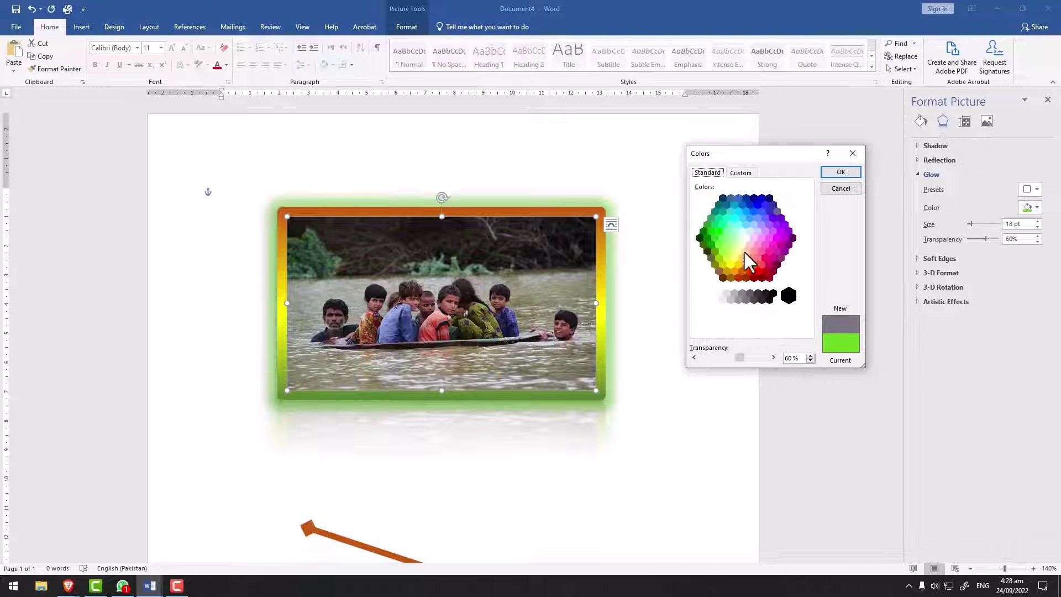
pyautogui.click(748, 244)
pyautogui.click(754, 241)
pyautogui.click(760, 252)
pyautogui.click(737, 237)
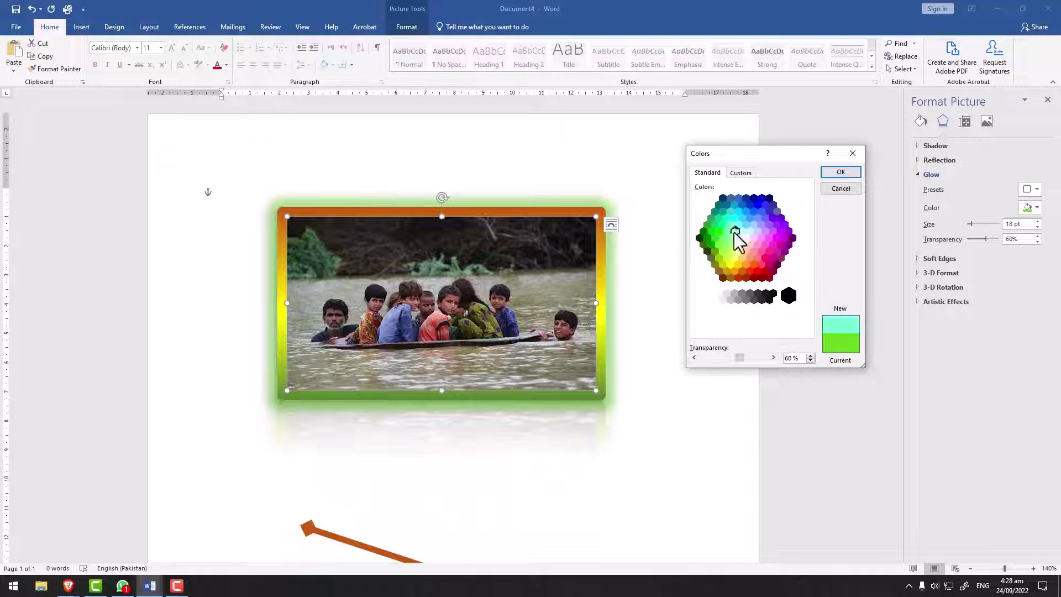
pyautogui.click(746, 260)
pyautogui.click(749, 238)
pyautogui.click(746, 251)
pyautogui.click(749, 258)
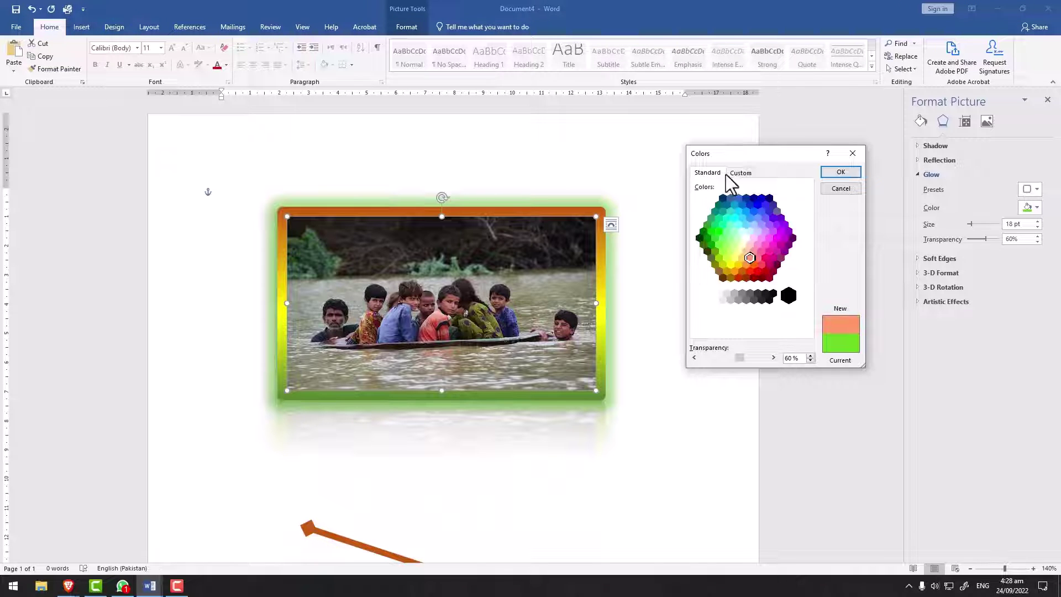
pyautogui.click(741, 173)
pyautogui.click(841, 189)
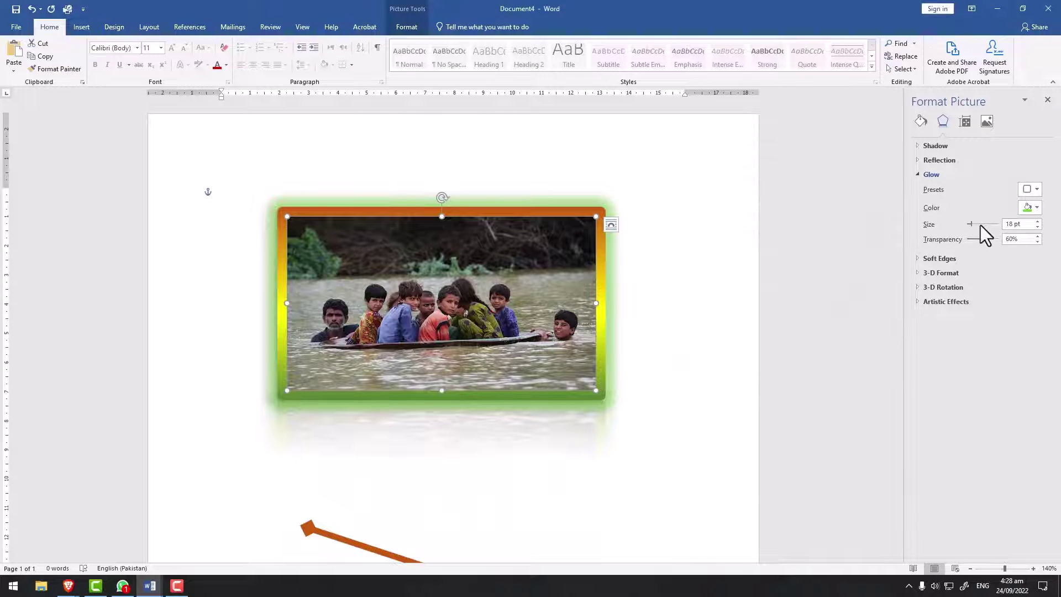
# Set the boat photo's glow to 11 pt size and 28% transparency, and open its soft edges settings.
pyautogui.moveTo(980, 225)
pyautogui.mouseDown()
pyautogui.moveTo(1005, 227)
pyautogui.moveTo(970, 225)
pyautogui.moveTo(976, 241)
pyautogui.mouseUp()
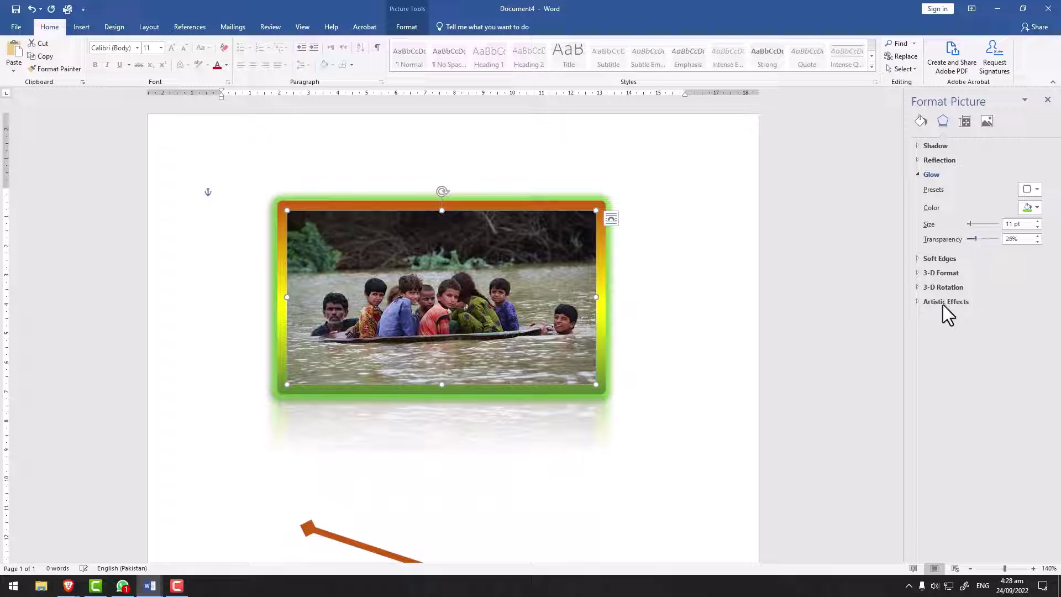
pyautogui.click(930, 176)
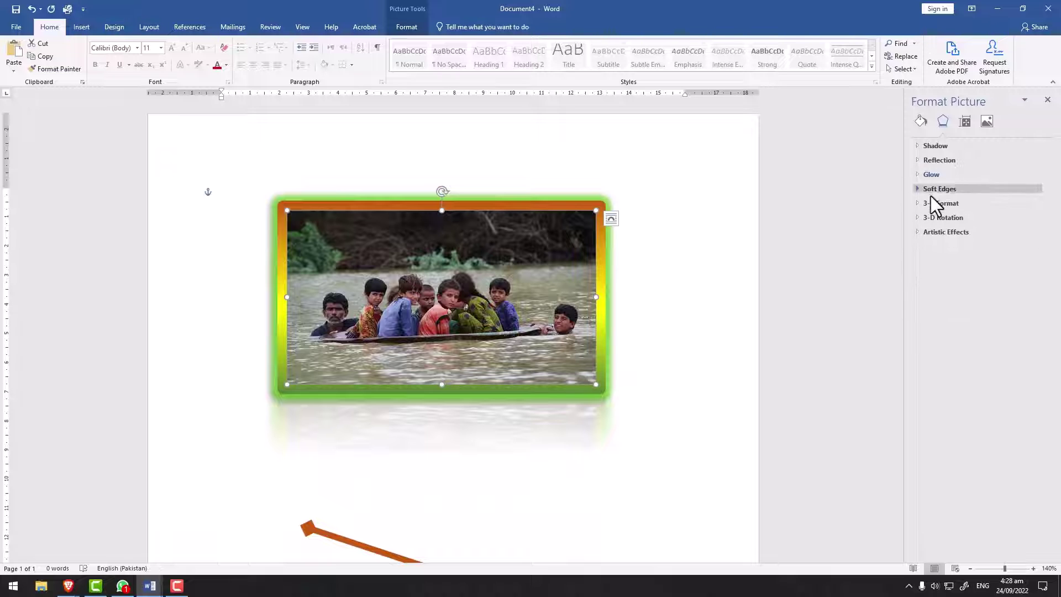
pyautogui.click(931, 191)
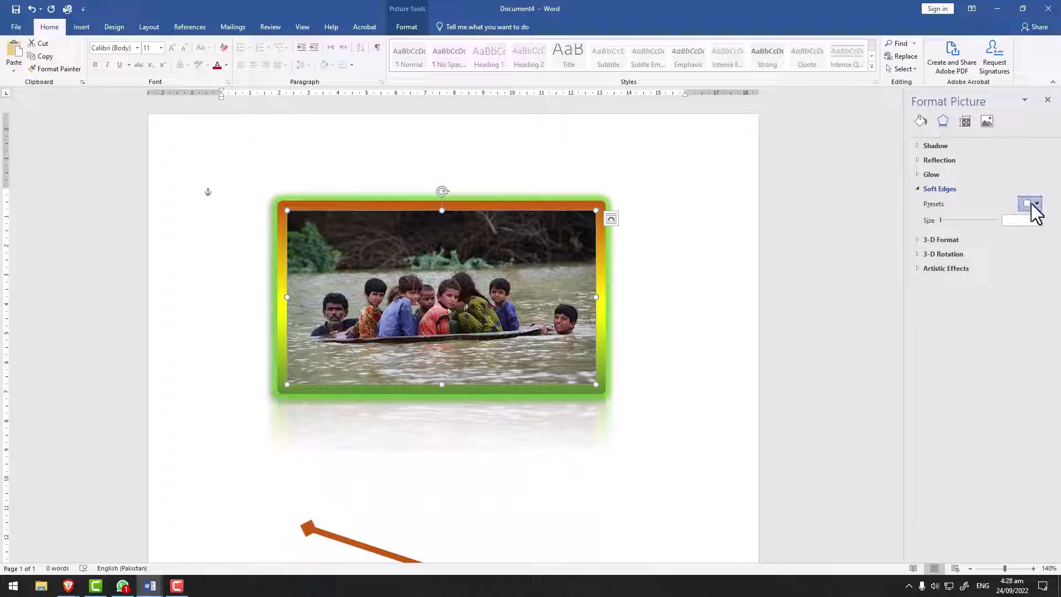
# Try the 25 pt soft edges preset and a smaller one on the boat photo, and restore No Soft Edges.
pyautogui.click(1031, 205)
pyautogui.click(1022, 298)
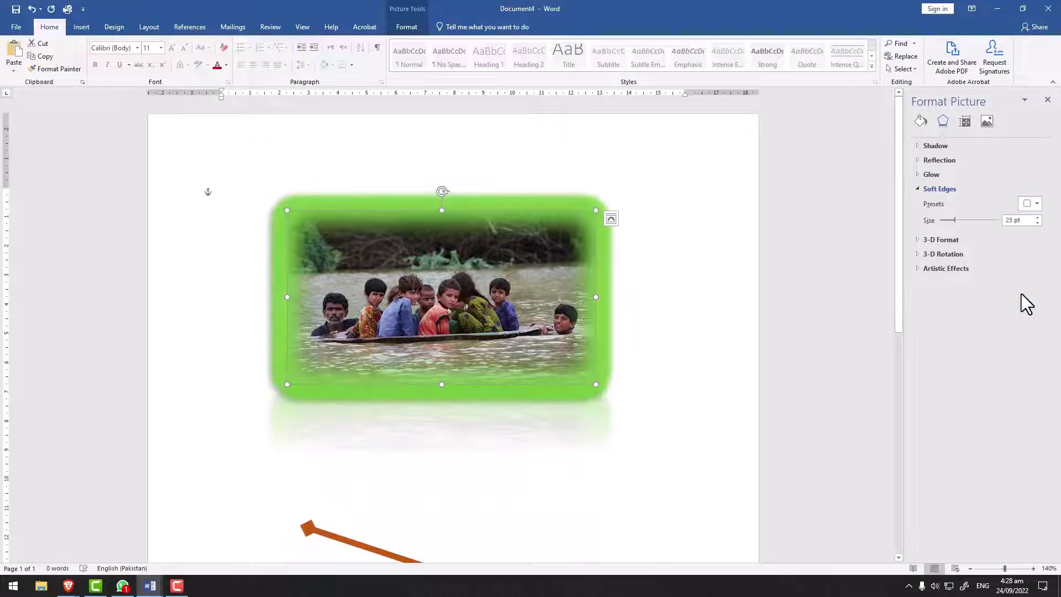
pyautogui.click(1030, 203)
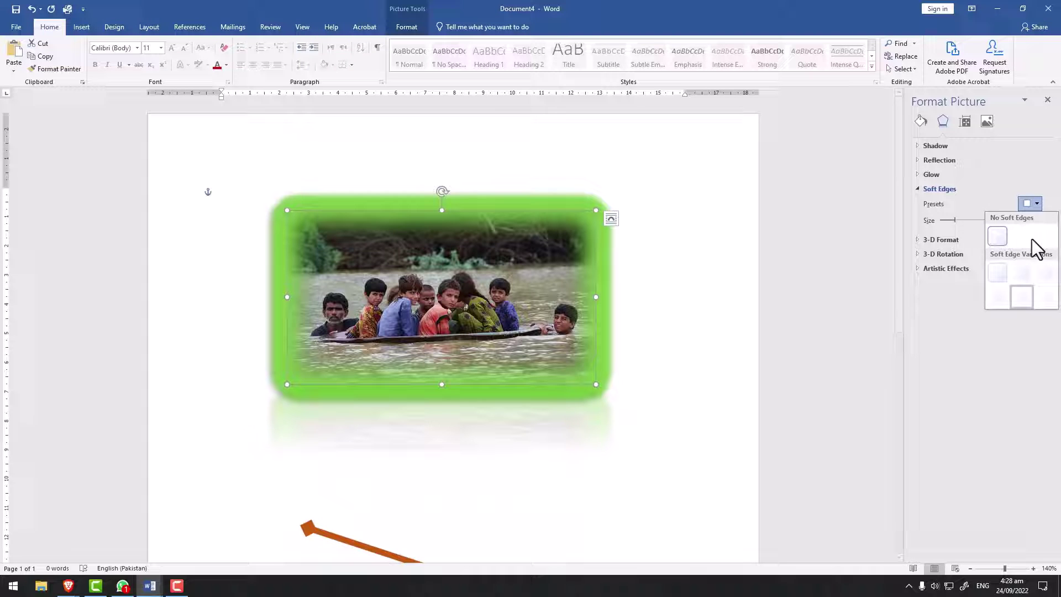
pyautogui.click(1007, 294)
pyautogui.click(1030, 204)
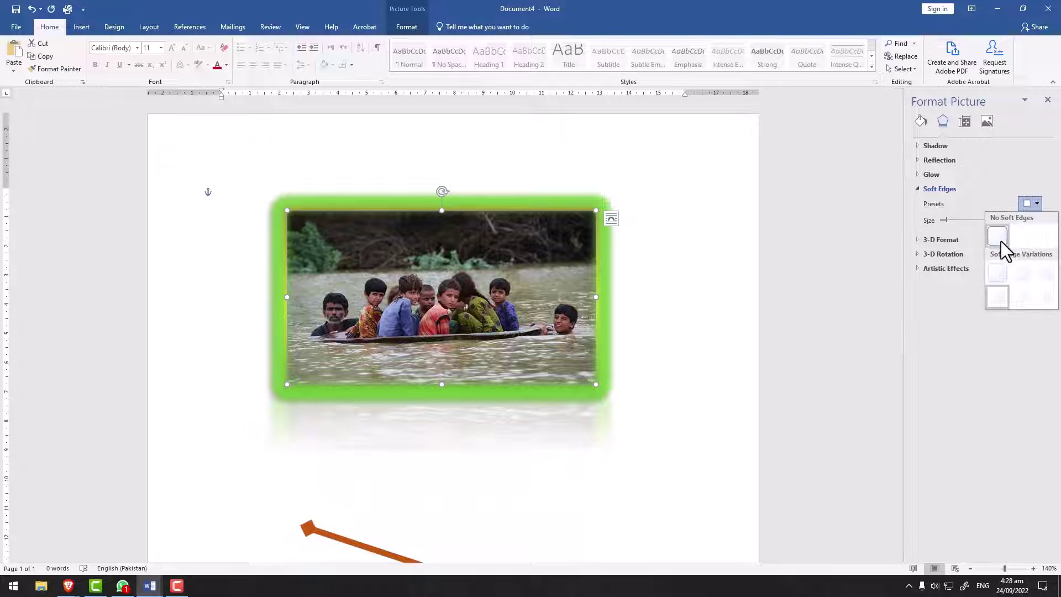
pyautogui.click(999, 240)
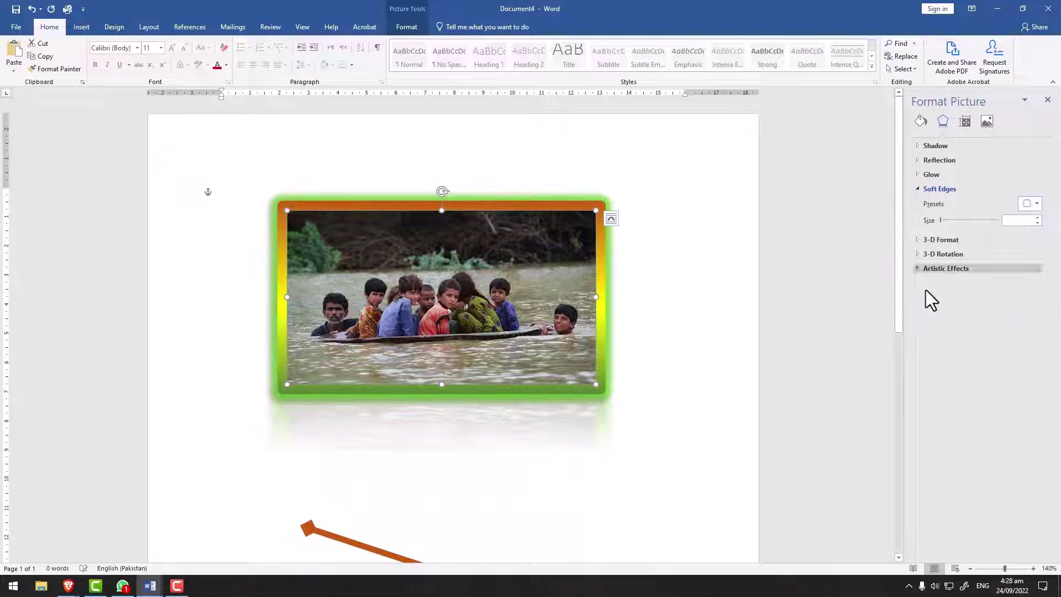
# Apply the Circle top bevel at 6 pt width and 6 pt height to the boat photo.
pyautogui.click(942, 242)
pyautogui.click(918, 189)
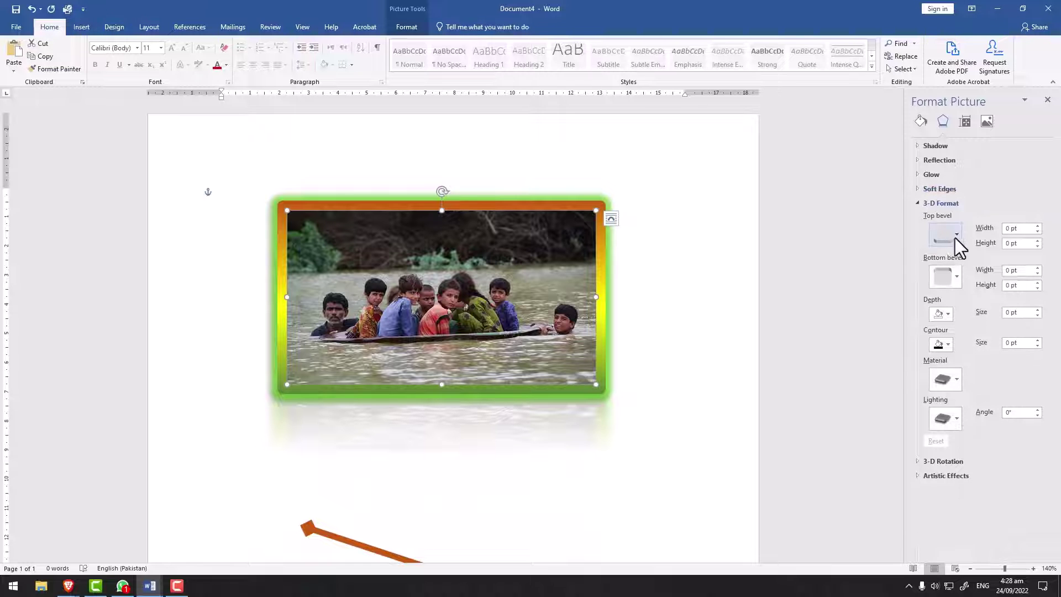
pyautogui.click(955, 239)
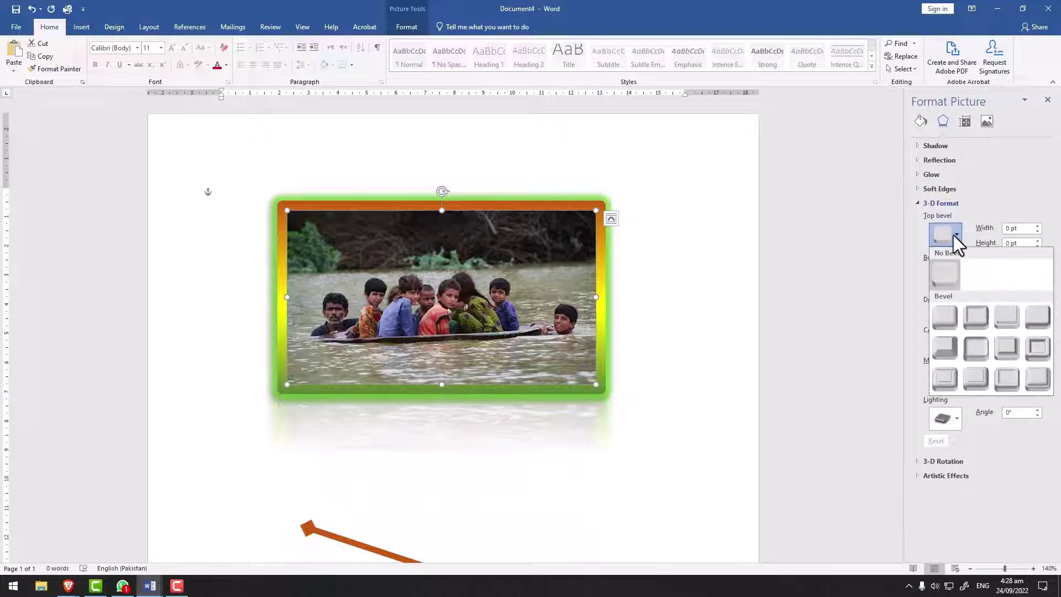
pyautogui.doubleClick(466, 247)
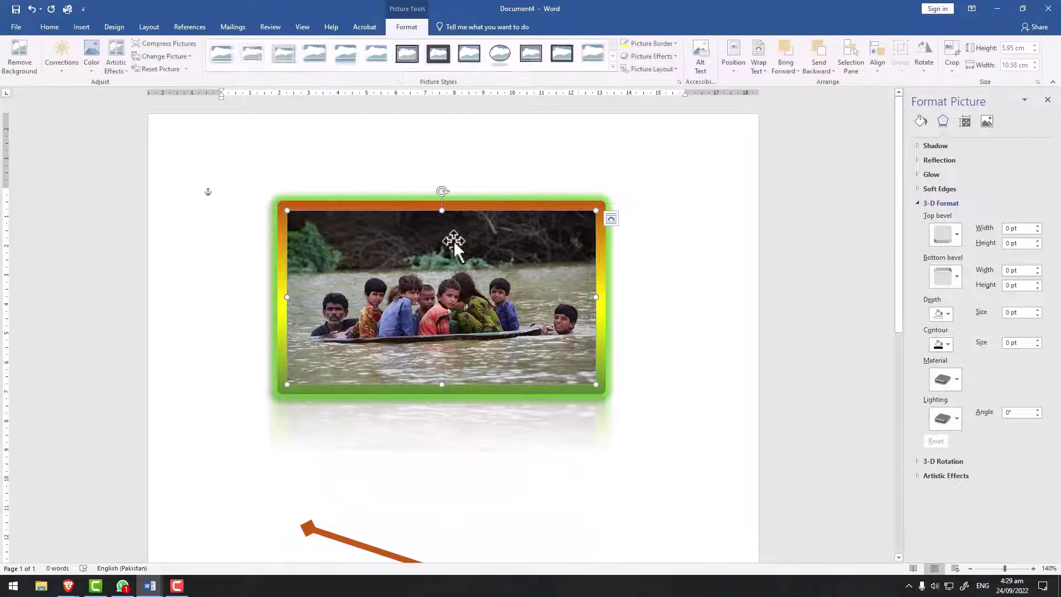
pyautogui.click(616, 67)
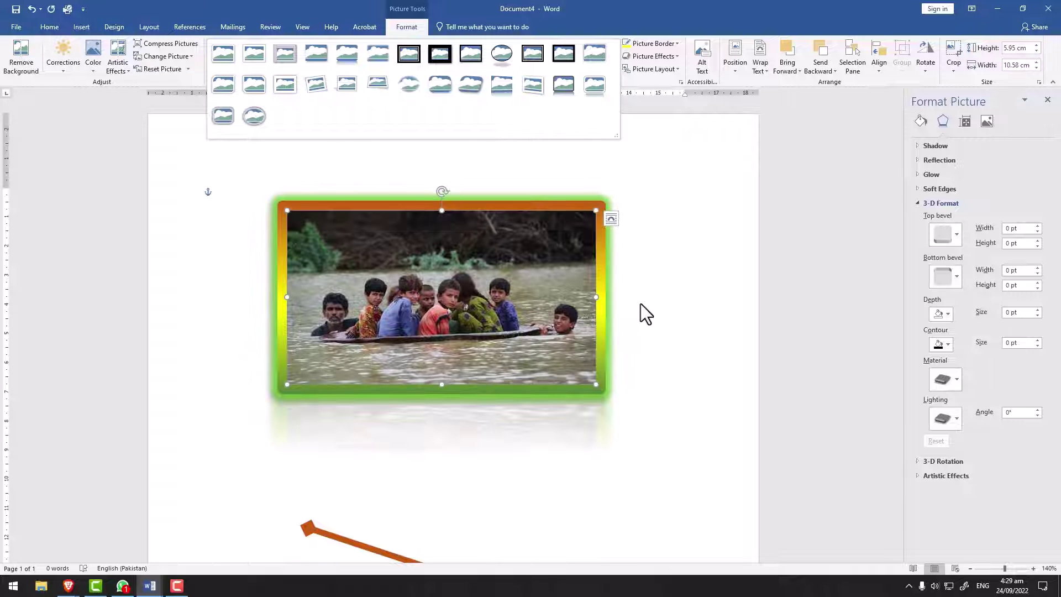
pyautogui.click(666, 307)
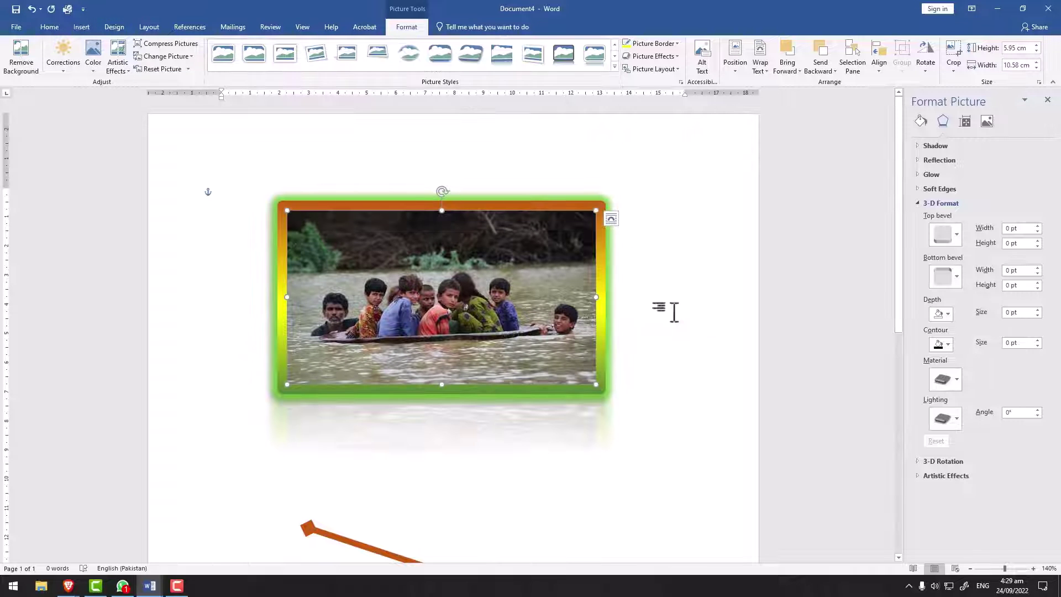
pyautogui.click(955, 237)
pyautogui.click(948, 321)
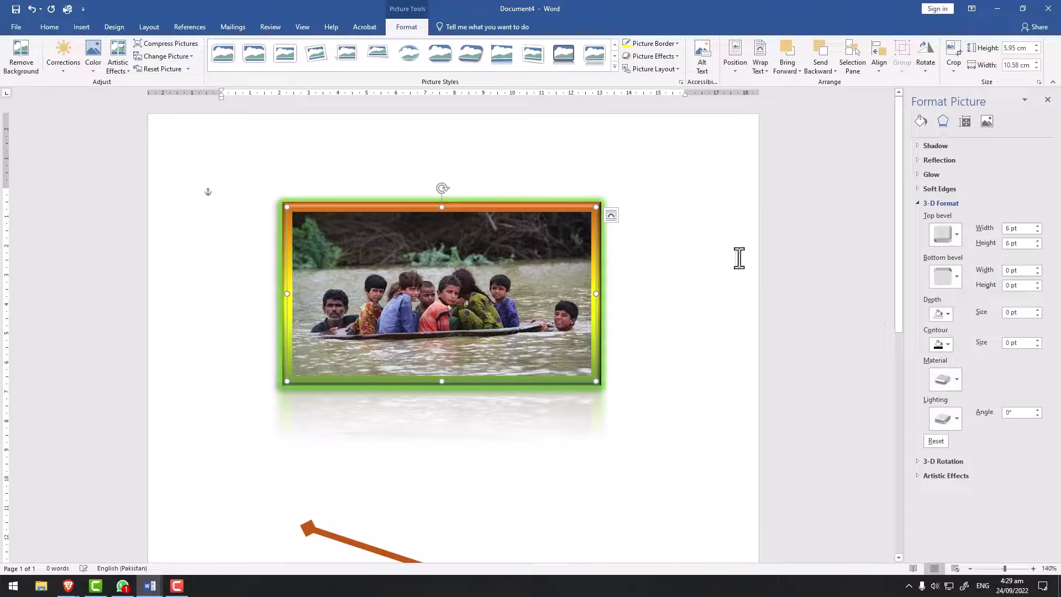
pyautogui.click(946, 235)
pyautogui.click(943, 240)
pyautogui.click(684, 274)
pyautogui.click(445, 316)
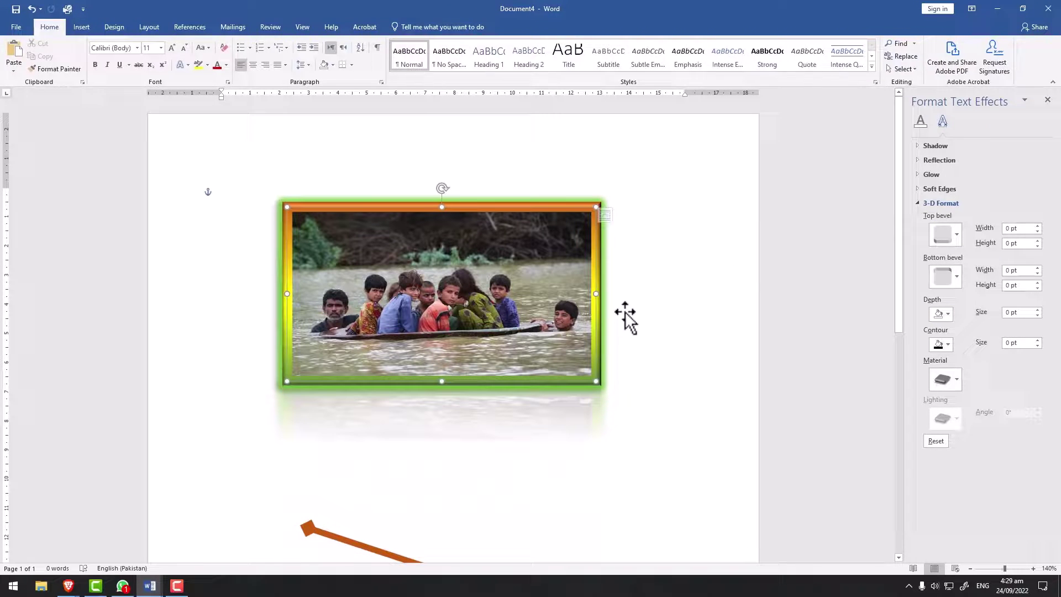
pyautogui.click(779, 315)
# Remove the gradient outline from the boat photo by setting its line to No line.
pyautogui.click(506, 282)
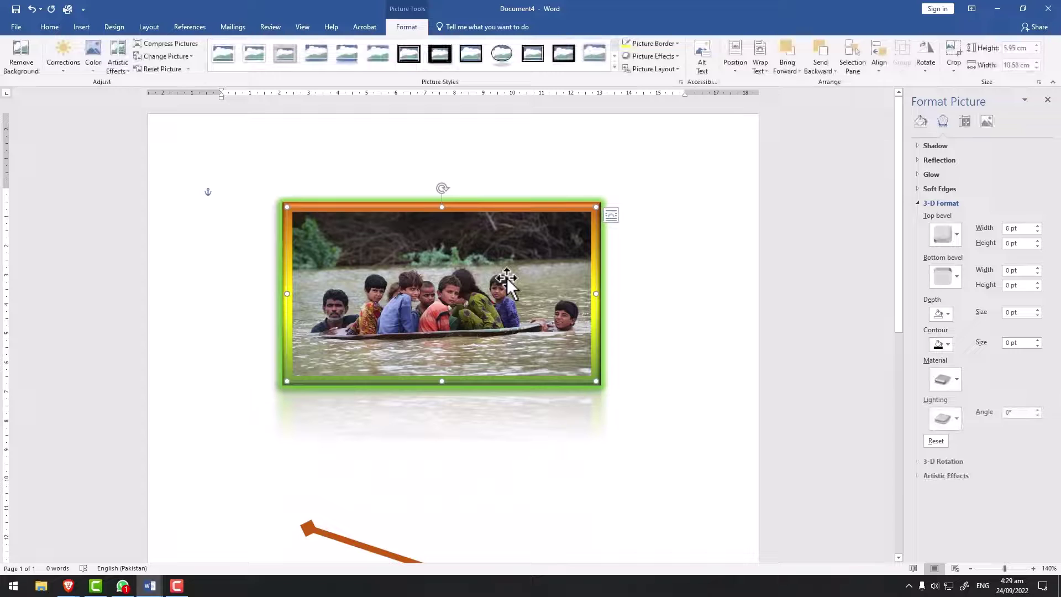
pyautogui.click(921, 121)
pyautogui.click(938, 146)
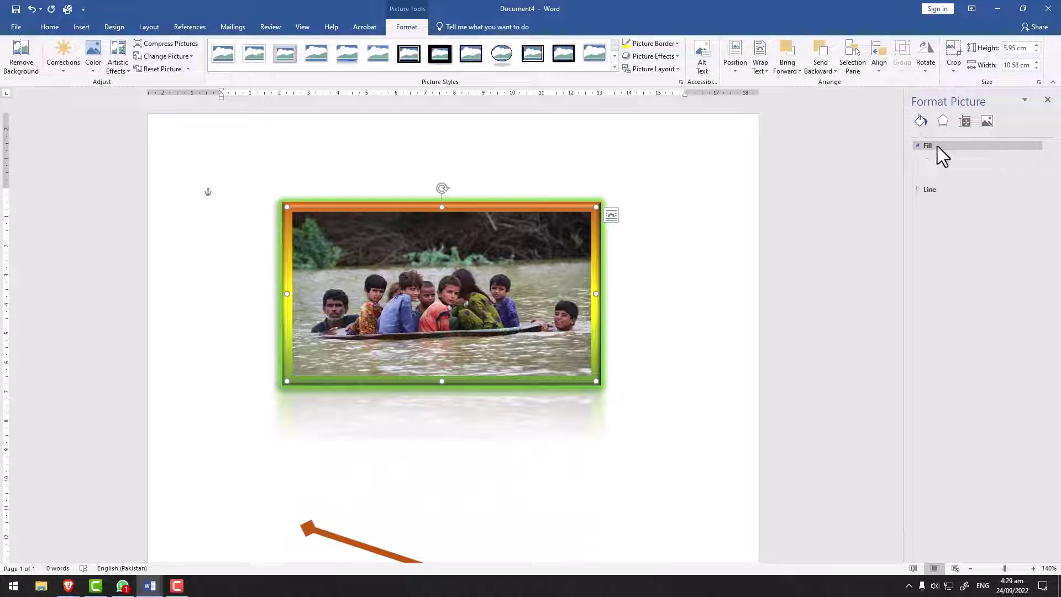
pyautogui.click(936, 228)
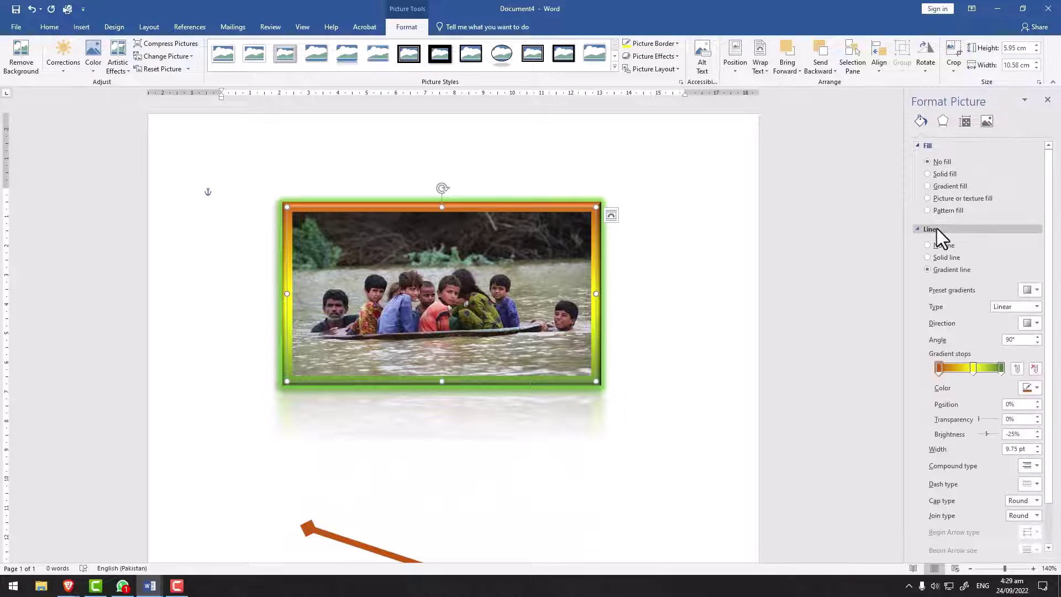
pyautogui.click(940, 247)
pyautogui.click(661, 289)
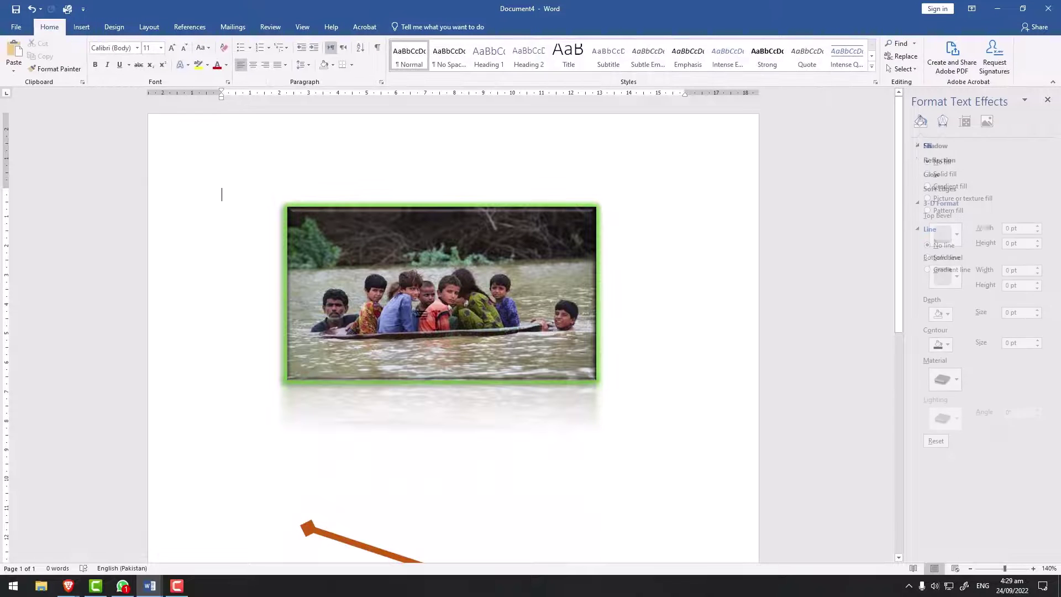
# Remove the green glow from the boat photo with the No Glow preset.
pyautogui.click(429, 274)
pyautogui.click(932, 174)
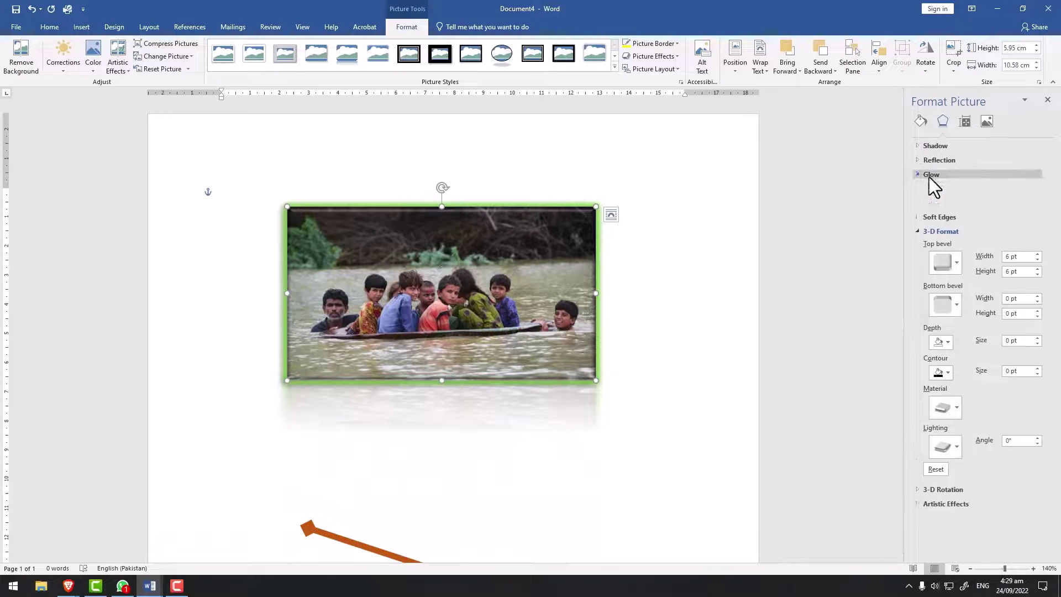
pyautogui.click(1033, 189)
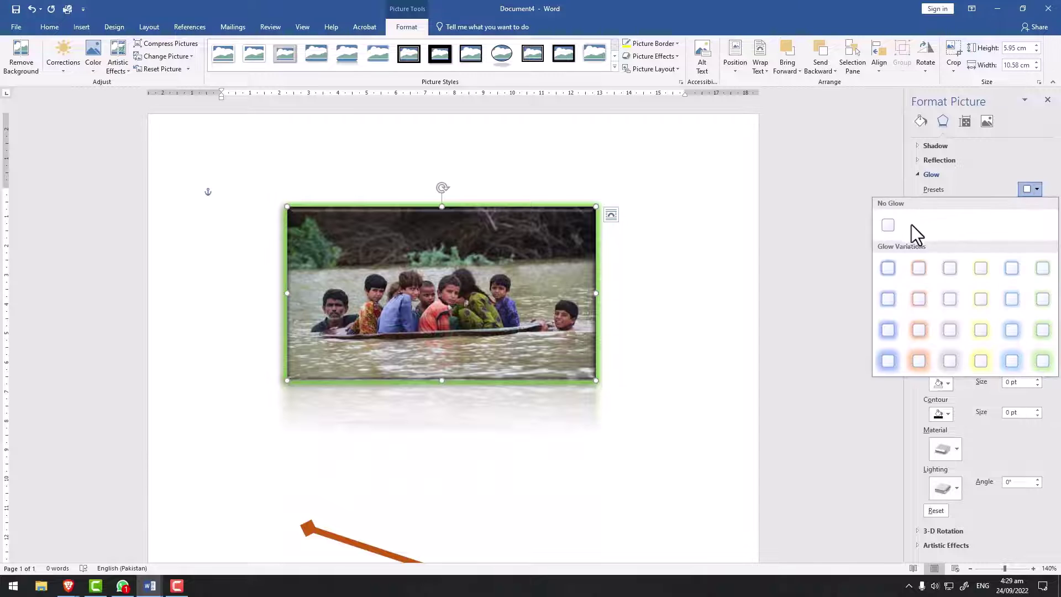
pyautogui.click(894, 225)
pyautogui.click(692, 330)
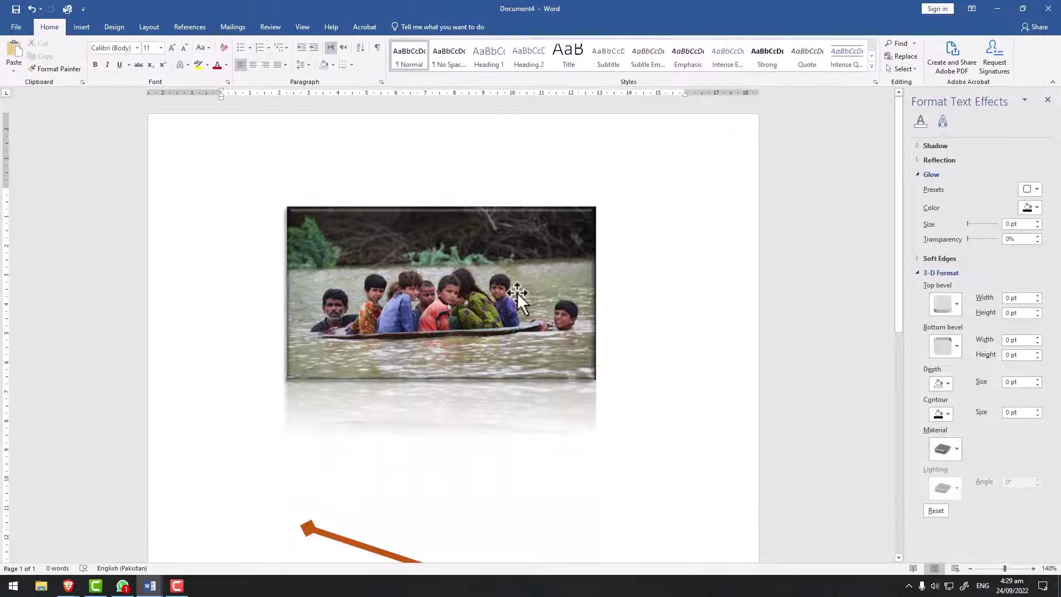
# Remove the reflection from the boat photo with the No Reflection preset.
pyautogui.click(476, 284)
pyautogui.click(943, 148)
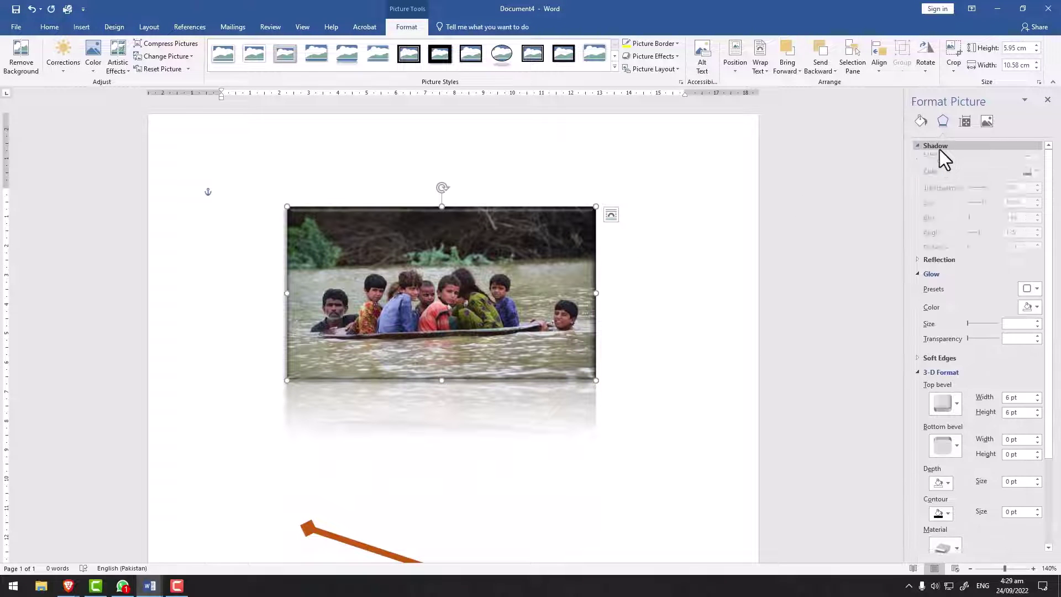
pyautogui.click(942, 147)
pyautogui.click(942, 160)
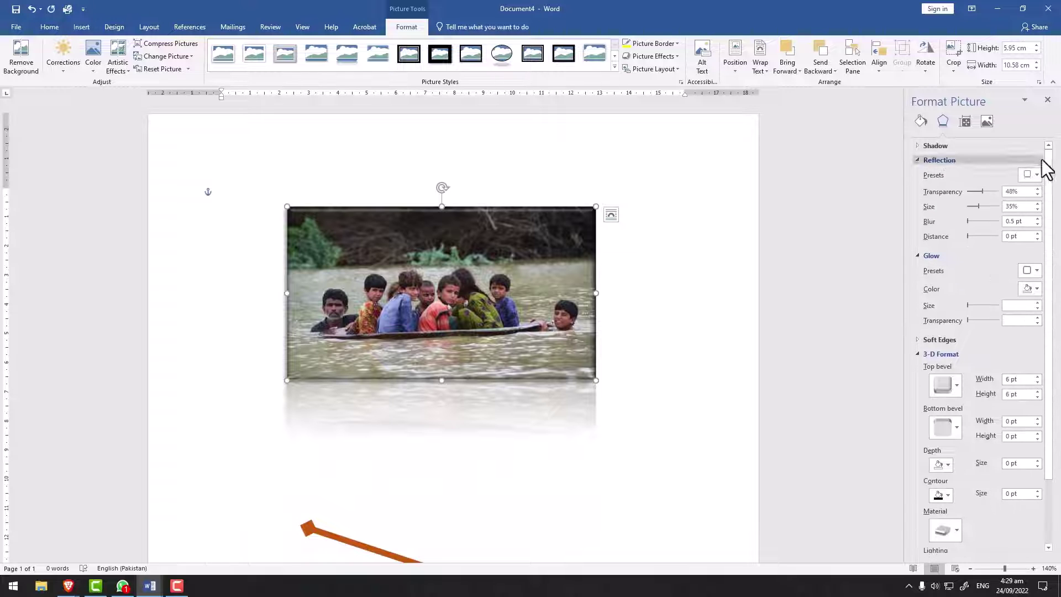
pyautogui.click(1029, 174)
pyautogui.click(964, 217)
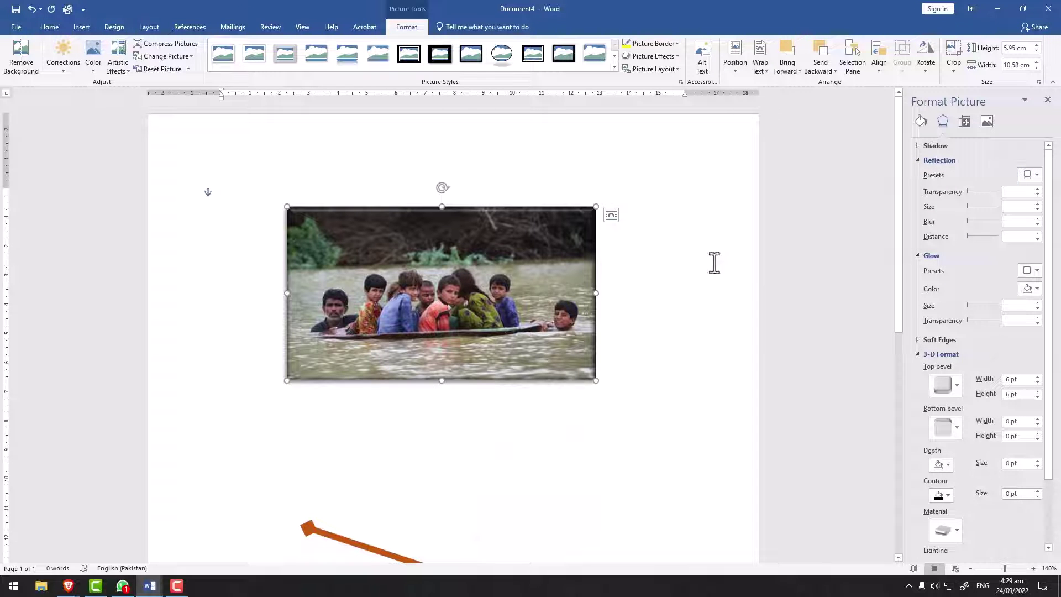
pyautogui.click(739, 287)
pyautogui.click(553, 307)
pyautogui.click(719, 341)
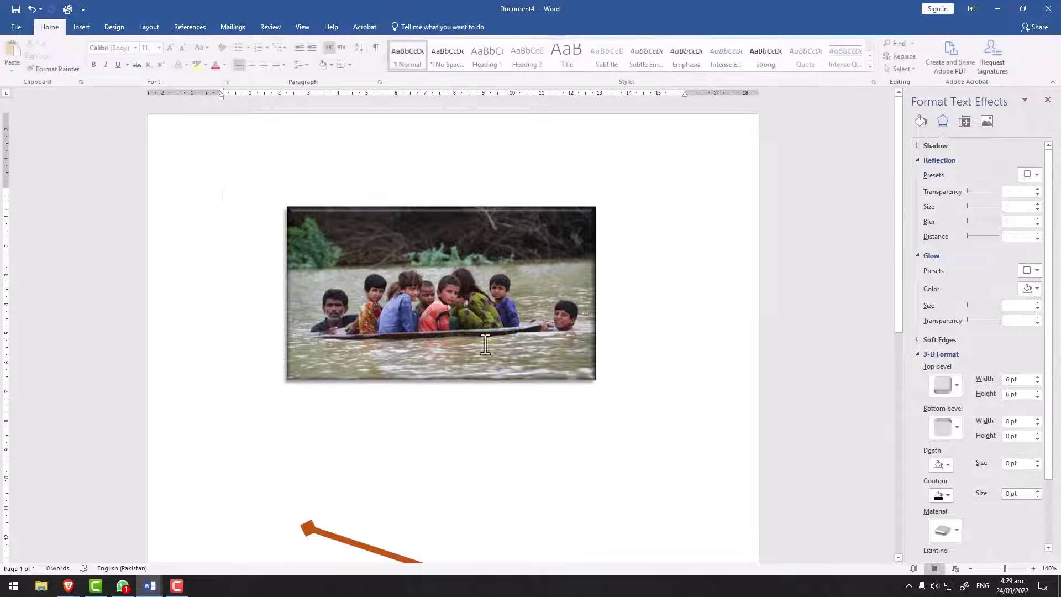
# Change the boat photo's top bevel to the Relaxed Inset preset at 6 pt width and height.
pyautogui.click(486, 244)
pyautogui.click(694, 323)
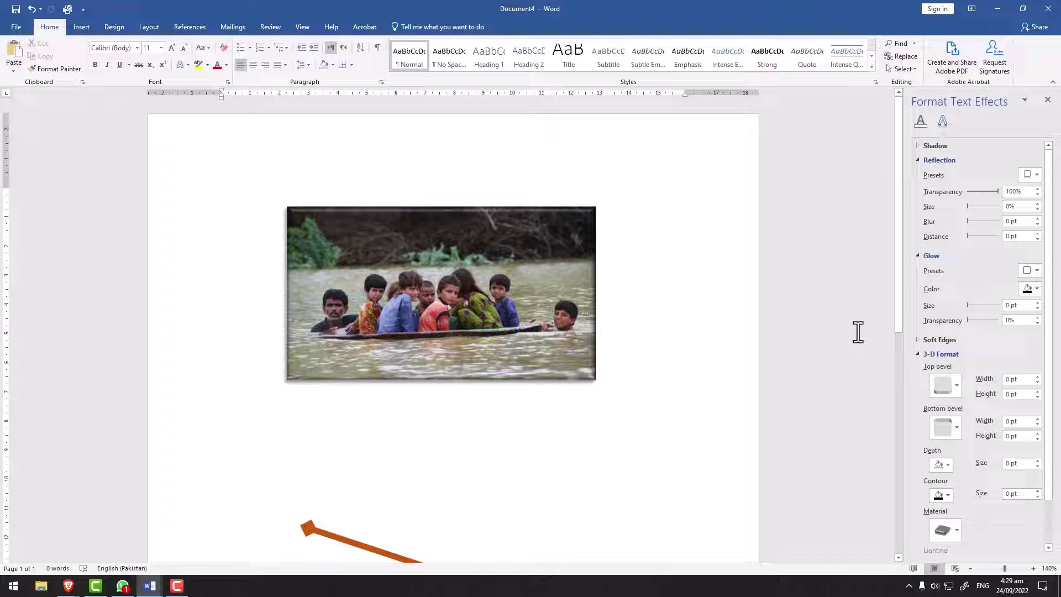
pyautogui.click(565, 265)
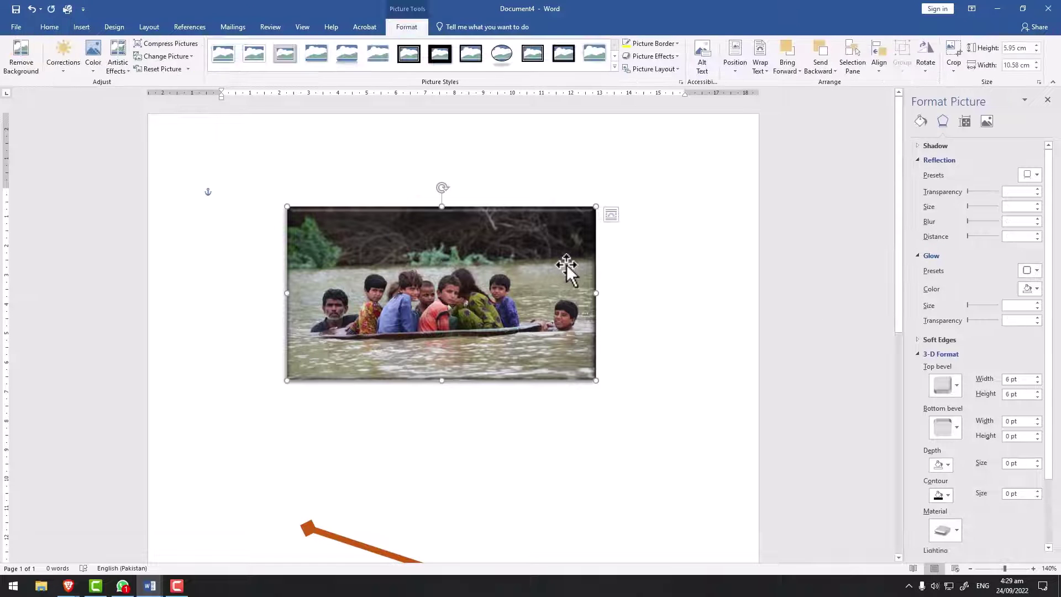
pyautogui.click(954, 388)
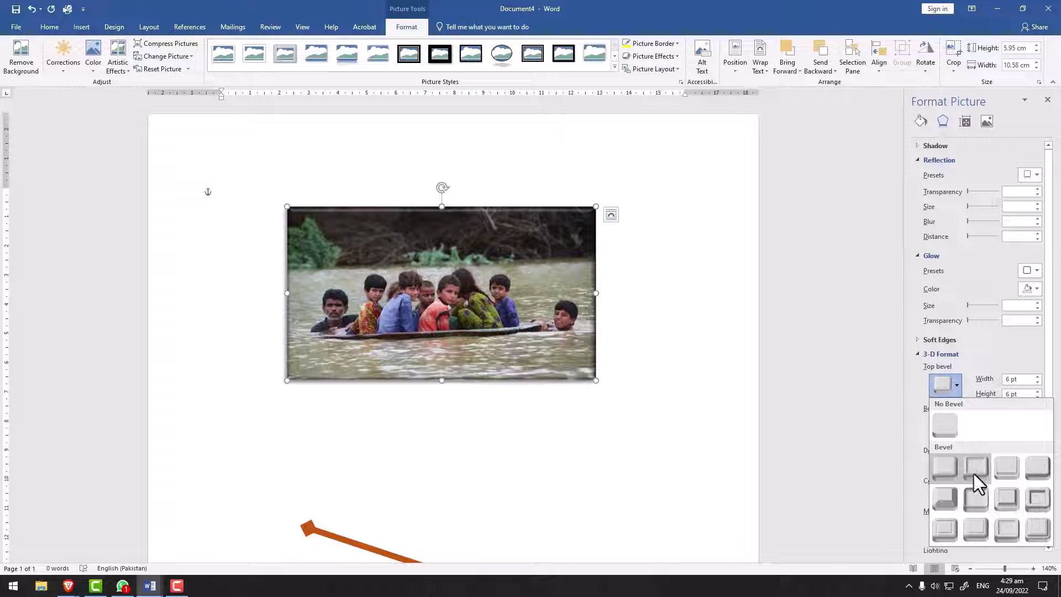
pyautogui.click(770, 418)
pyautogui.click(774, 412)
pyautogui.click(559, 310)
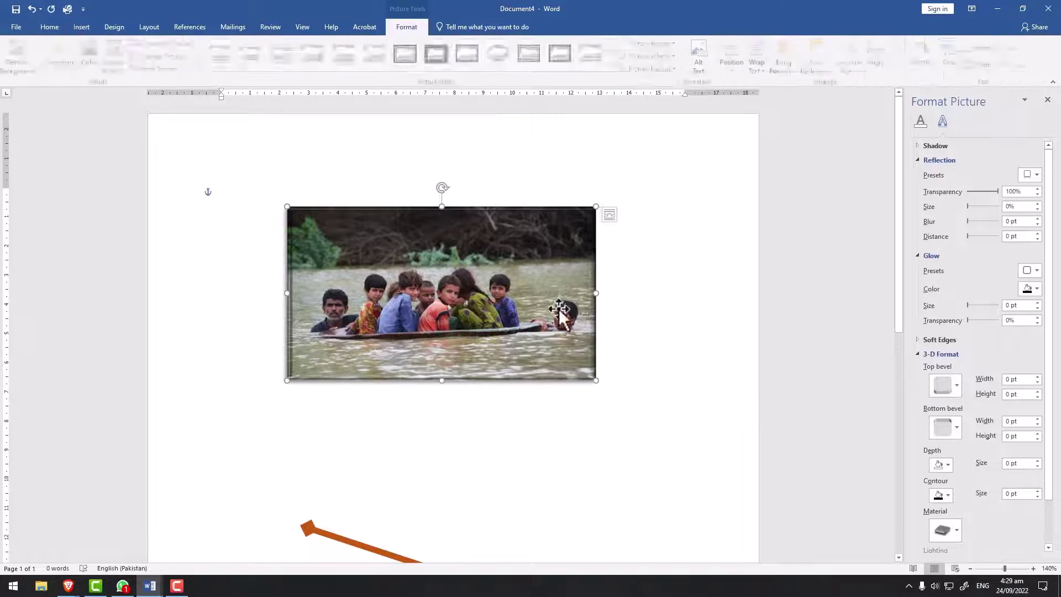
pyautogui.click(944, 385)
pyautogui.click(943, 467)
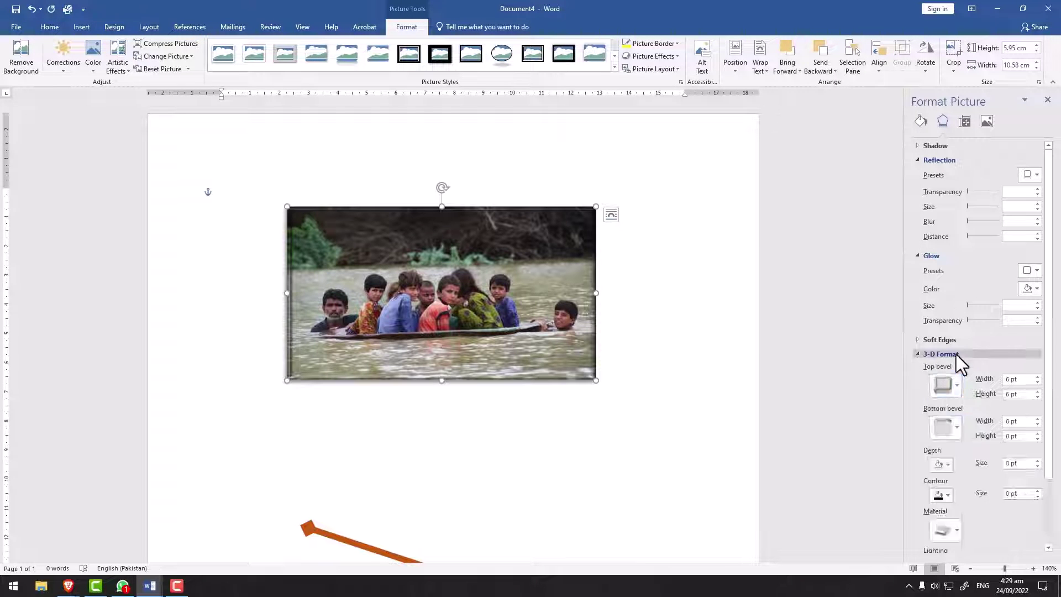
# Apply the Angle bottom bevel at 6 pt width and 6 pt height to the boat photo.
pyautogui.click(957, 355)
pyautogui.click(942, 340)
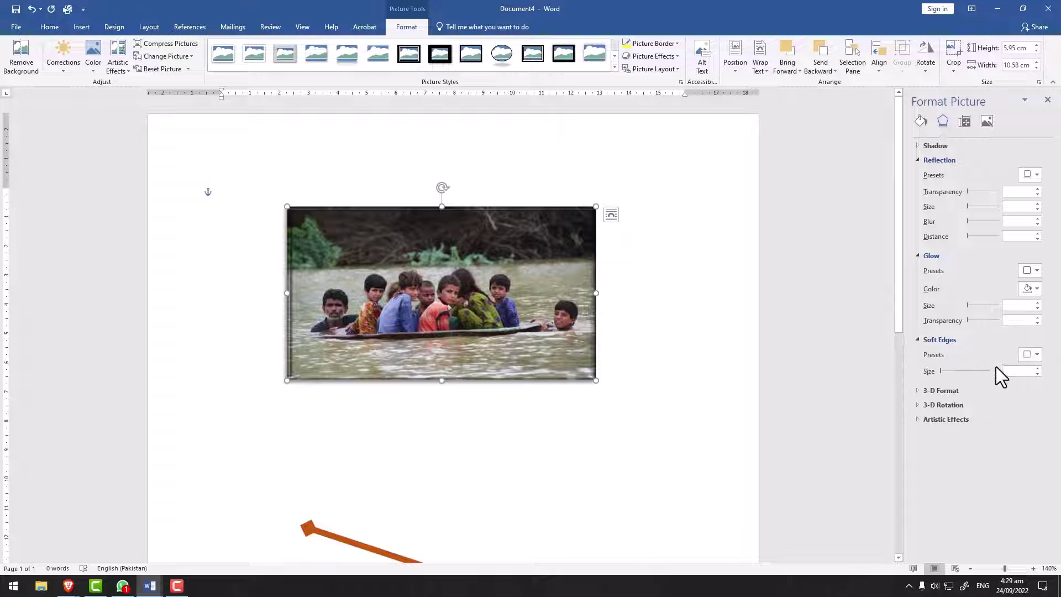
pyautogui.click(917, 339)
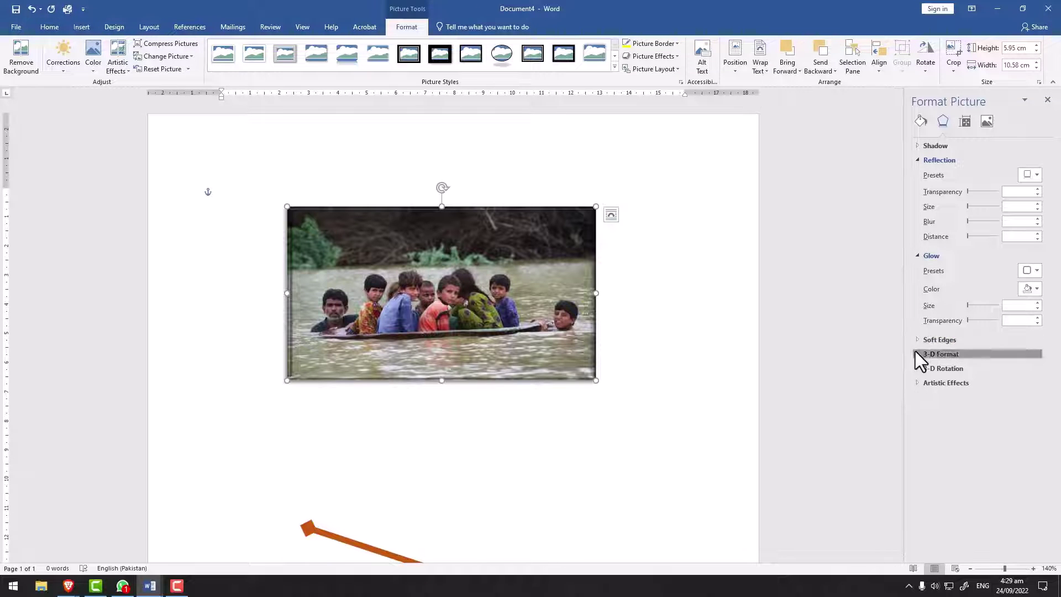
pyautogui.click(918, 356)
pyautogui.click(948, 426)
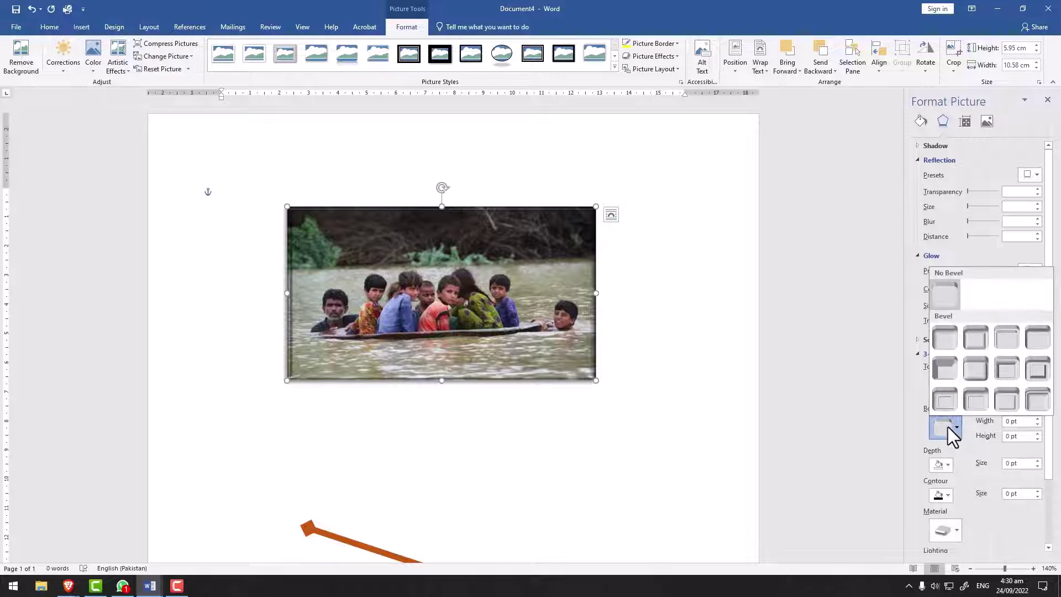
pyautogui.click(950, 374)
pyautogui.click(718, 442)
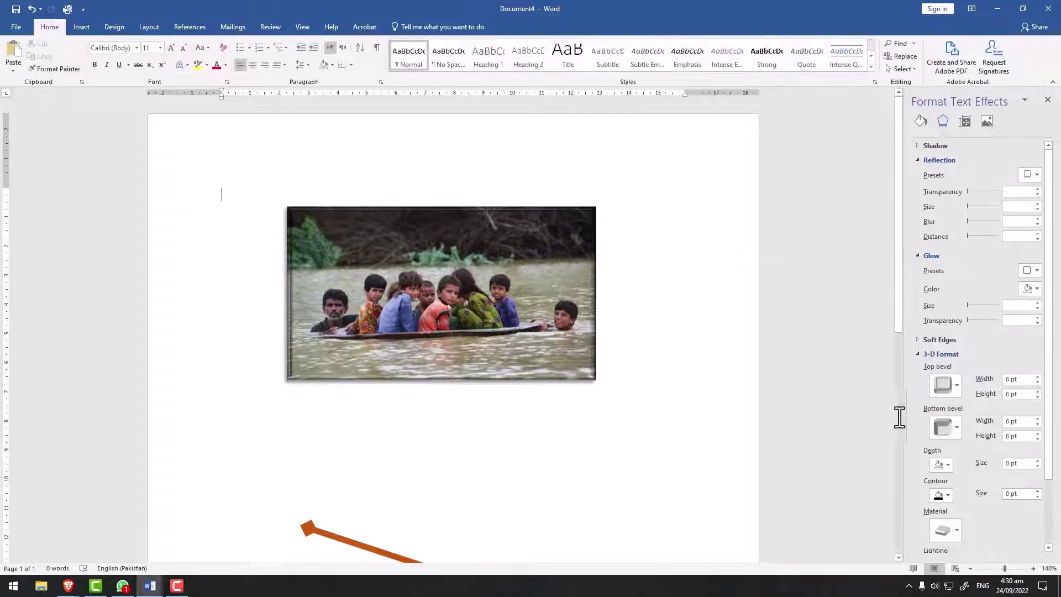
# Examine the top bevel, bottom bevel and depth colour options in the 3-D format settings.
pyautogui.click(946, 385)
pyautogui.click(944, 391)
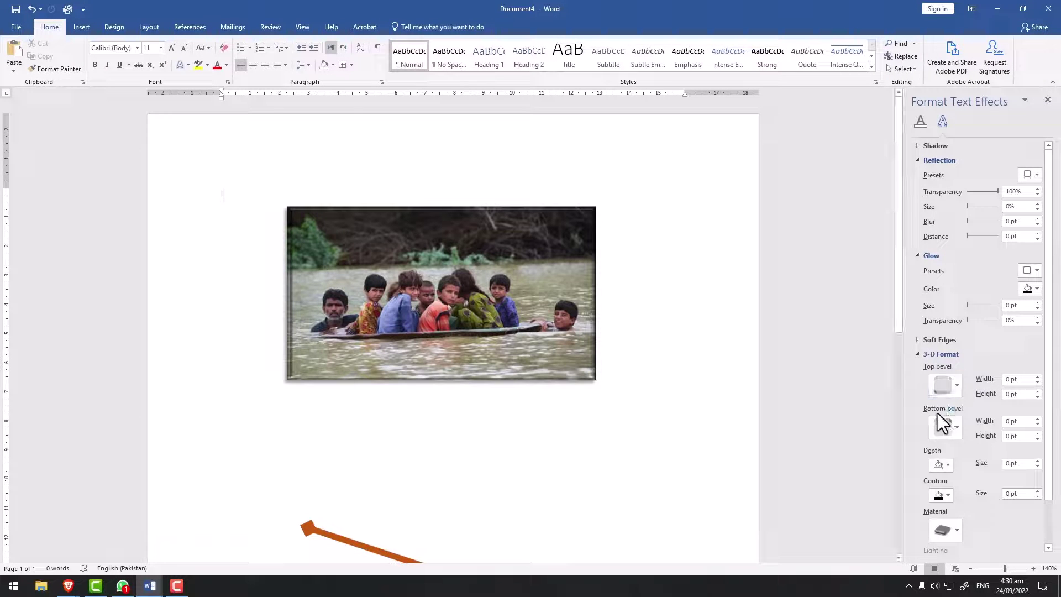
pyautogui.click(945, 427)
pyautogui.click(946, 429)
pyautogui.click(944, 466)
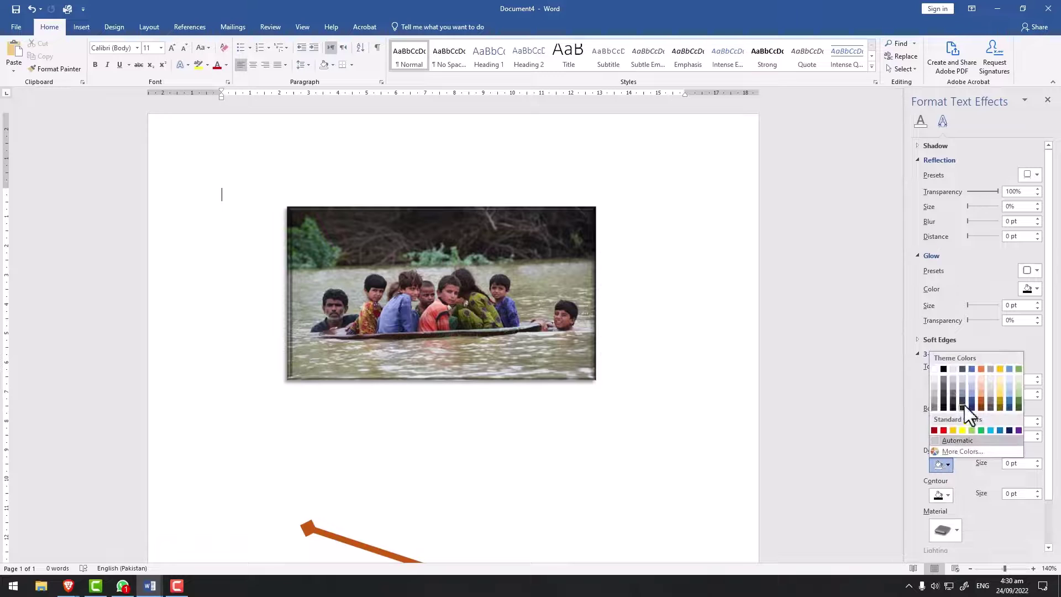
pyautogui.click(951, 467)
pyautogui.scroll(-3, 953, 467)
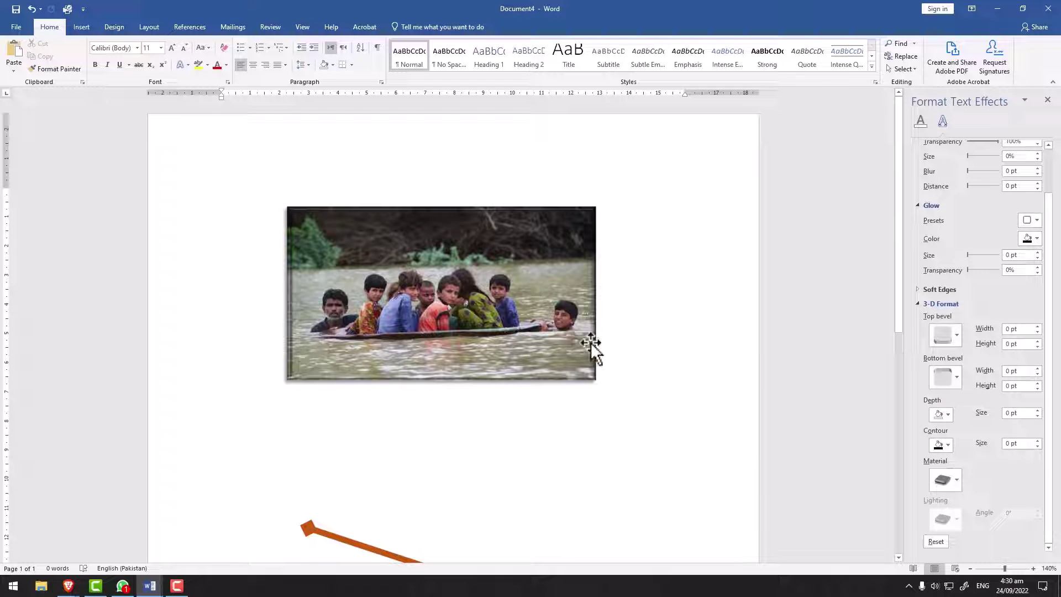
pyautogui.click(941, 415)
pyautogui.click(940, 414)
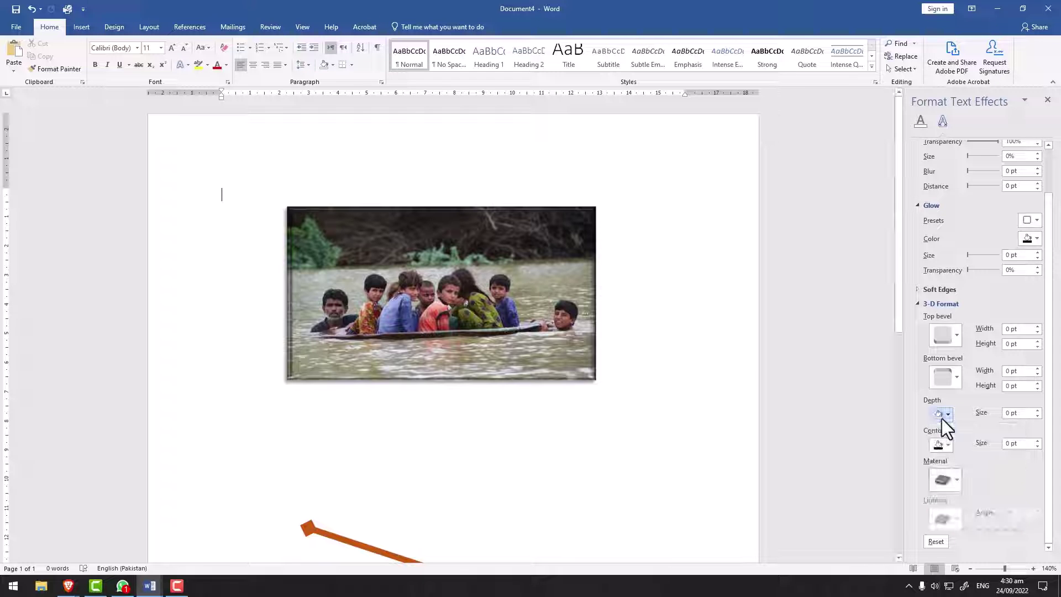
pyautogui.click(940, 415)
pyautogui.click(964, 367)
pyautogui.click(947, 335)
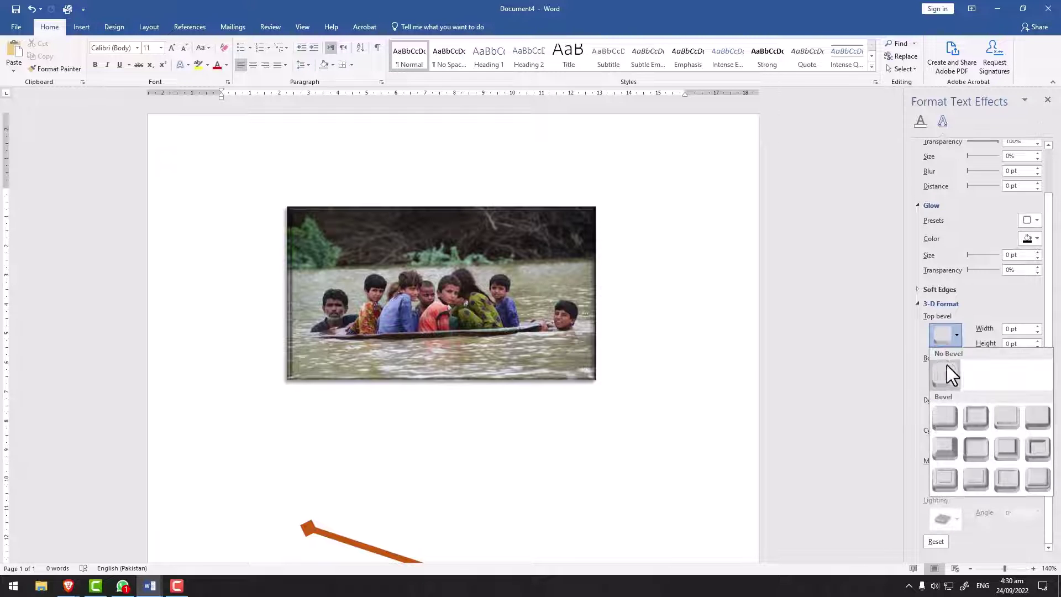
pyautogui.click(945, 335)
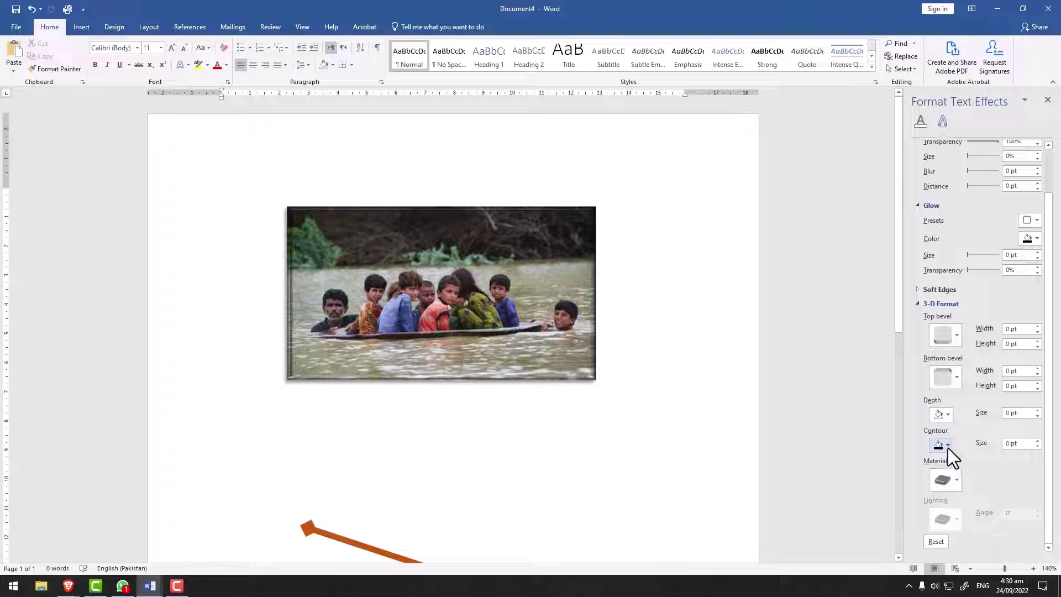
# Try several theme colours, including gold, for the contour in the text's 3-D format settings.
pyautogui.click(947, 447)
pyautogui.click(946, 447)
pyautogui.click(939, 443)
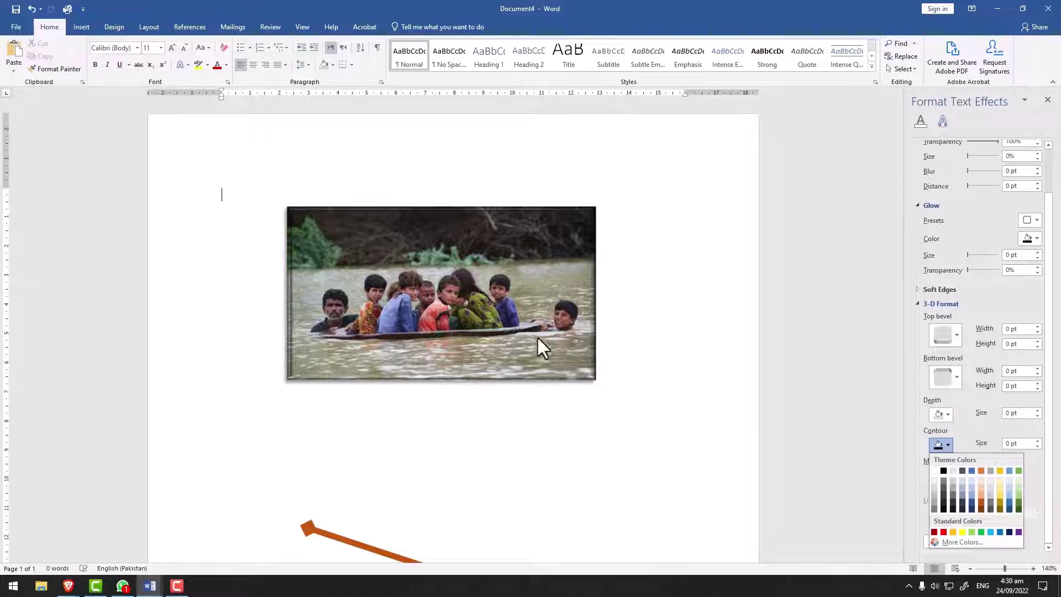
pyautogui.click(984, 502)
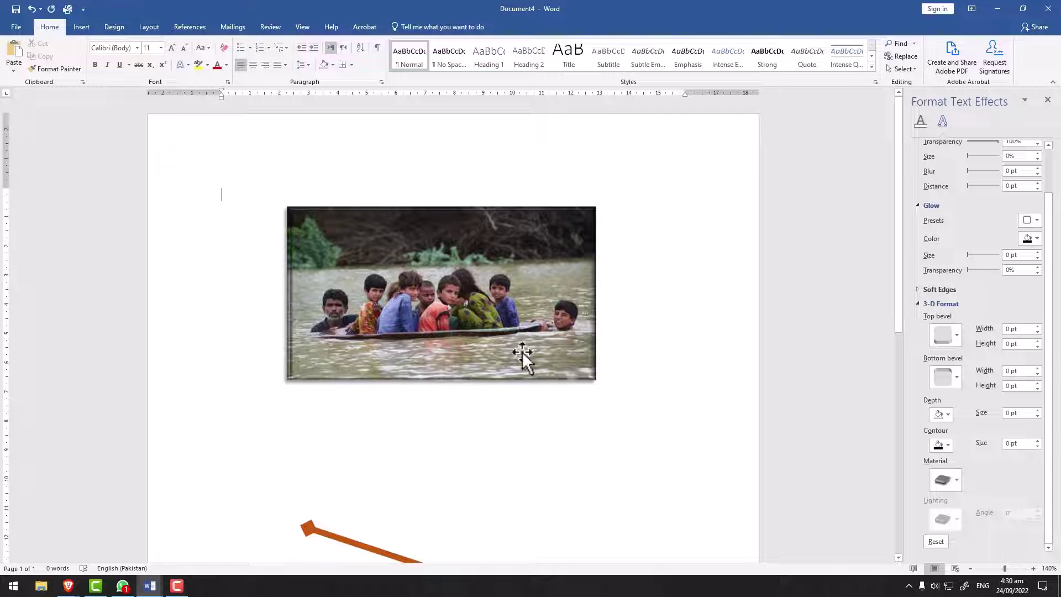
pyautogui.click(945, 443)
pyautogui.click(960, 508)
pyautogui.click(948, 446)
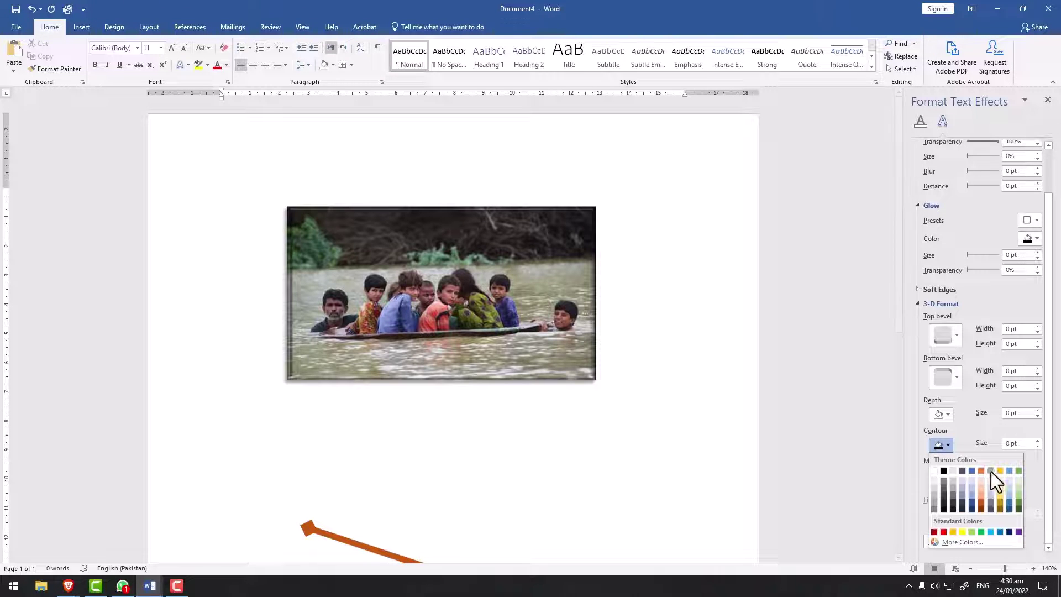
pyautogui.click(1000, 470)
pyautogui.click(939, 446)
pyautogui.click(940, 445)
pyautogui.click(956, 335)
pyautogui.click(956, 335)
pyautogui.click(952, 378)
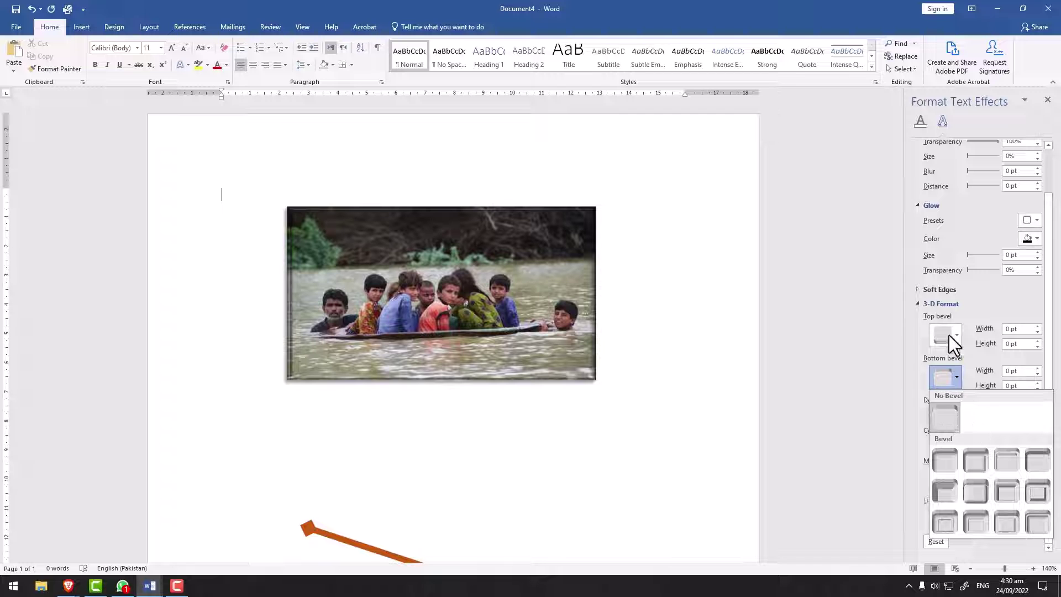
pyautogui.click(973, 378)
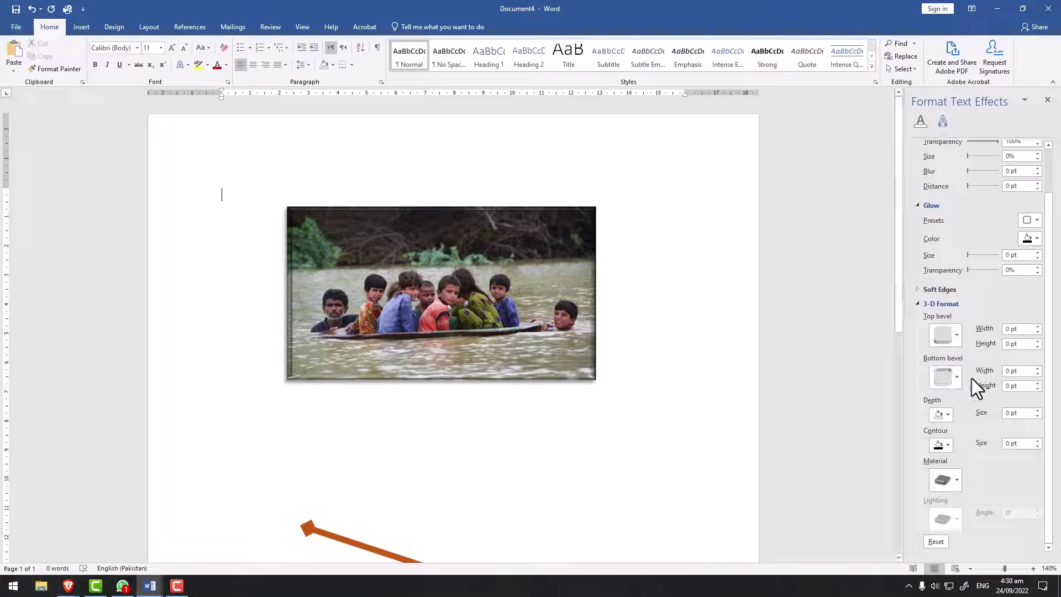
# Try several material presets, including Dark Edge, Soft Edge, Matte and Metal, in the text's 3-D format settings.
pyautogui.click(952, 479)
pyautogui.click(941, 409)
pyautogui.click(946, 479)
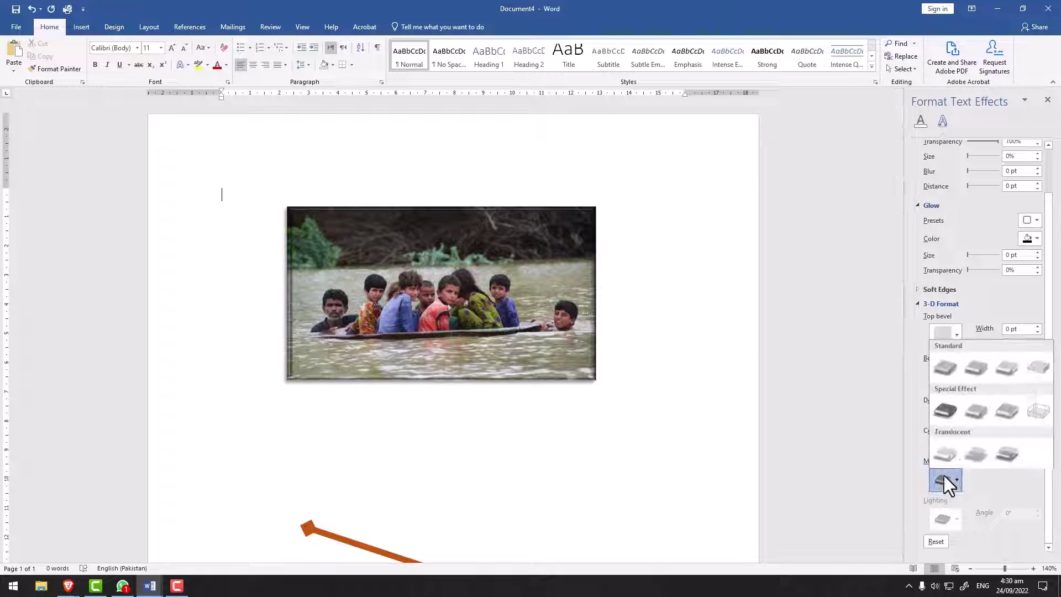
pyautogui.click(970, 410)
pyautogui.click(949, 479)
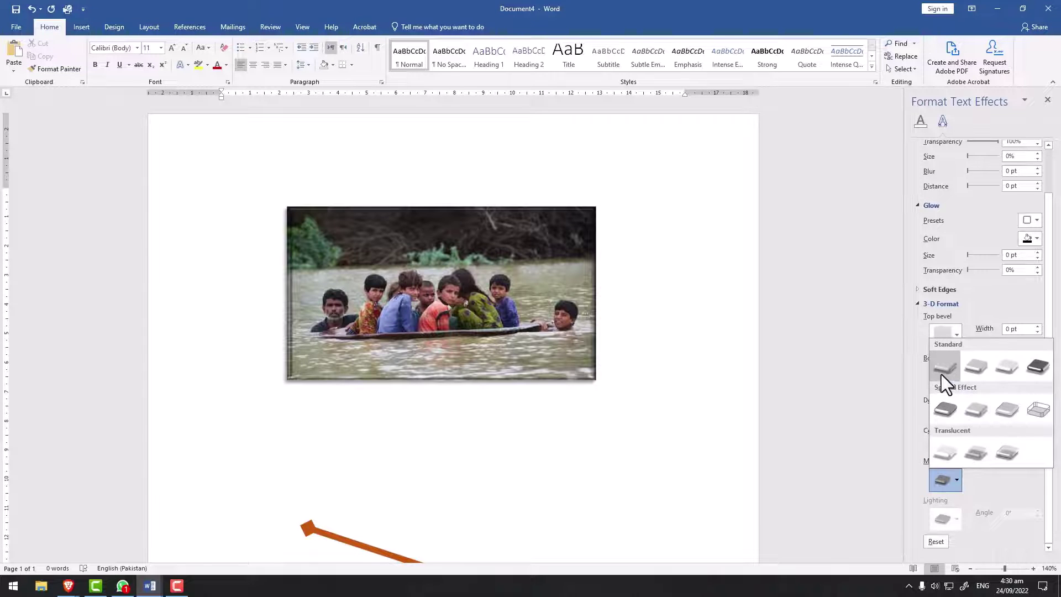
pyautogui.click(940, 373)
pyautogui.click(957, 488)
pyautogui.click(1042, 367)
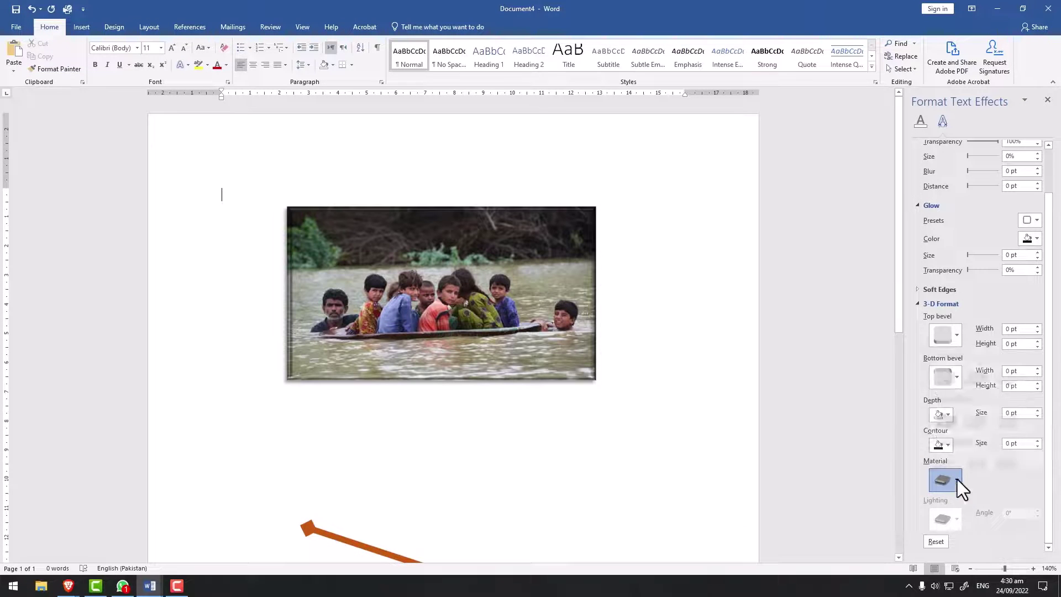
pyautogui.click(957, 479)
pyautogui.click(1010, 397)
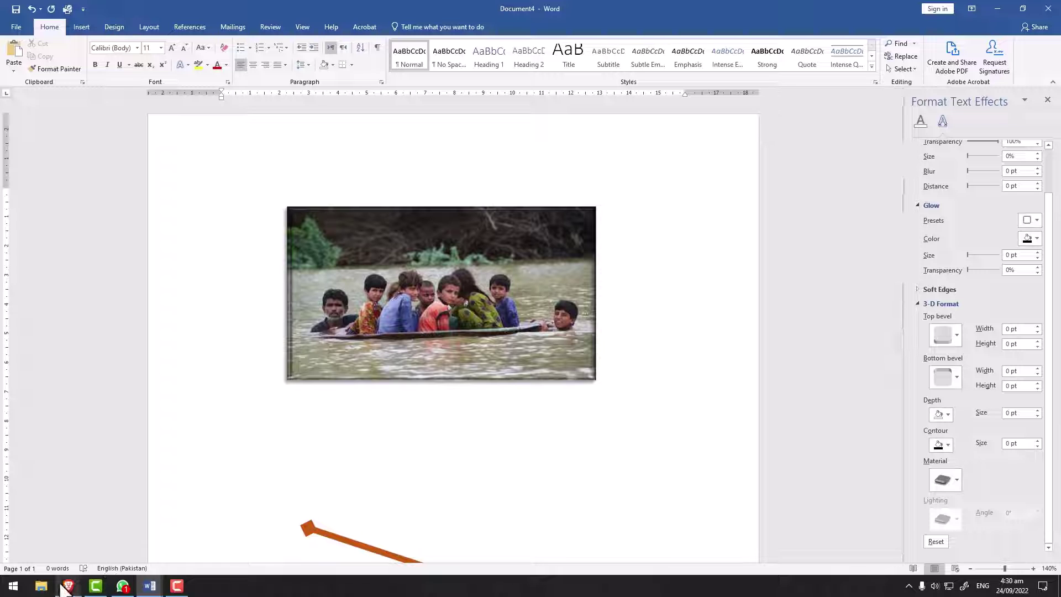
# Switch to the Google Meet call in the browser to read the in-call messages, then return to the Word document.
pyautogui.moveTo(68, 586)
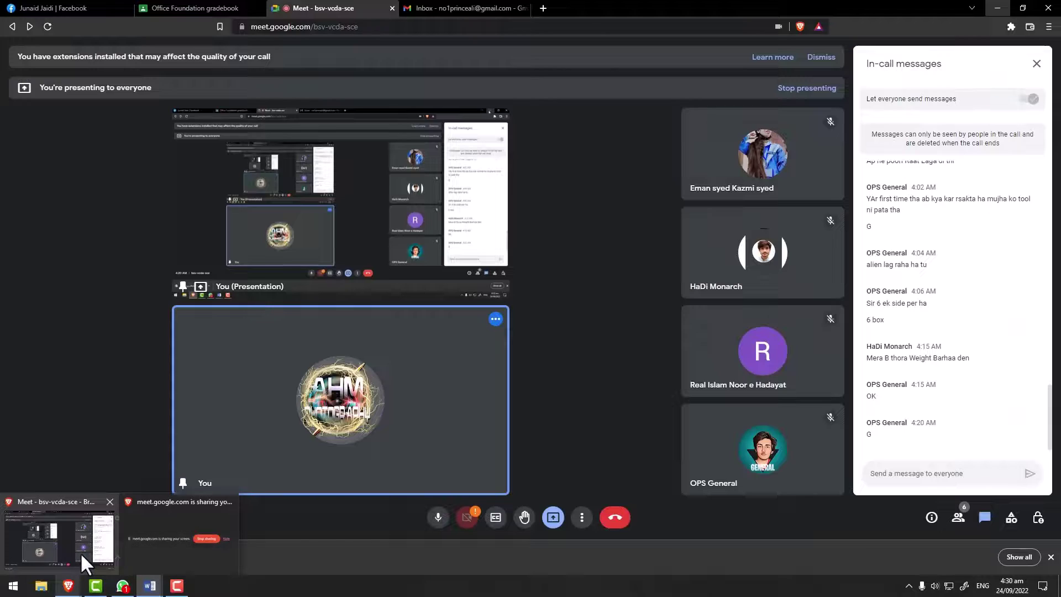
pyautogui.click(86, 562)
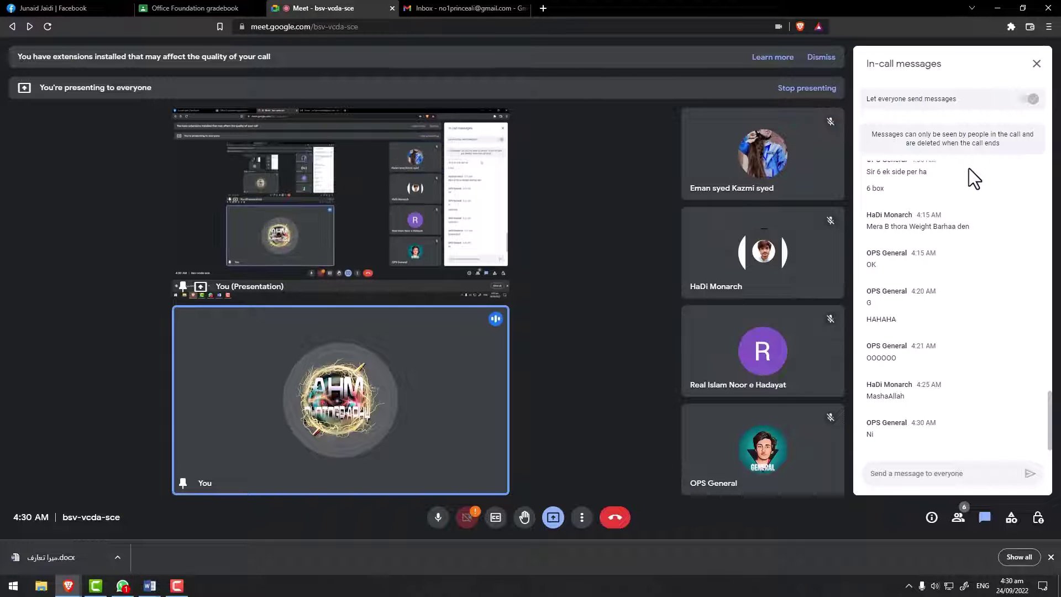
pyautogui.click(998, 9)
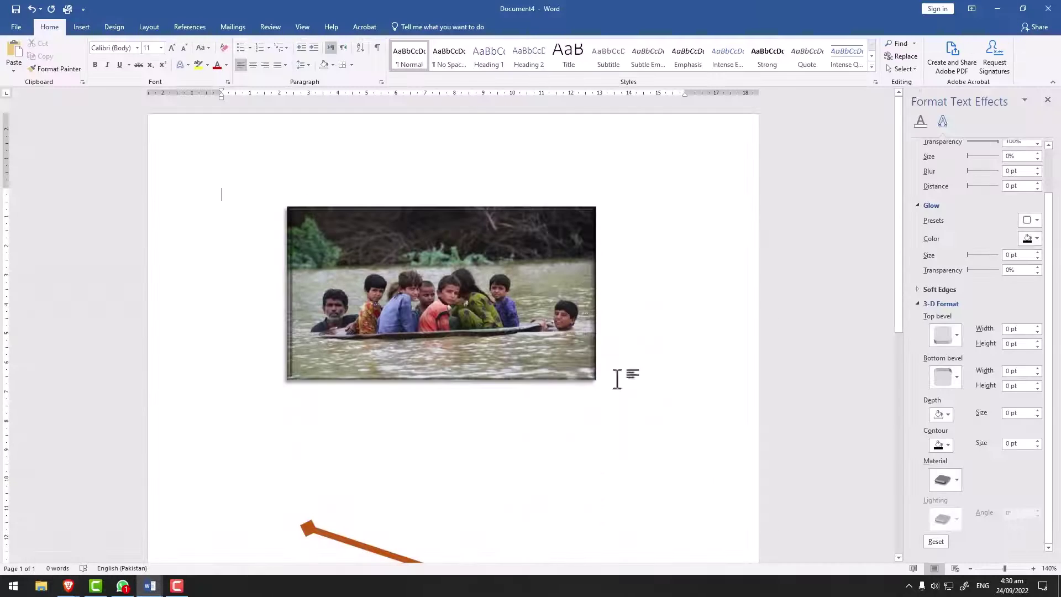
# Apply the Dark Edge material to the boat photo and move the photo slightly up and to the left.
pyautogui.click(550, 280)
pyautogui.scroll(-1, 953, 412)
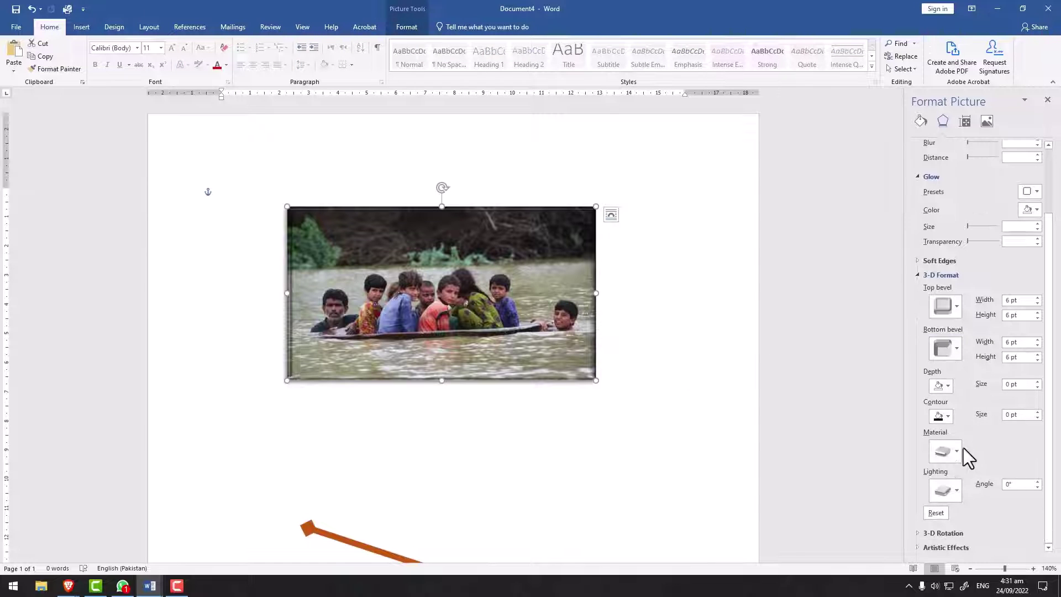
pyautogui.click(945, 452)
pyautogui.click(944, 389)
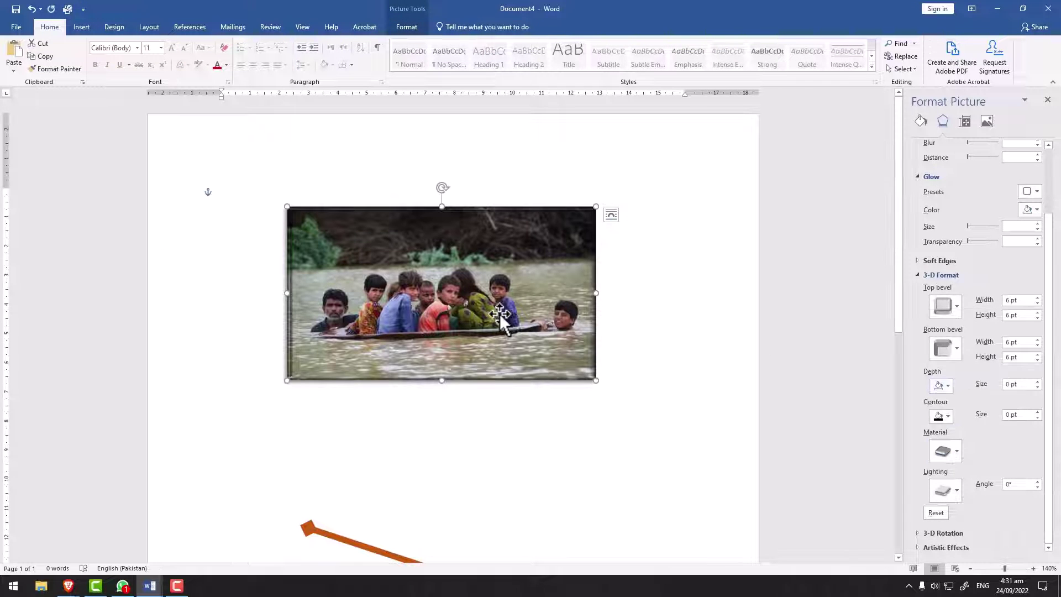
pyautogui.moveTo(500, 313); pyautogui.dragTo(467, 298)
# Remove both the top and bottom bevels from the boat photo with the No Bevel preset.
pyautogui.scroll(1, 938, 323)
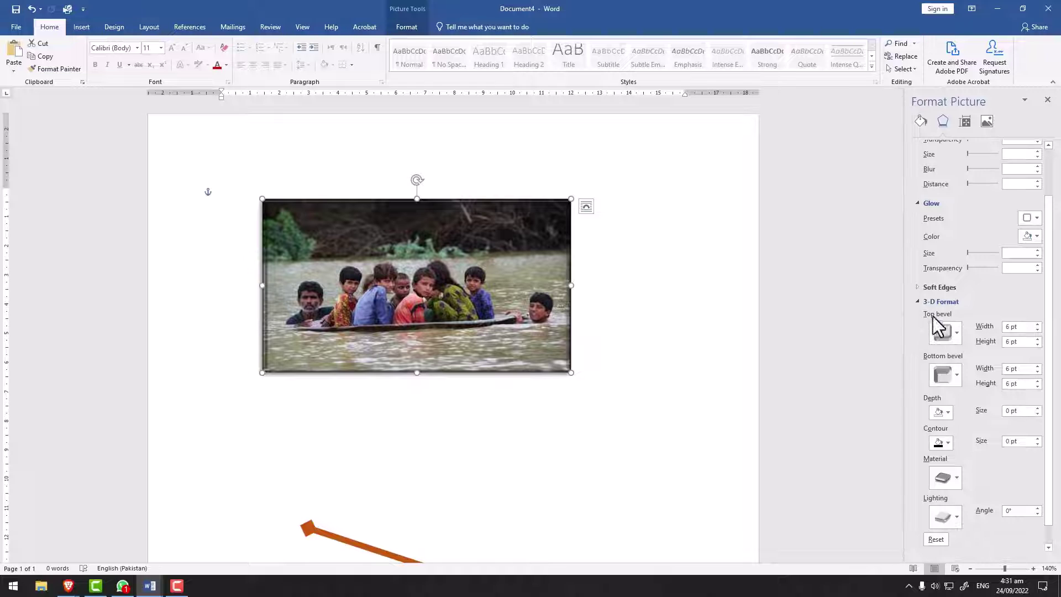
pyautogui.click(940, 329)
pyautogui.click(942, 366)
pyautogui.click(947, 369)
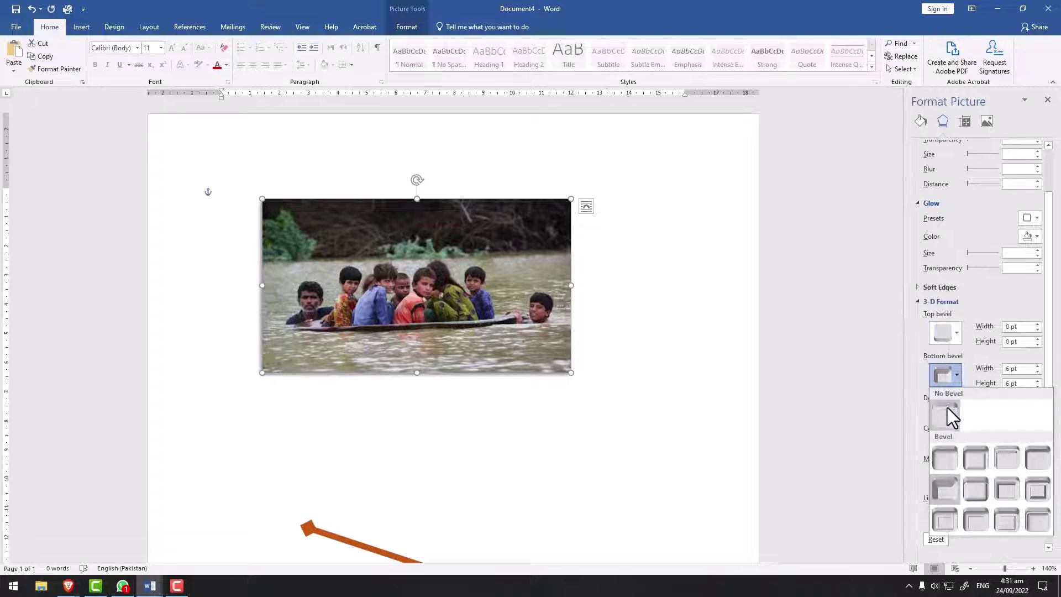
pyautogui.click(947, 406)
pyautogui.scroll(-1, 964, 383)
pyautogui.click(537, 442)
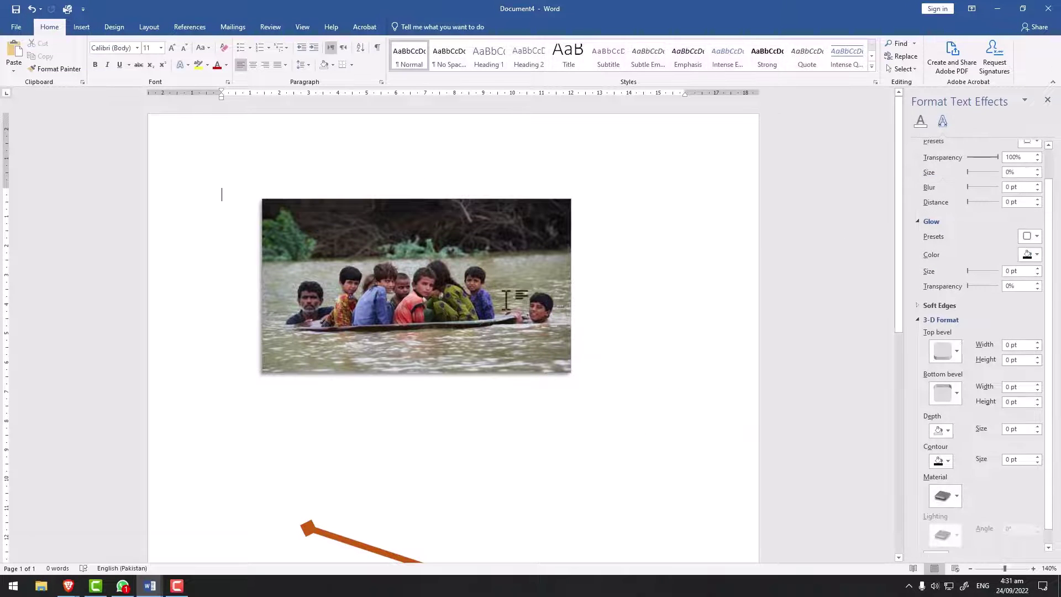
# Clear the boat photo's shadow and set its 3-D material to the Matte preset.
pyautogui.doubleClick(505, 300)
pyautogui.scroll(3, 978, 272)
pyautogui.click(950, 146)
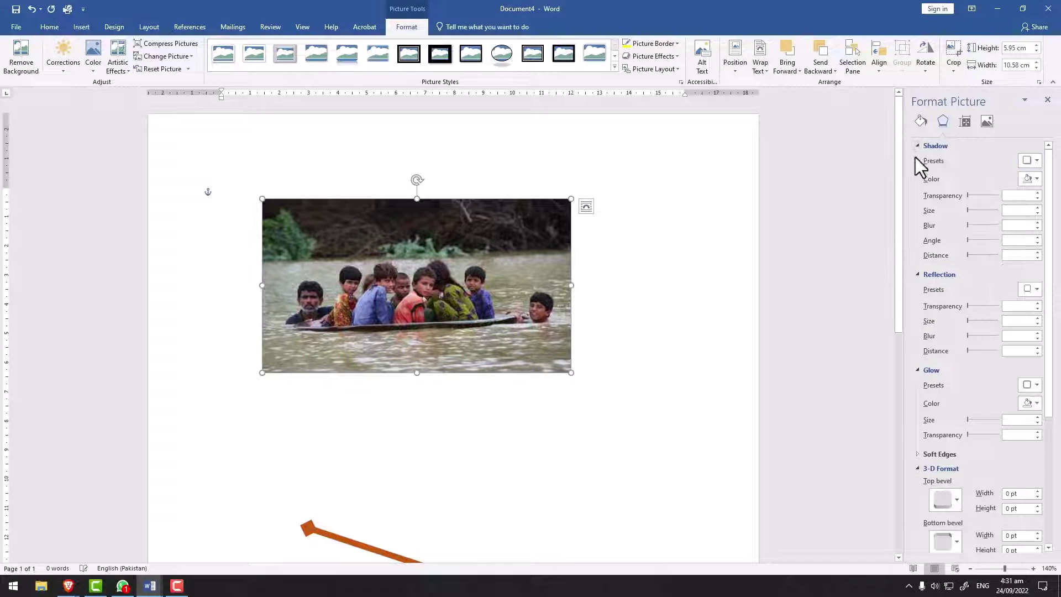
pyautogui.scroll(-5, 973, 310)
pyautogui.scroll(-2, 987, 365)
pyautogui.click(945, 452)
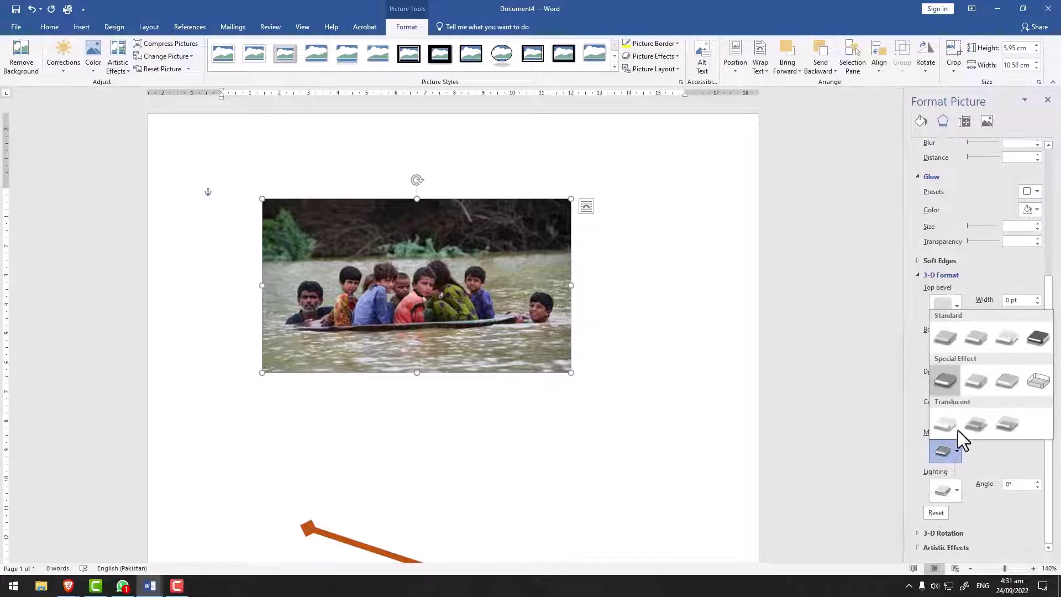
pyautogui.click(944, 356)
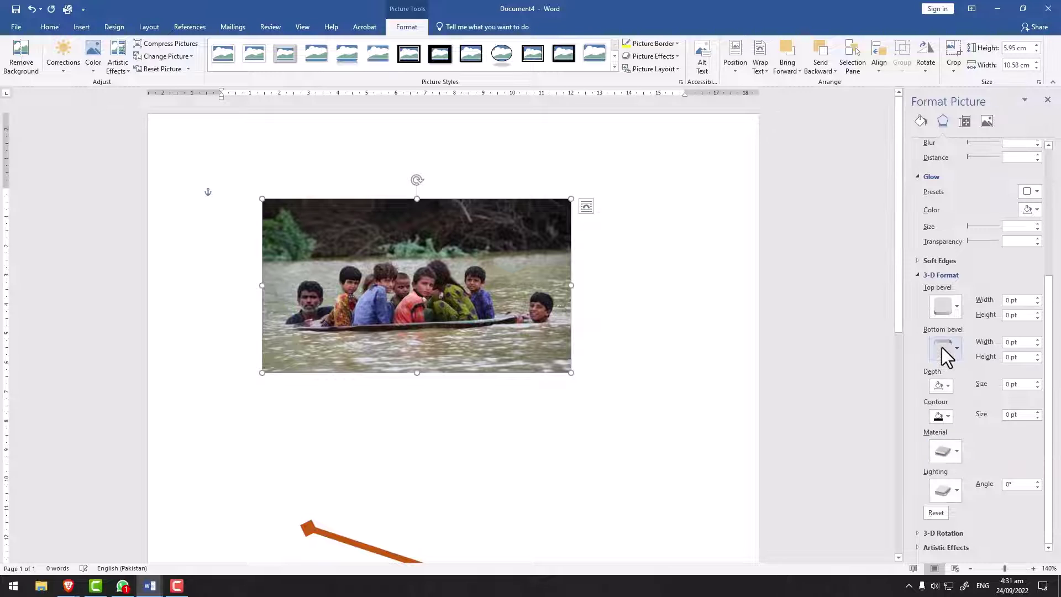
# Try the Dark Edge and Warm Matte material presets on the boat photo.
pyautogui.click(715, 319)
pyautogui.click(489, 309)
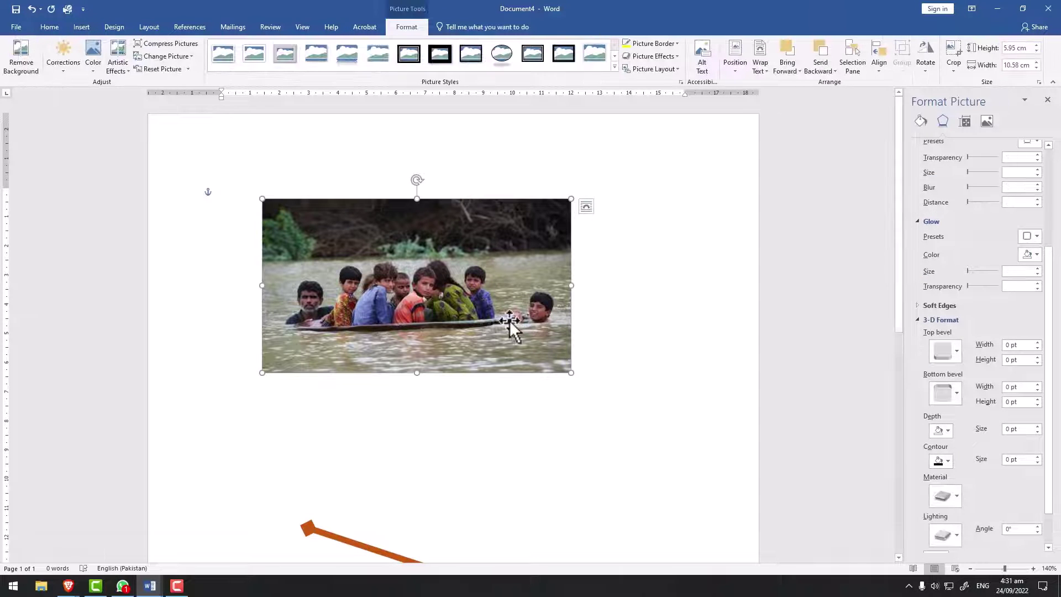
pyautogui.scroll(-2, 972, 478)
pyautogui.click(947, 452)
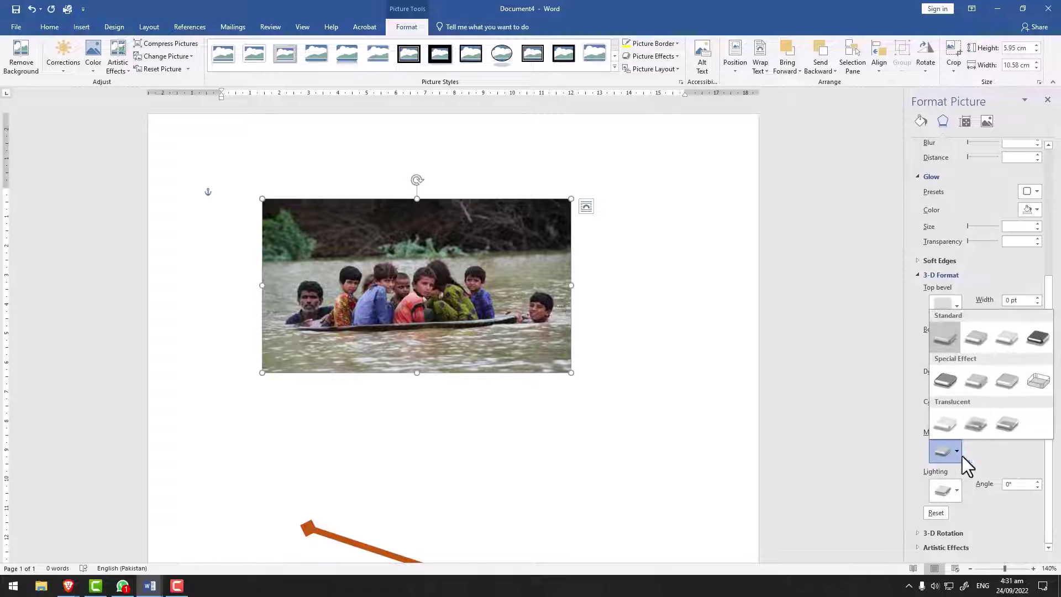
pyautogui.click(945, 381)
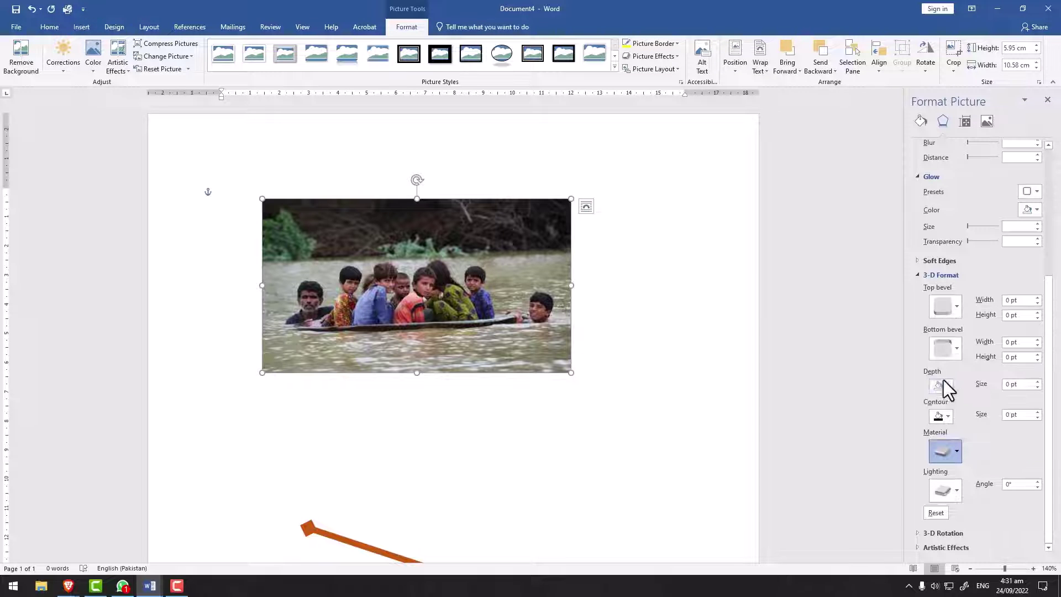
pyautogui.click(950, 451)
pyautogui.click(979, 347)
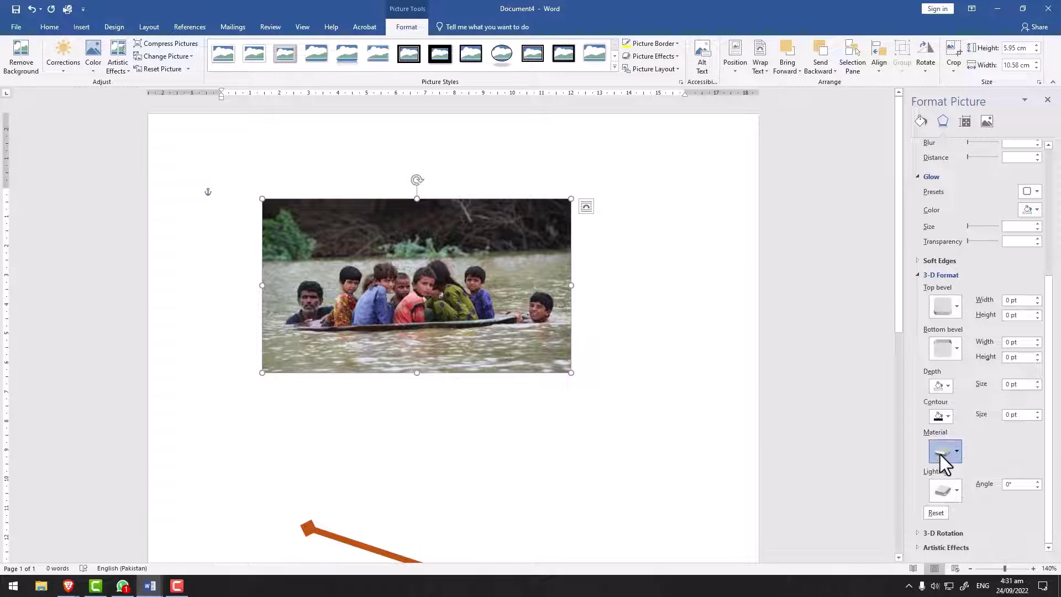
pyautogui.click(941, 456)
pyautogui.click(959, 398)
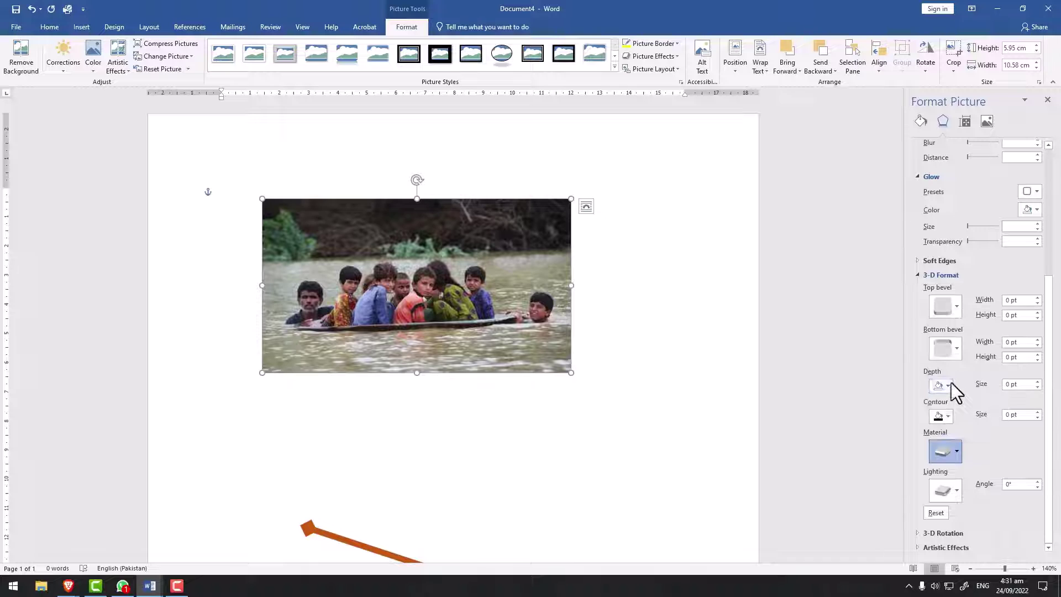
pyautogui.click(947, 455)
pyautogui.click(979, 346)
# Apply the Metal material and the first Warm lighting preset to the boat photo.
pyautogui.click(946, 452)
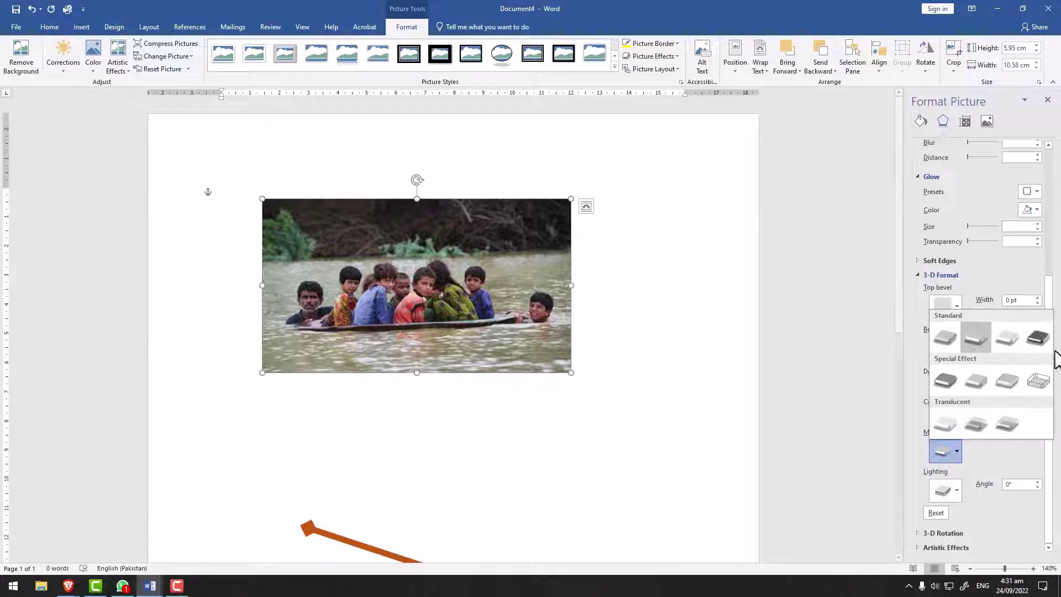
pyautogui.click(1039, 339)
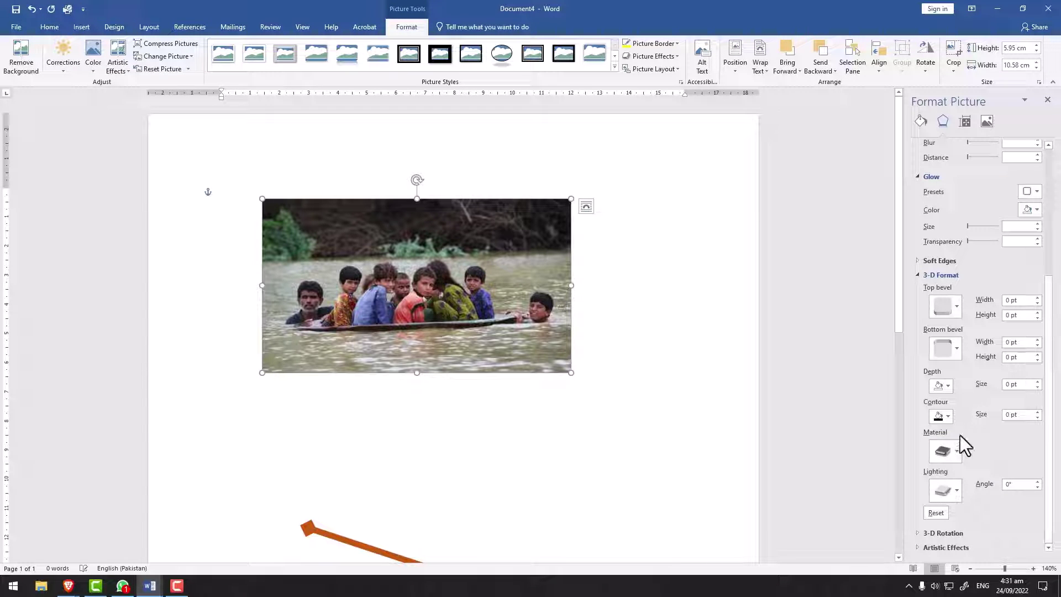
pyautogui.click(946, 490)
pyautogui.click(949, 379)
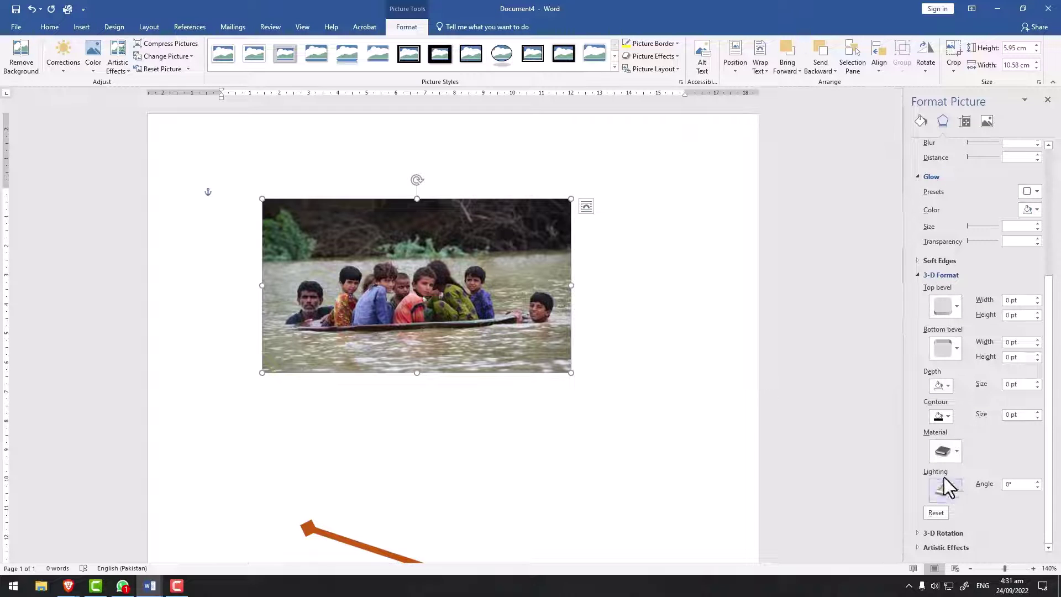
pyautogui.click(608, 381)
# Apply the second Warm lighting preset to the orange line shape below the photo.
pyautogui.scroll(-10, 719, 420)
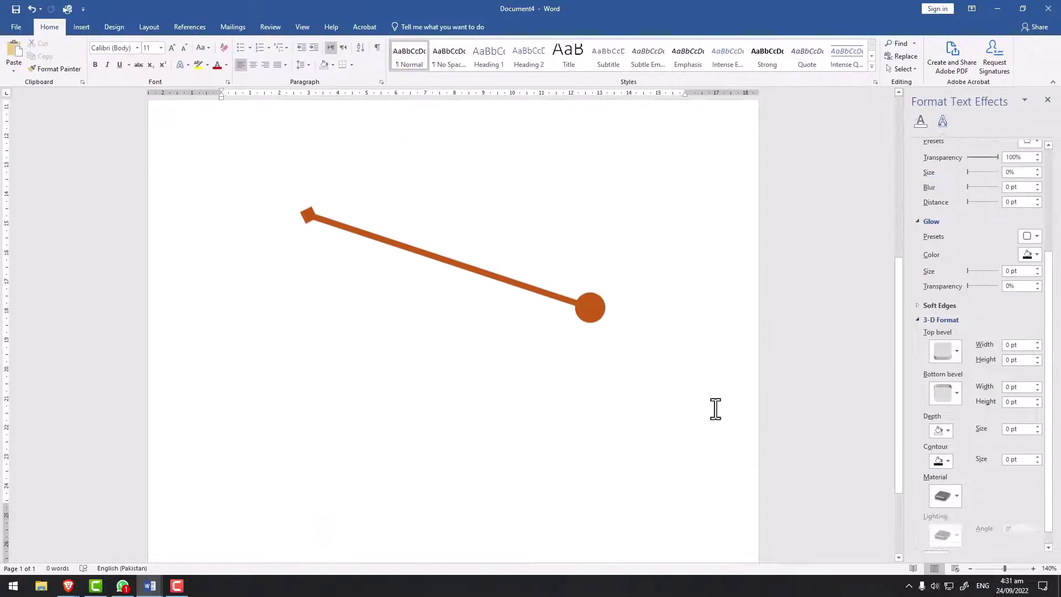
pyautogui.click(572, 217)
pyautogui.scroll(2, 771, 481)
pyautogui.click(951, 498)
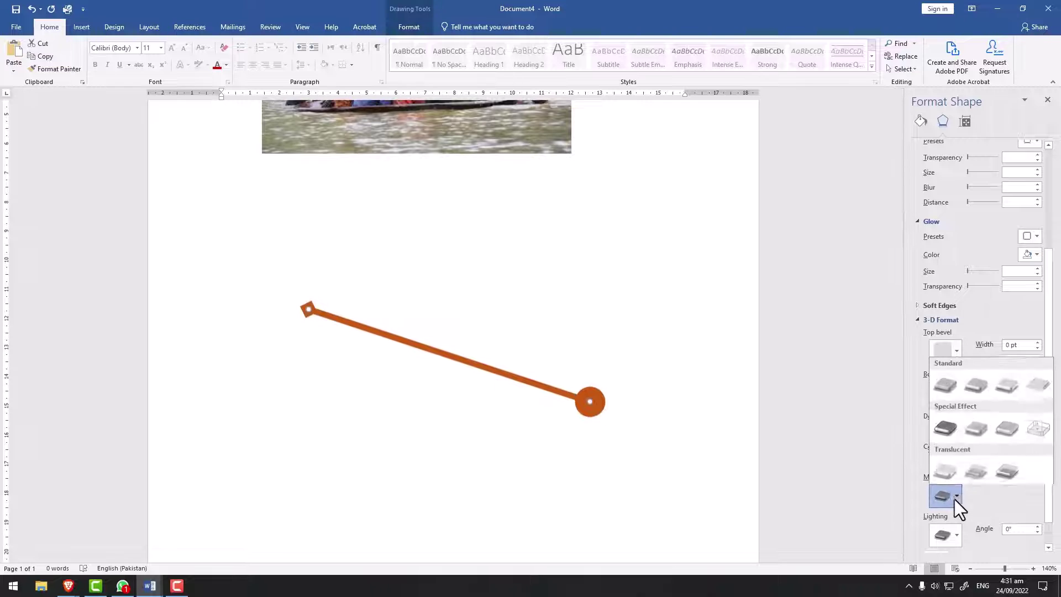
pyautogui.click(950, 540)
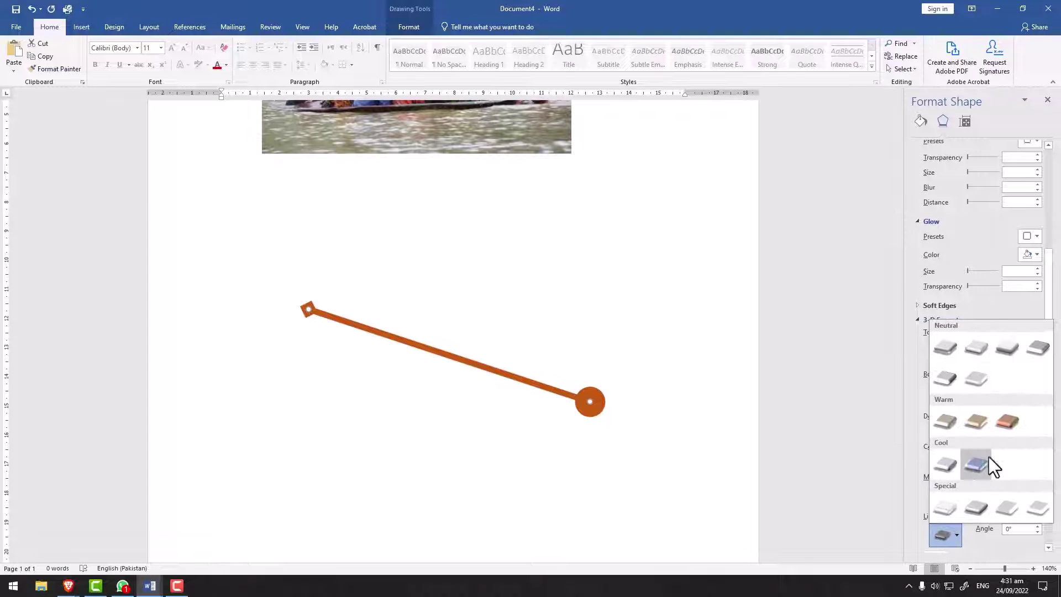
pyautogui.click(986, 426)
pyautogui.scroll(5, 608, 403)
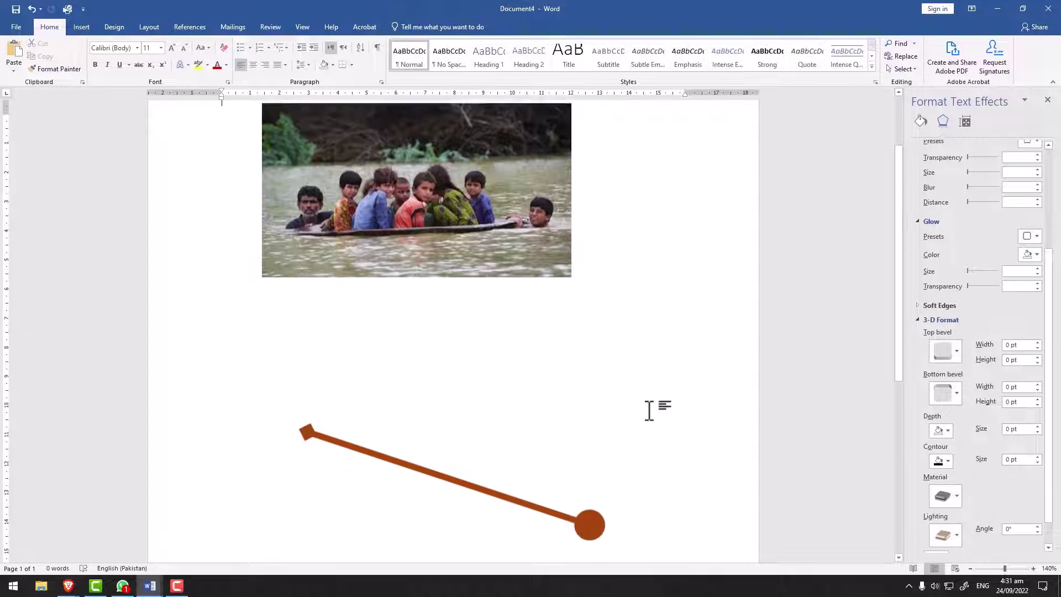
pyautogui.scroll(-1, 603, 484)
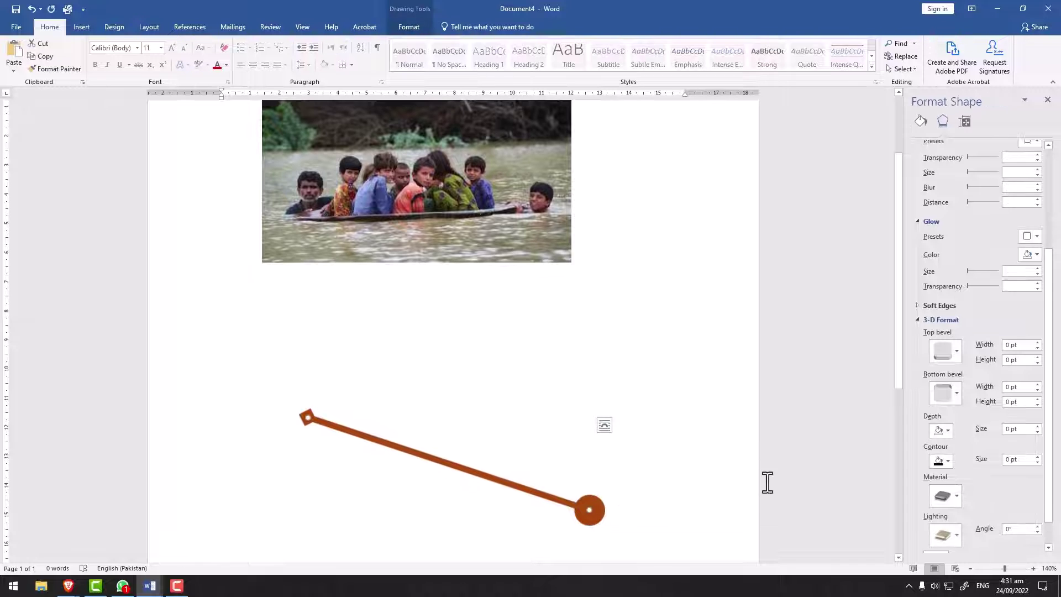
# Set the lighting angle of the orange line shape to 10° and deselect the line.
pyautogui.scroll(-3, 765, 483)
pyautogui.scroll(-1, 978, 531)
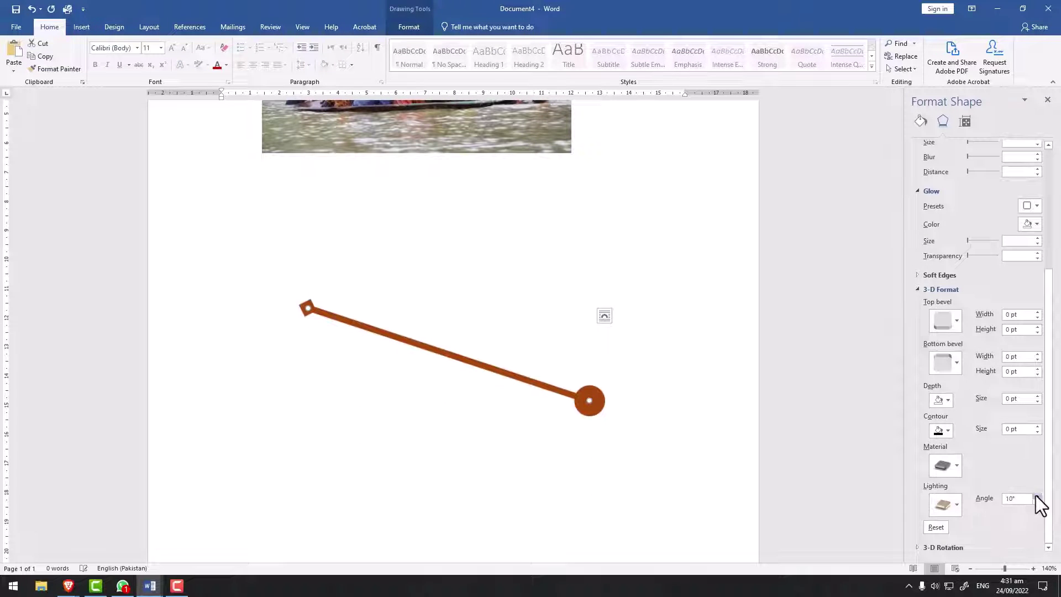
pyautogui.scroll(6, 751, 443)
pyautogui.click(796, 467)
pyautogui.scroll(-5, 865, 491)
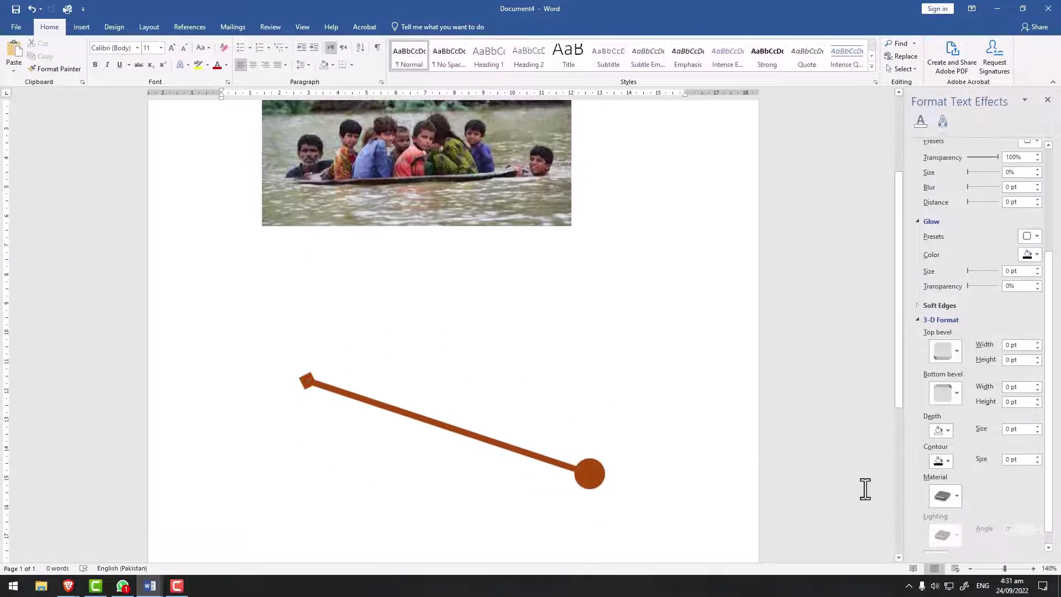
# Select the boat photo and reset its 3-D format, clearing the material and lighting presets.
pyautogui.scroll(6, 989, 406)
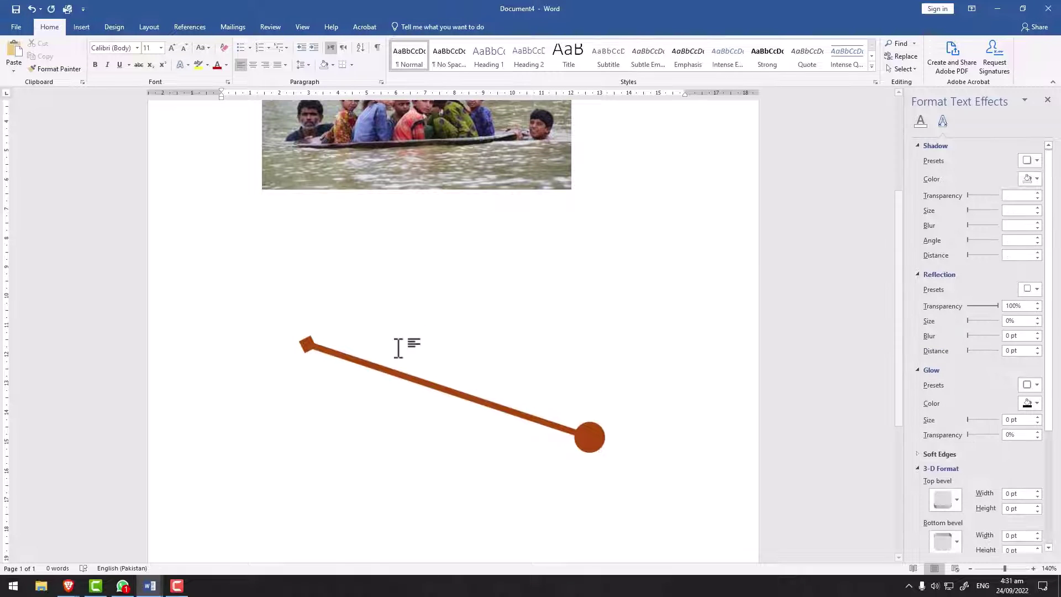
pyautogui.scroll(6, 465, 367)
pyautogui.click(447, 298)
pyautogui.scroll(-5, 1009, 462)
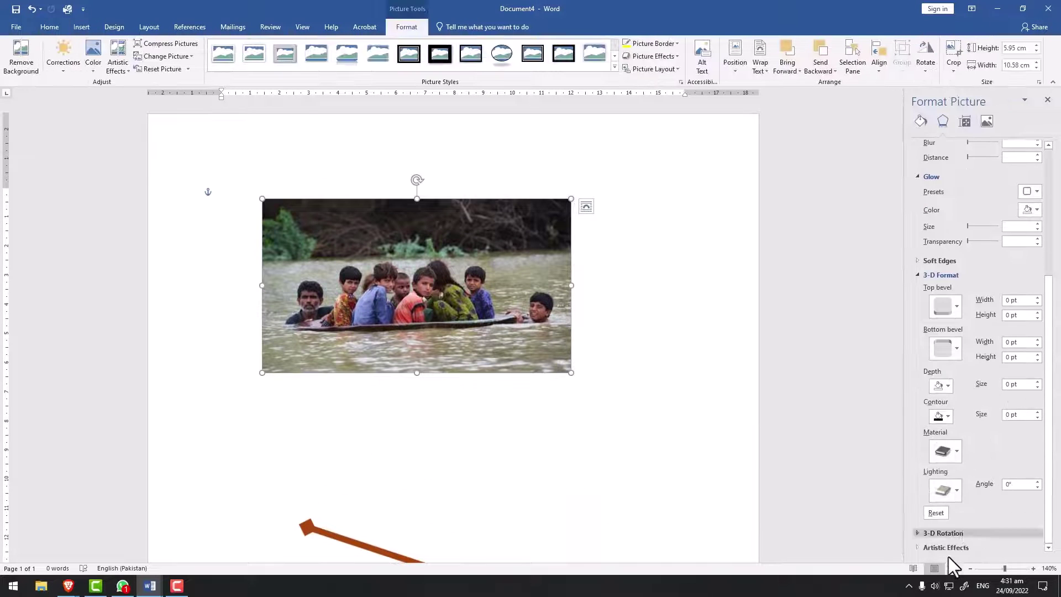
pyautogui.click(945, 491)
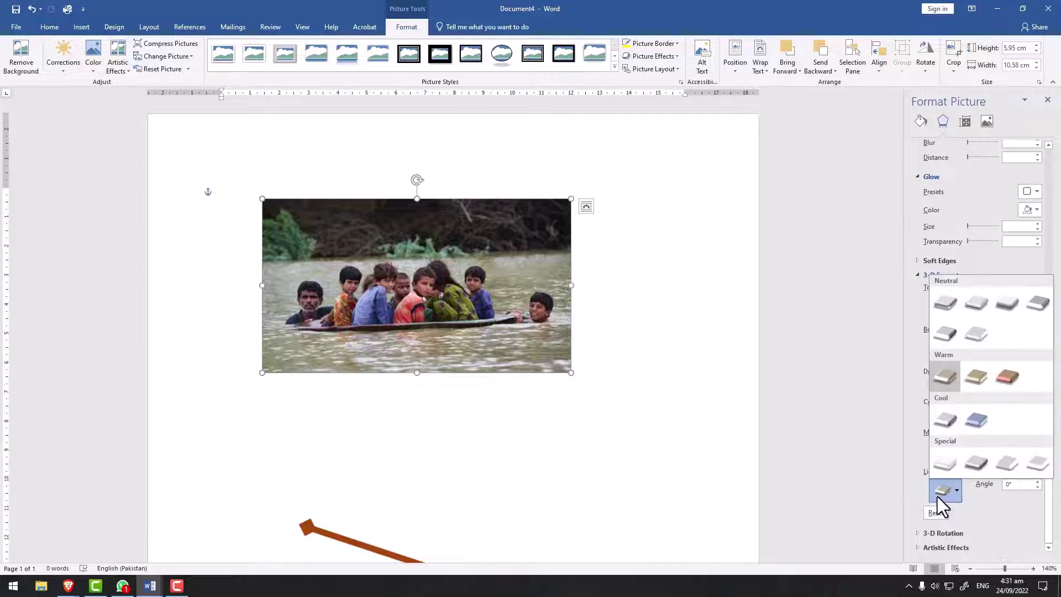
pyautogui.click(942, 486)
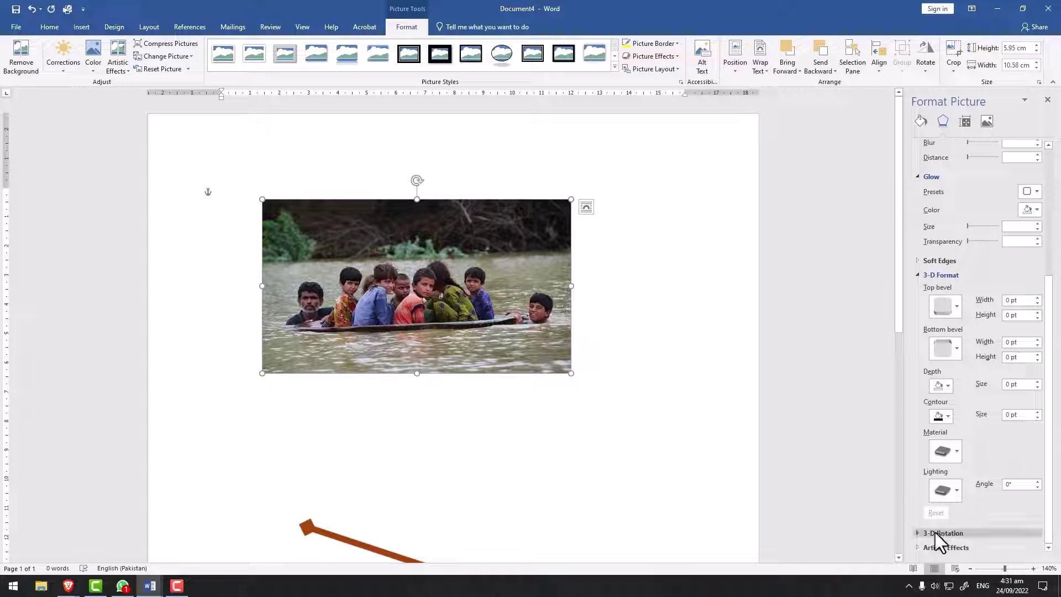
# Apply a parallel 3-D rotation preset that slants the boat photo down to the right, and move the photo toward the page's right margin.
pyautogui.click(935, 532)
pyautogui.scroll(-1, 1004, 475)
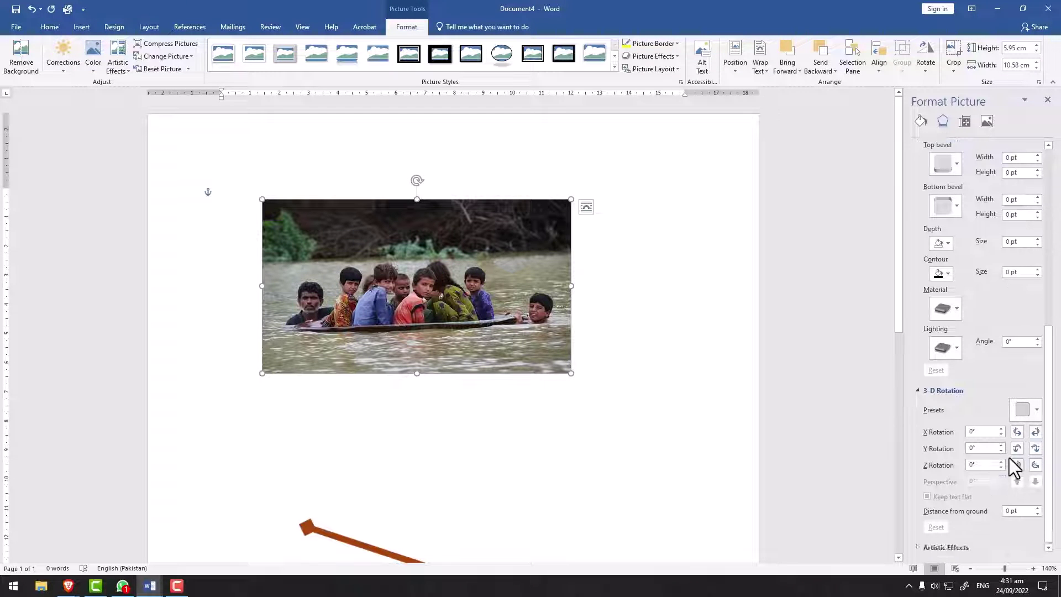
pyautogui.click(1036, 410)
pyautogui.click(950, 202)
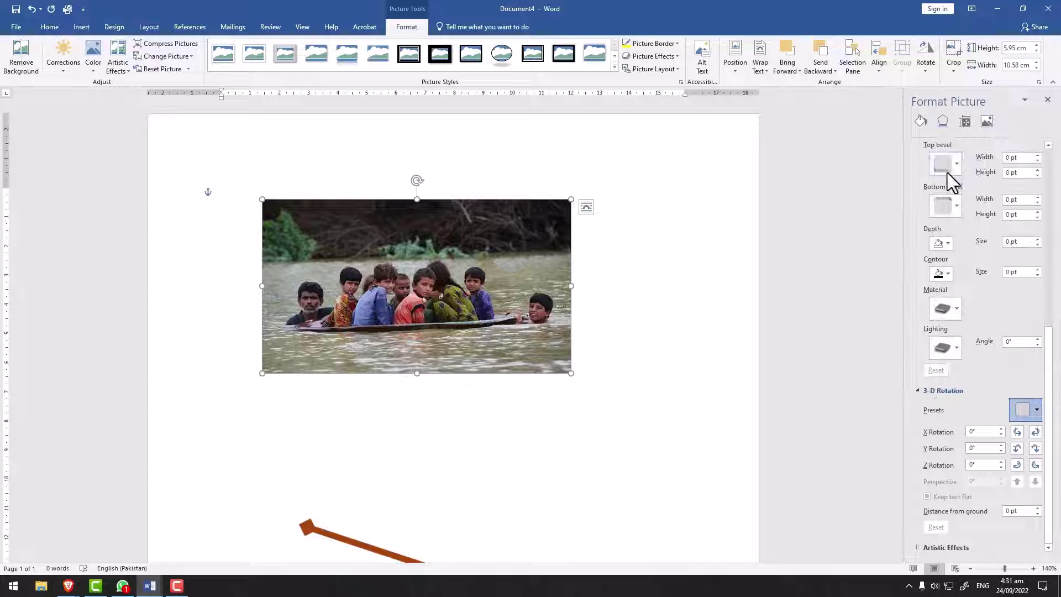
pyautogui.click(222, 194)
pyautogui.moveTo(535, 297); pyautogui.dragTo(641, 255)
pyautogui.click(324, 431)
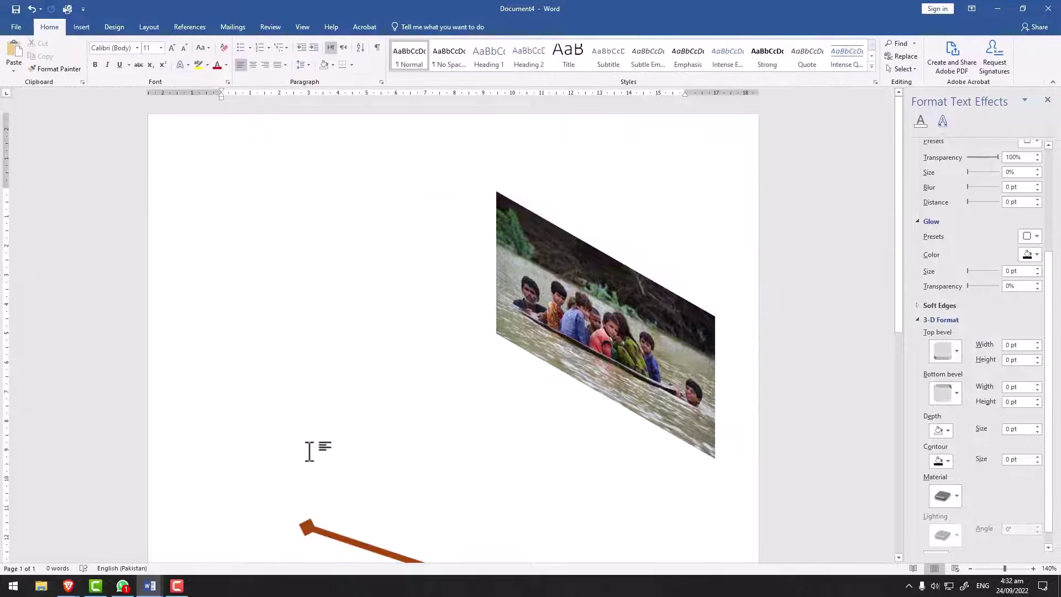